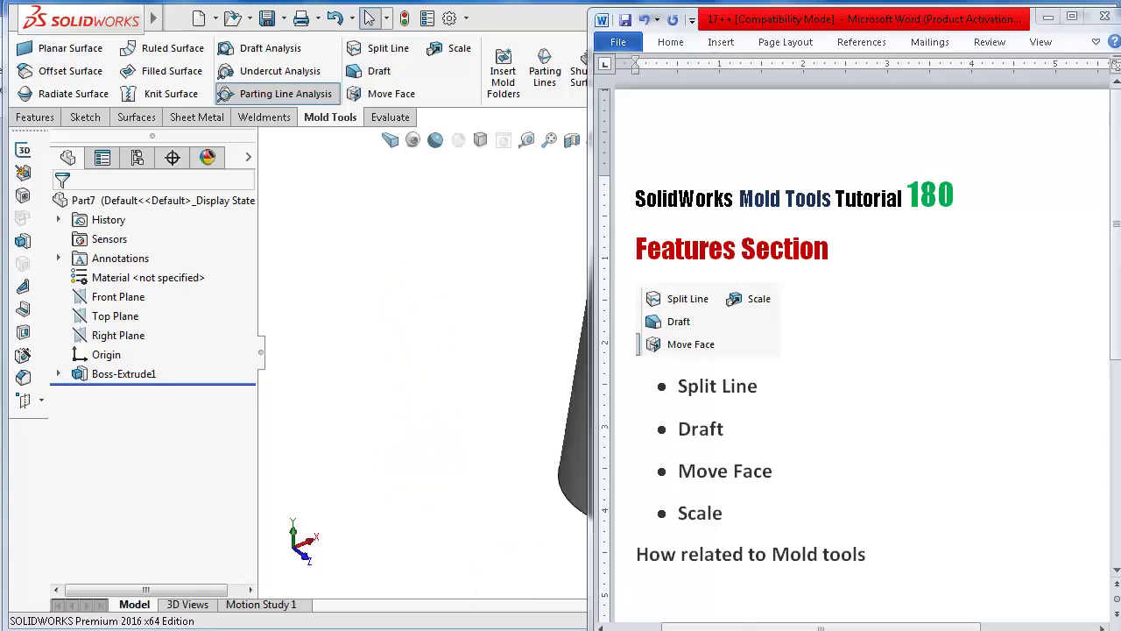
Switch to SOLIDWORKS and examine the tapered part's parting line from several sides, with the Top Plane shown for reference
{"action": "key", "text": "super+Tab"}
{"action": "left_click", "coordinate": [446, 384]}
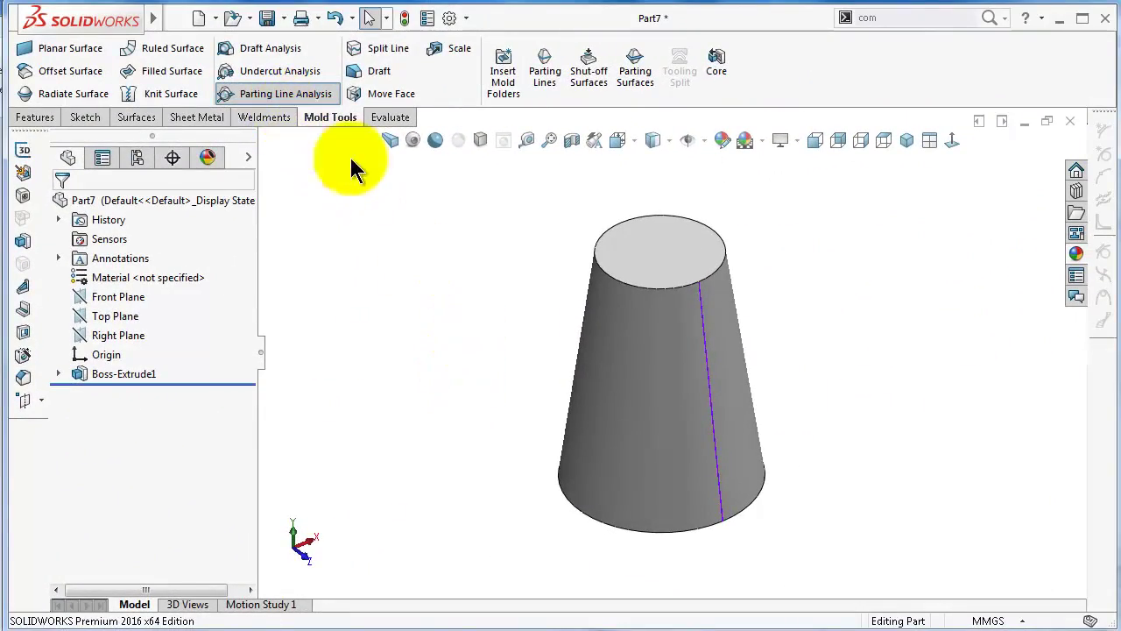
{"action": "mouse_move", "coordinate": [625, 233]}
{"action": "middle_mouse_down"}
{"action": "mouse_move", "coordinate": [613, 263]}
{"action": "mouse_move", "coordinate": [550, 287]}
{"action": "middle_mouse_up"}
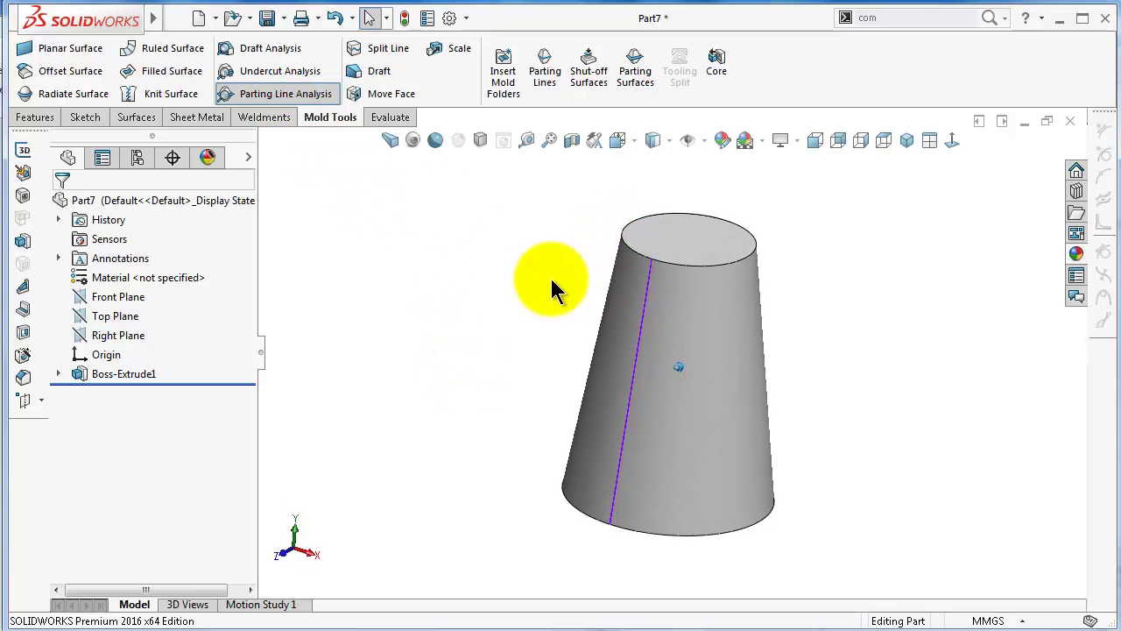
{"action": "middle_click_drag", "start_coordinate": [465, 323], "coordinate": [263, 339]}
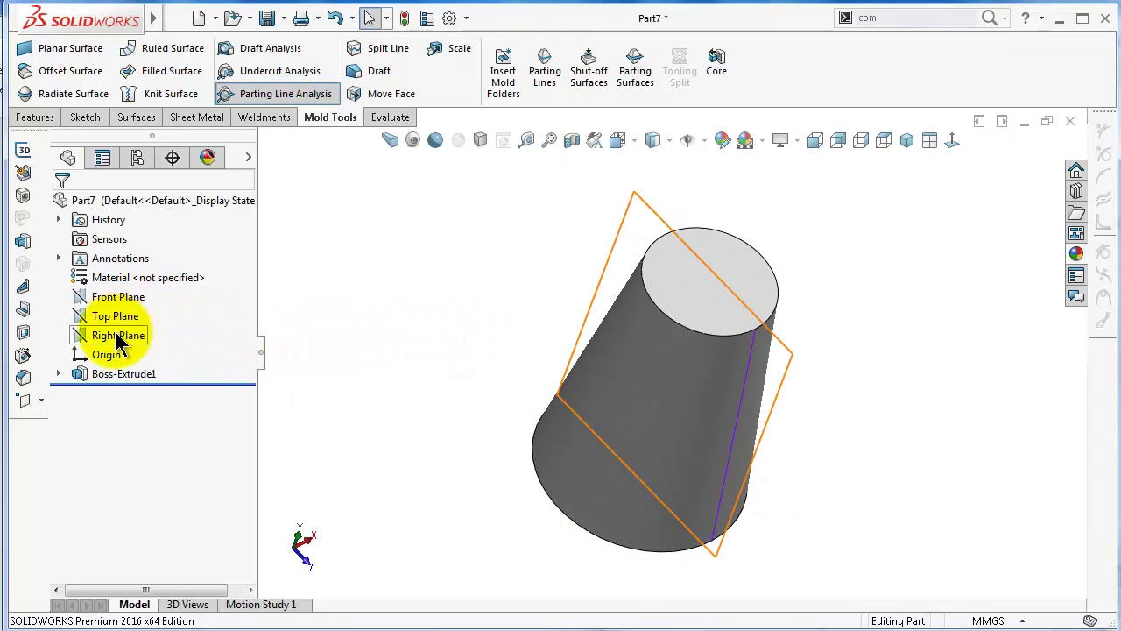
{"action": "middle_click_drag", "start_coordinate": [928, 346], "coordinate": [701, 314]}
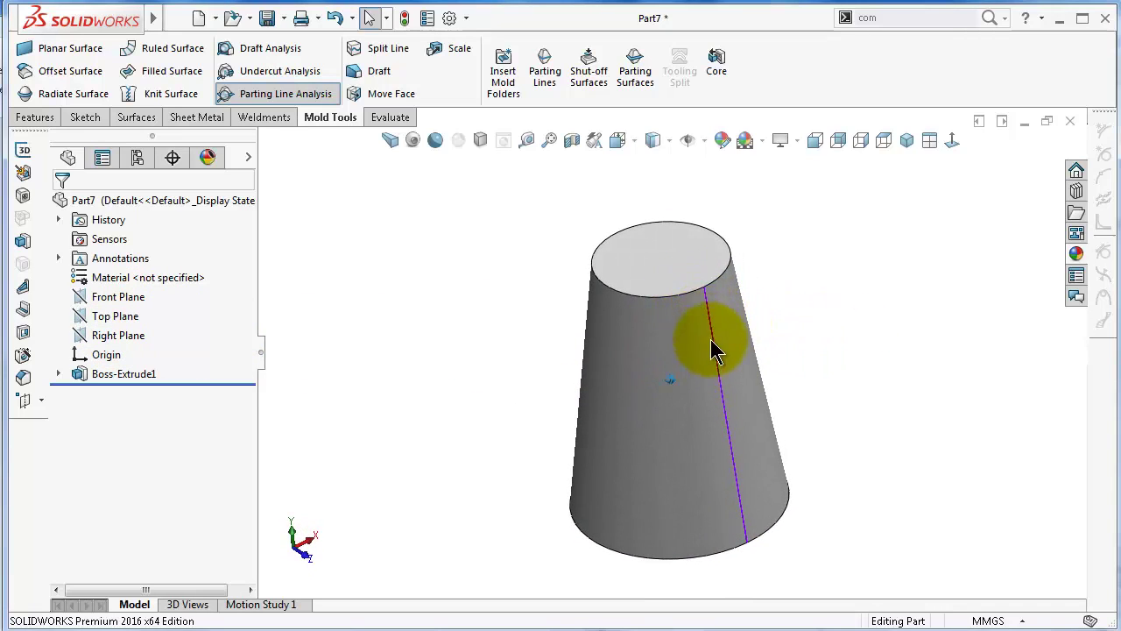
{"action": "middle_click_drag", "start_coordinate": [753, 535], "coordinate": [620, 384]}
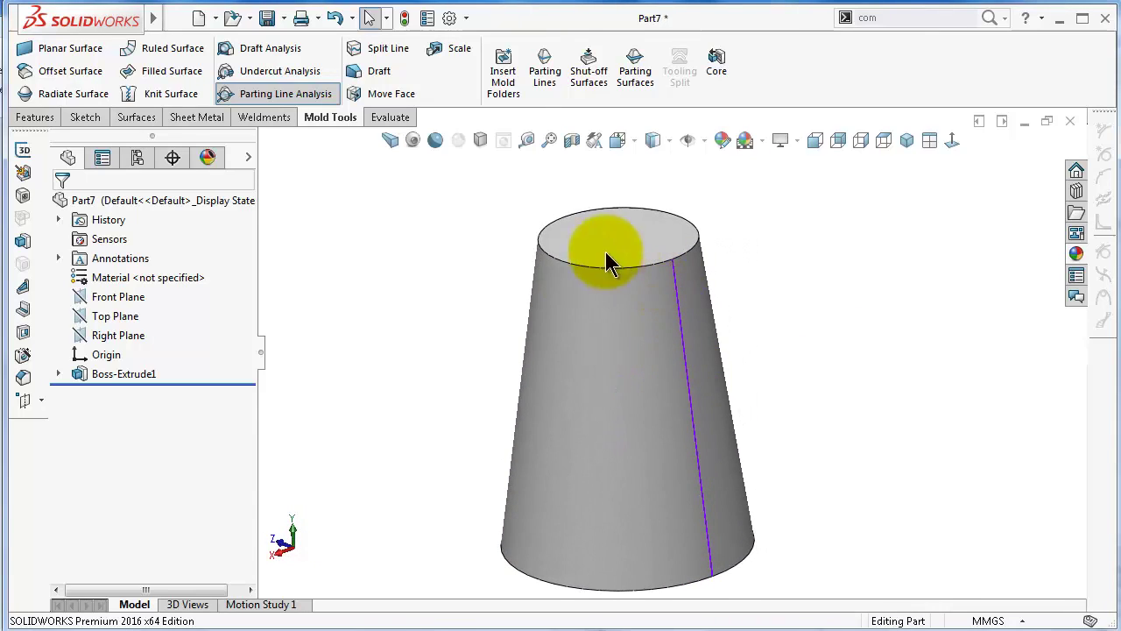
{"action": "left_click", "coordinate": [117, 316]}
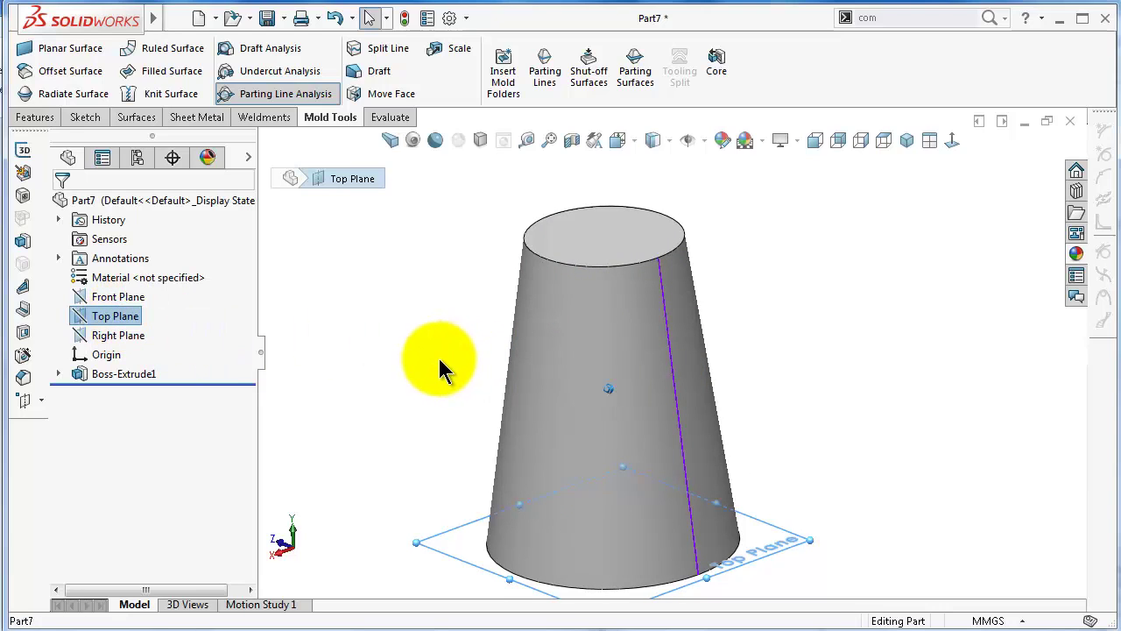
{"action": "left_click", "coordinate": [412, 356]}
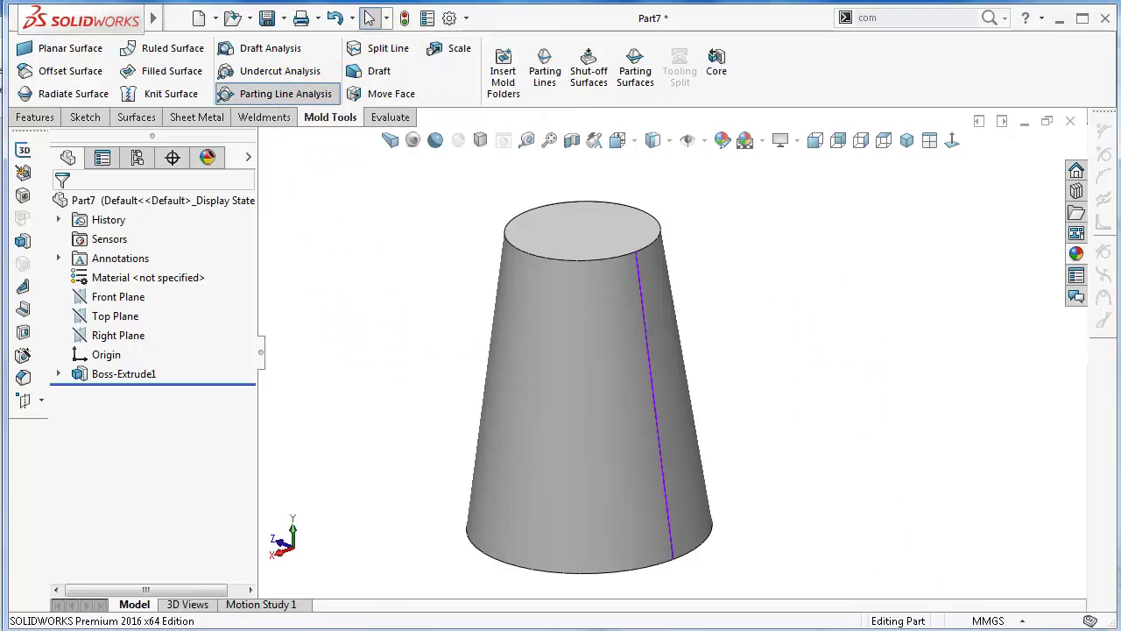
In the Mobile Front cover2 part, run a new parting line analysis with the Right Plane as pull direction and inspect it
{"action": "left_click", "coordinate": [1024, 124]}
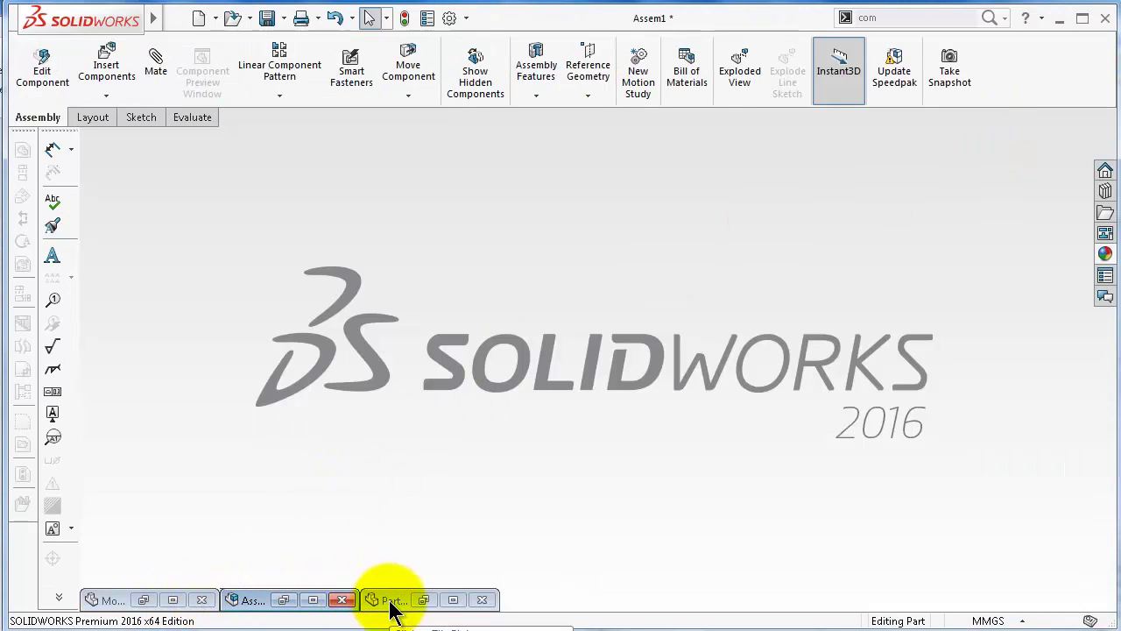
{"action": "double_click", "coordinate": [111, 600]}
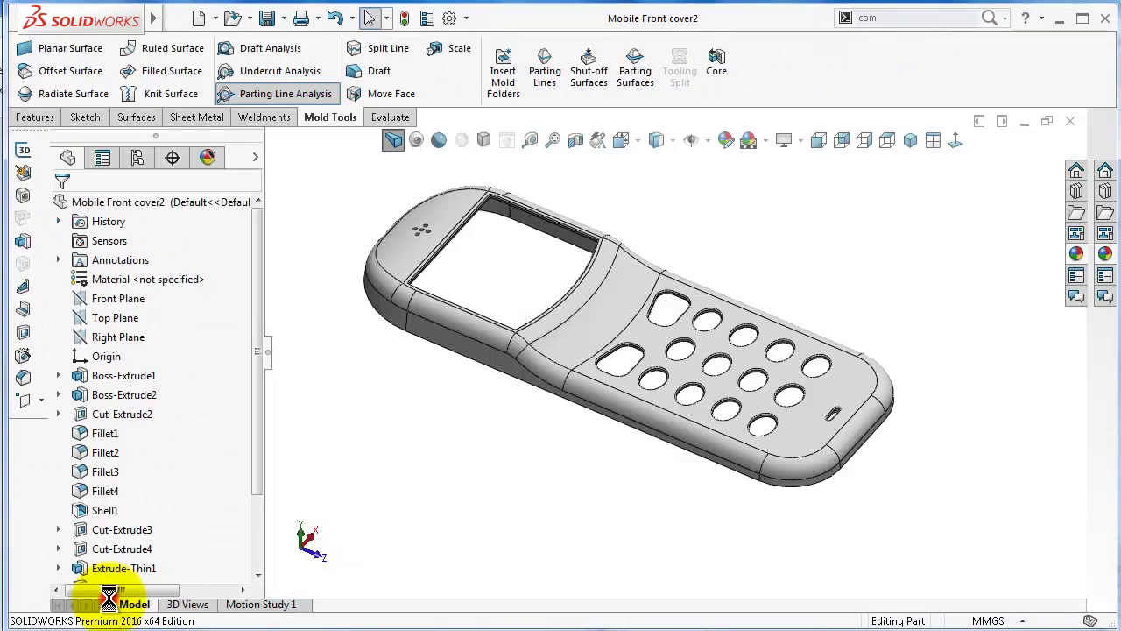
{"action": "left_click", "coordinate": [273, 96]}
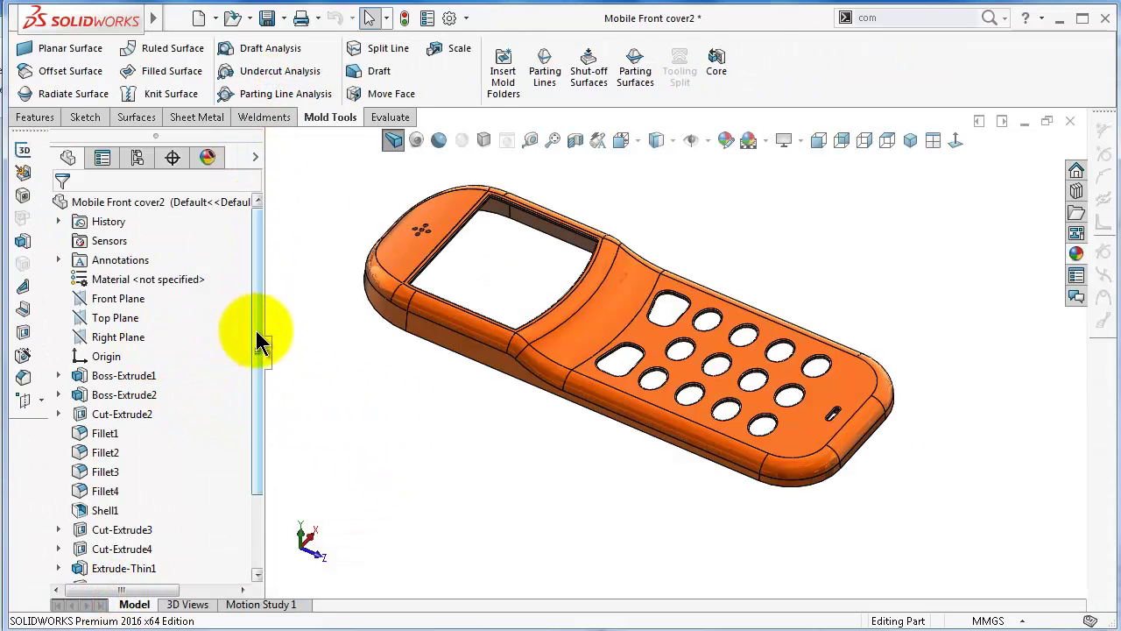
{"action": "left_click_drag", "start_coordinate": [261, 342], "coordinate": [258, 375]}
{"action": "left_click", "coordinate": [287, 93]}
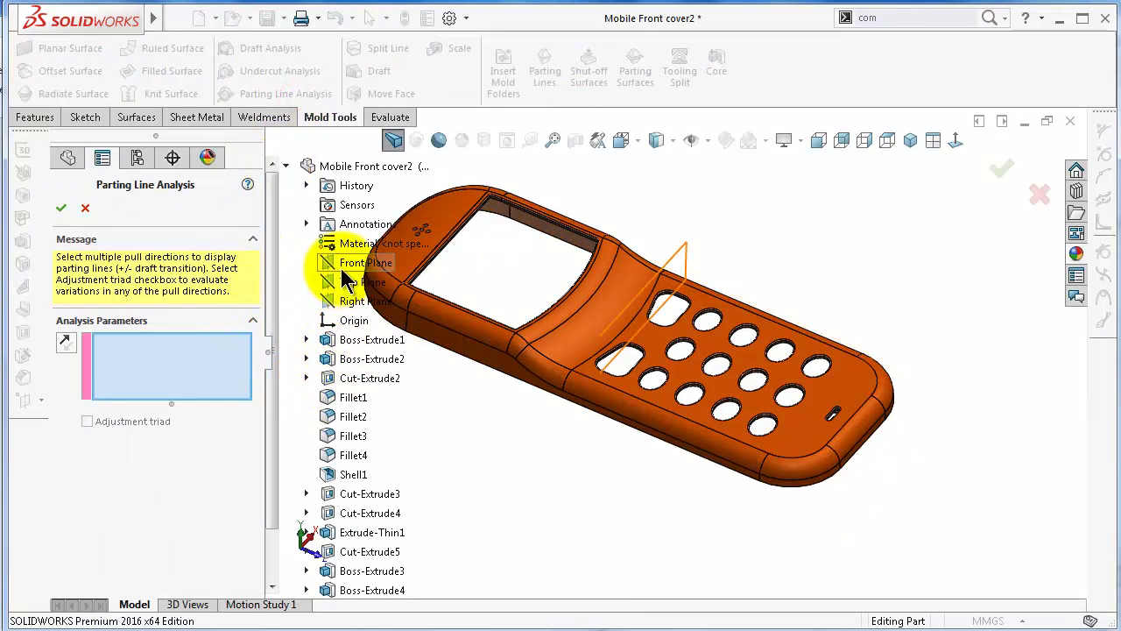
{"action": "left_click", "coordinate": [349, 301]}
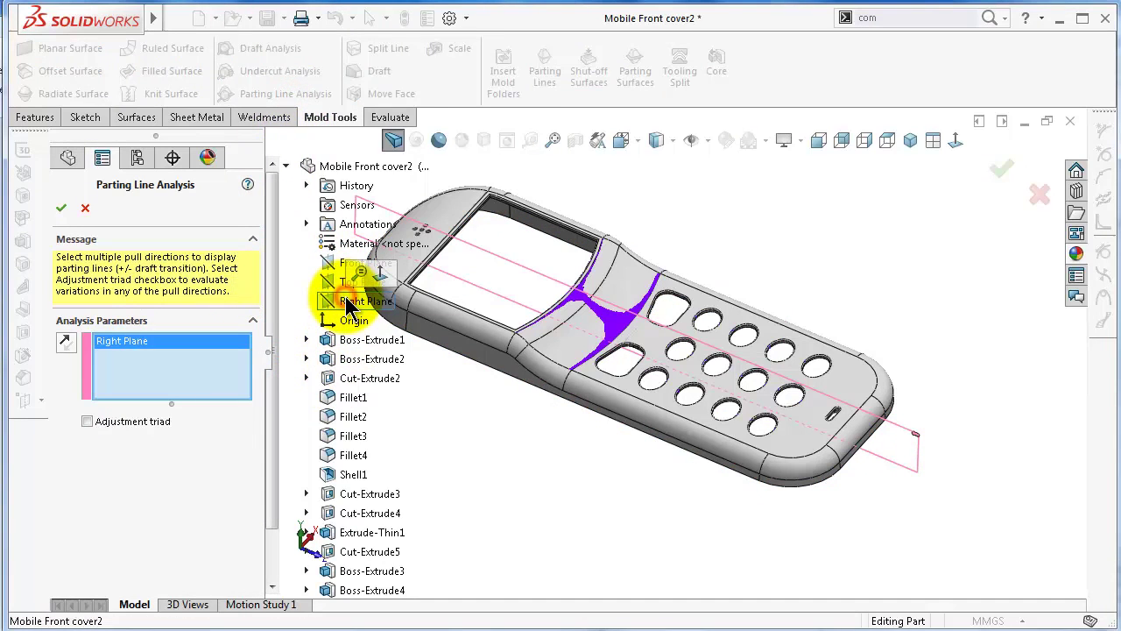
{"action": "scroll", "coordinate": [625, 231], "scroll_direction": "up", "scroll_amount": 6}
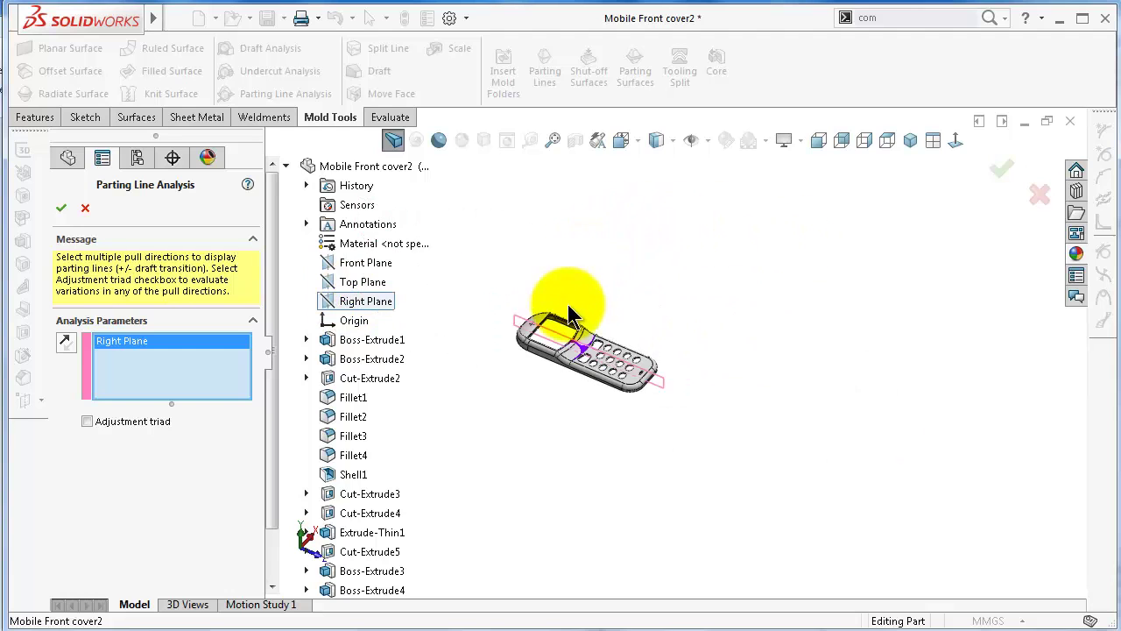
{"action": "left_click", "coordinate": [1001, 170]}
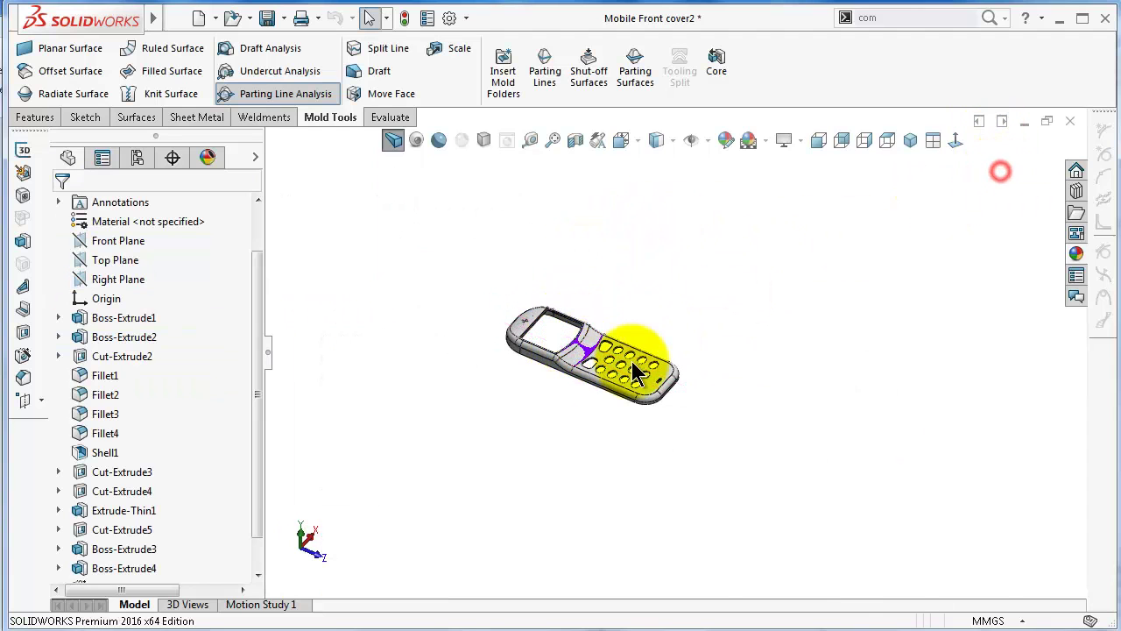
{"action": "scroll", "coordinate": [591, 359], "scroll_direction": "down", "scroll_amount": 4}
{"action": "scroll", "coordinate": [592, 358], "scroll_direction": "down", "scroll_amount": 3}
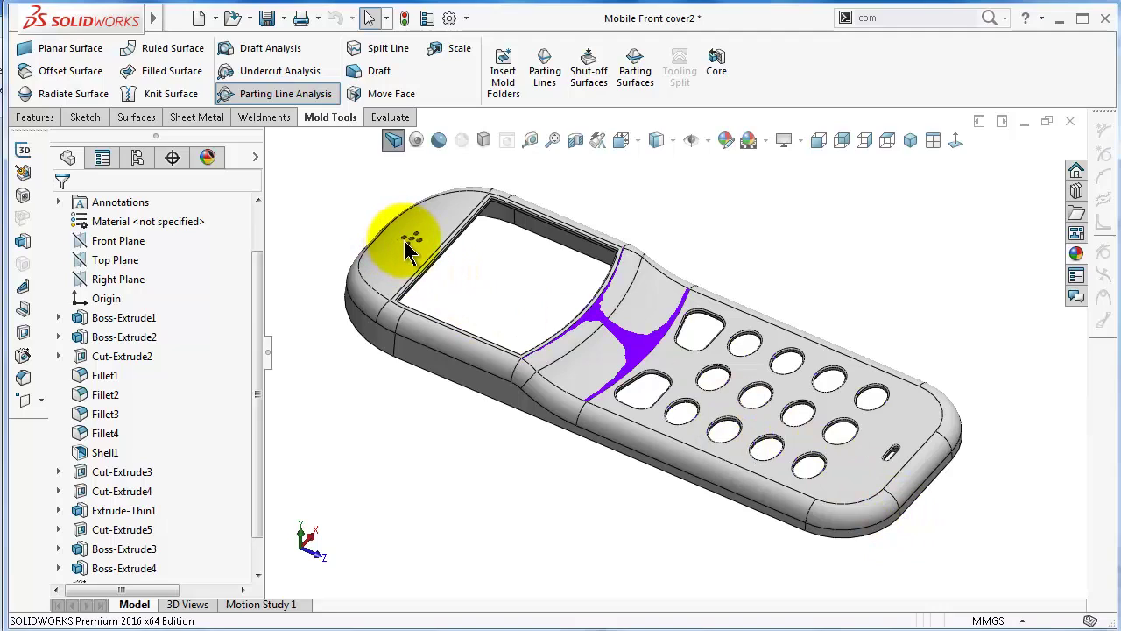
{"action": "middle_click_drag", "start_coordinate": [405, 241], "coordinate": [642, 257]}
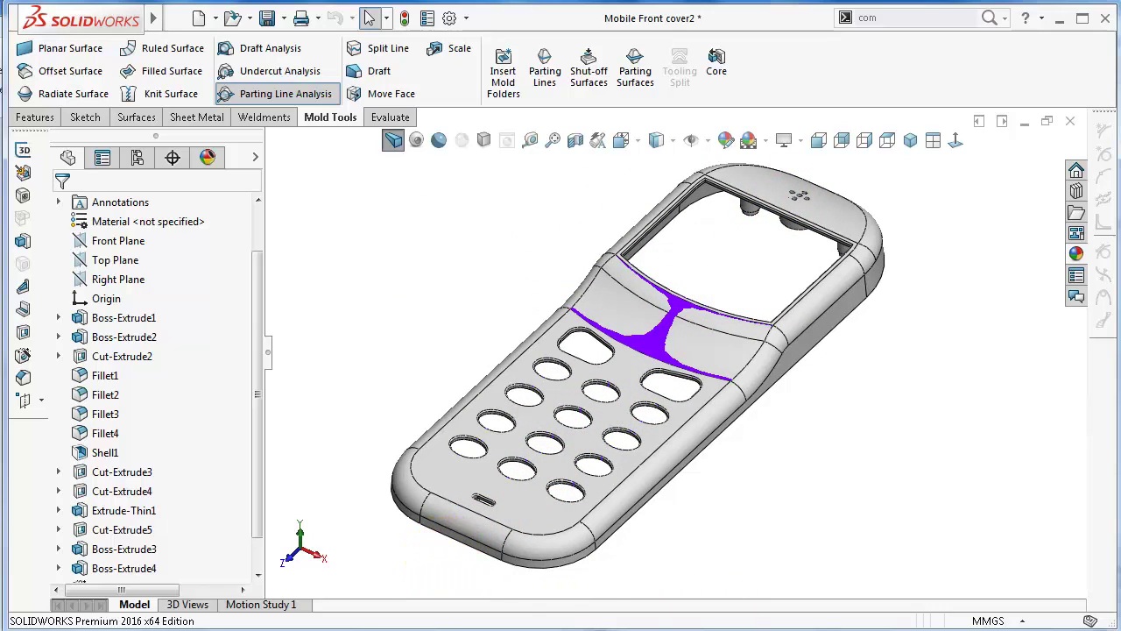
Clear the displayed analysis, rerun the parting line analysis with the Top Plane as pull direction, and inspect the phone cover
{"action": "left_click", "coordinate": [306, 93]}
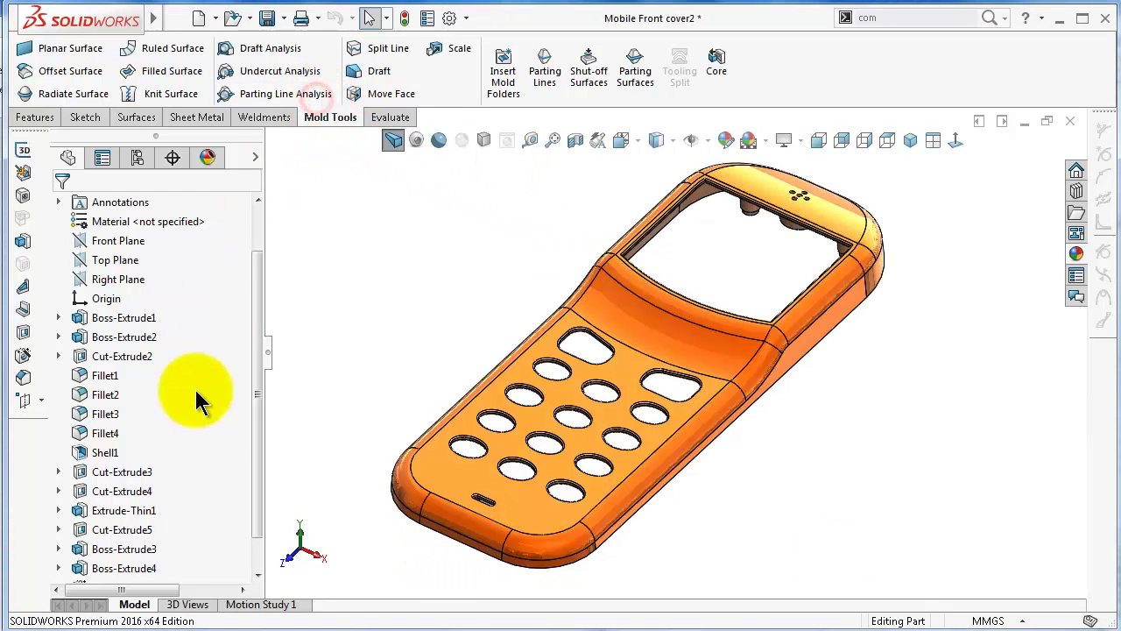
{"action": "left_click", "coordinate": [228, 94]}
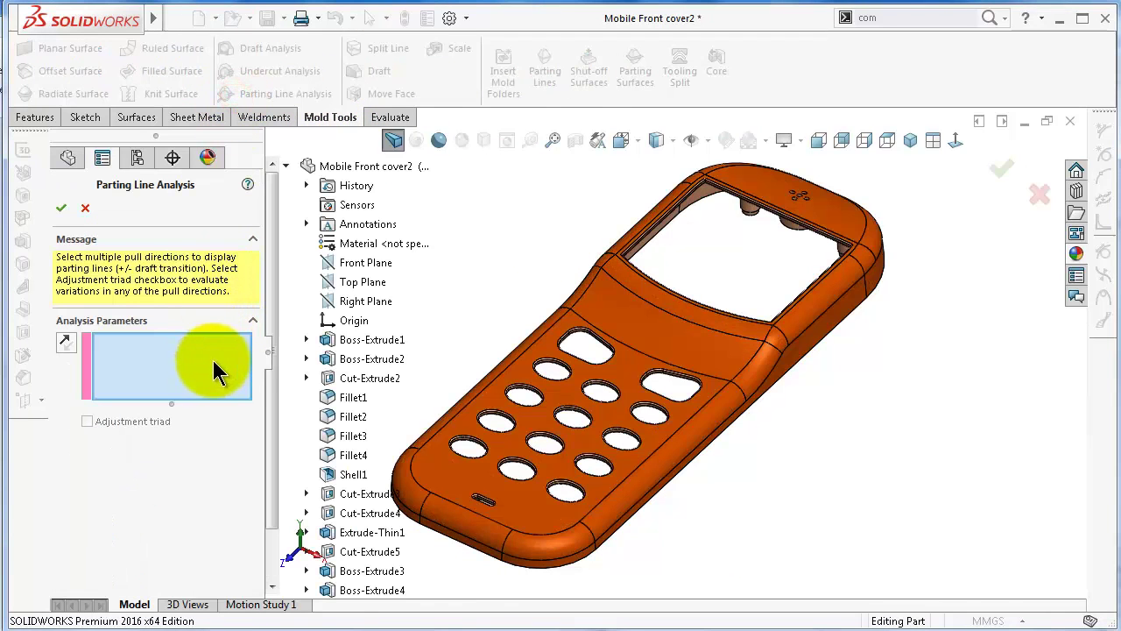
{"action": "left_click", "coordinate": [361, 286]}
{"action": "left_click", "coordinate": [1002, 169]}
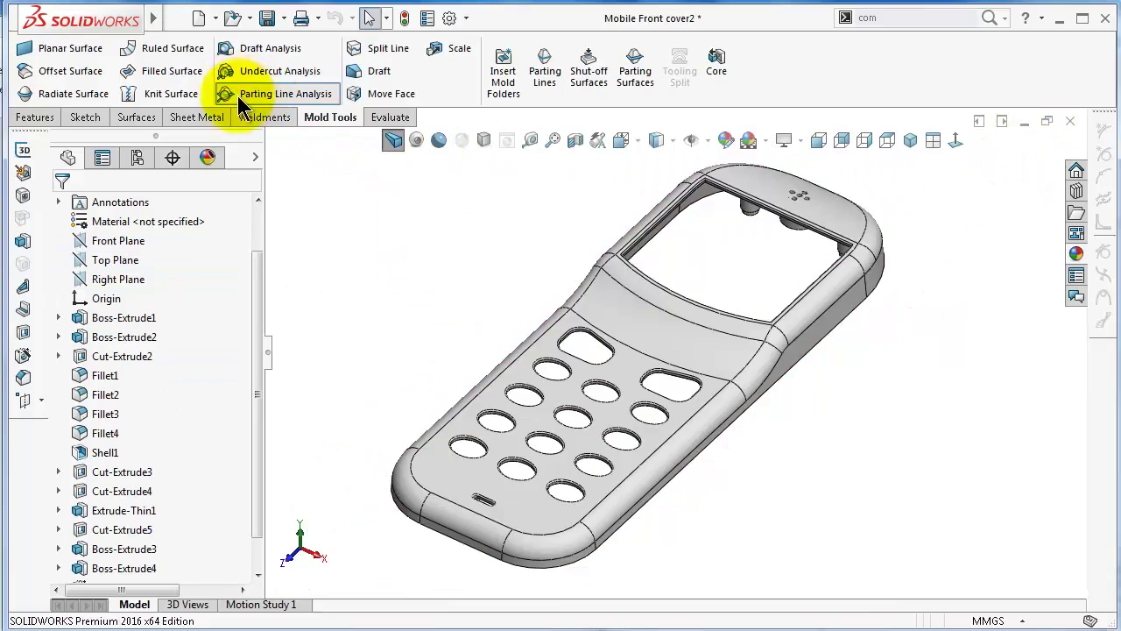
{"action": "middle_click_drag", "start_coordinate": [751, 291], "coordinate": [634, 279]}
{"action": "key", "text": "ctrl+7"}
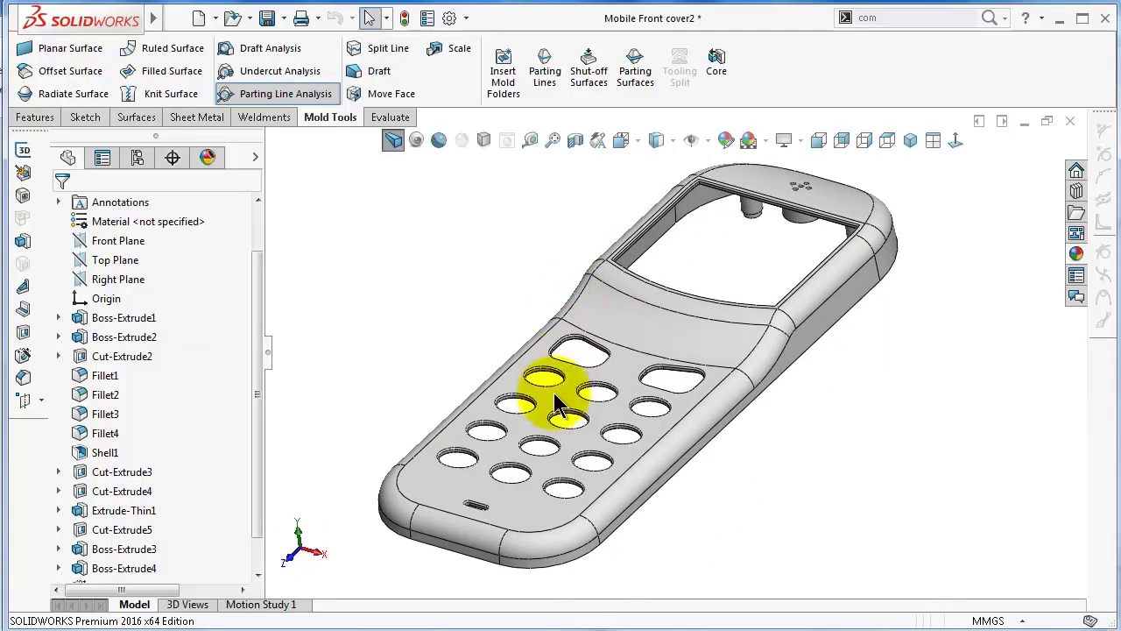
{"action": "middle_click_drag", "start_coordinate": [908, 377], "coordinate": [1039, 156]}
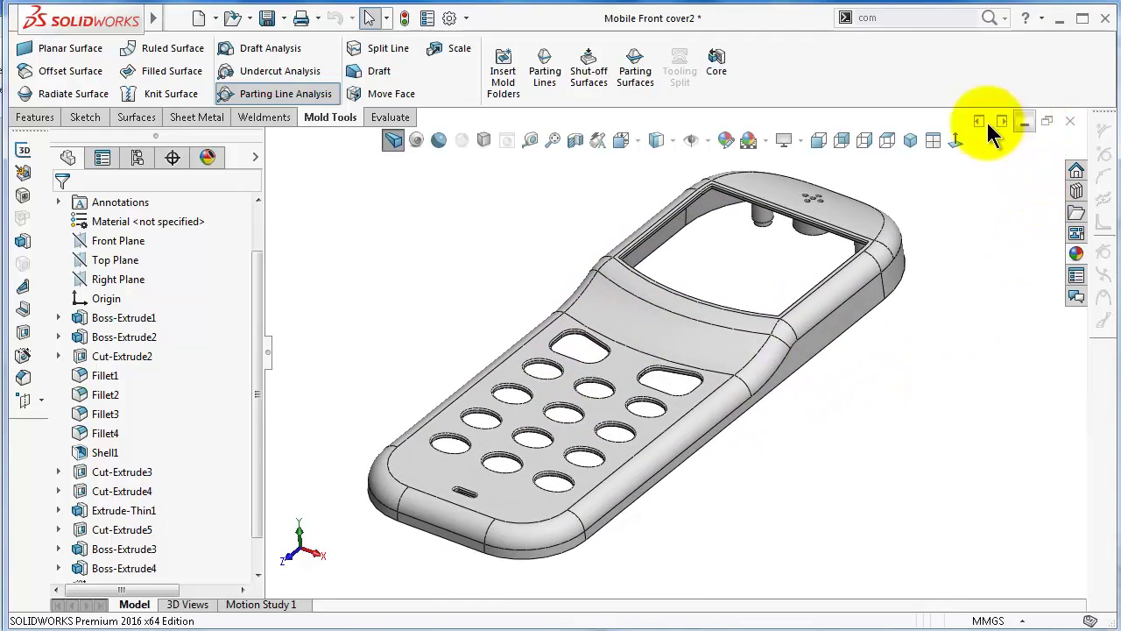
Create a new part document
{"action": "left_click", "coordinate": [200, 18]}
{"action": "left_click", "coordinate": [412, 308]}
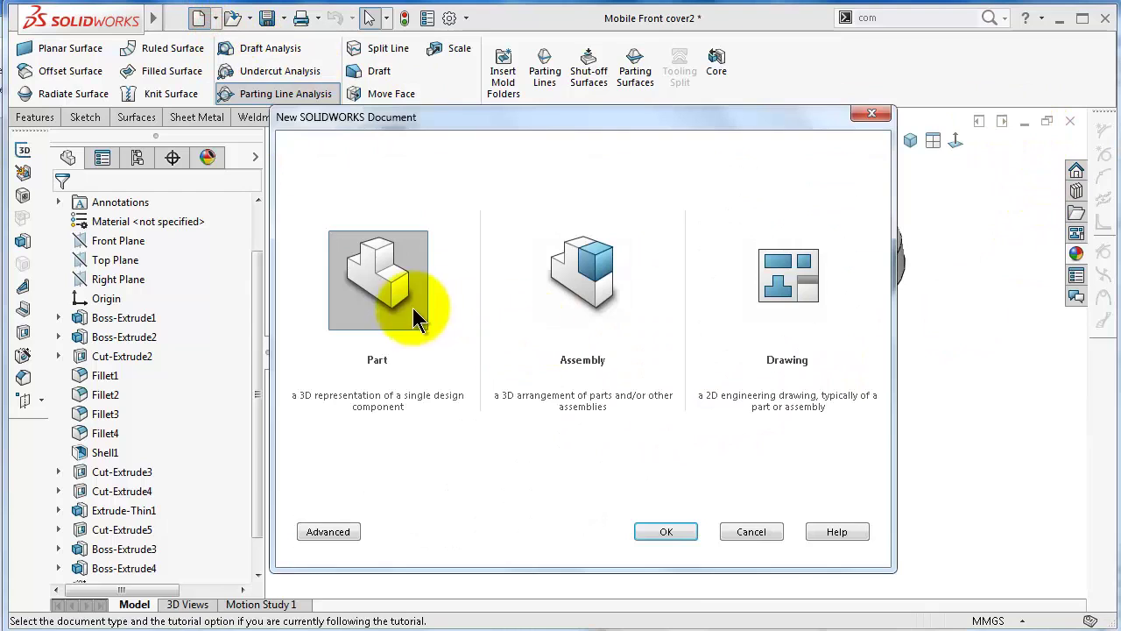
{"action": "left_click", "coordinate": [676, 531]}
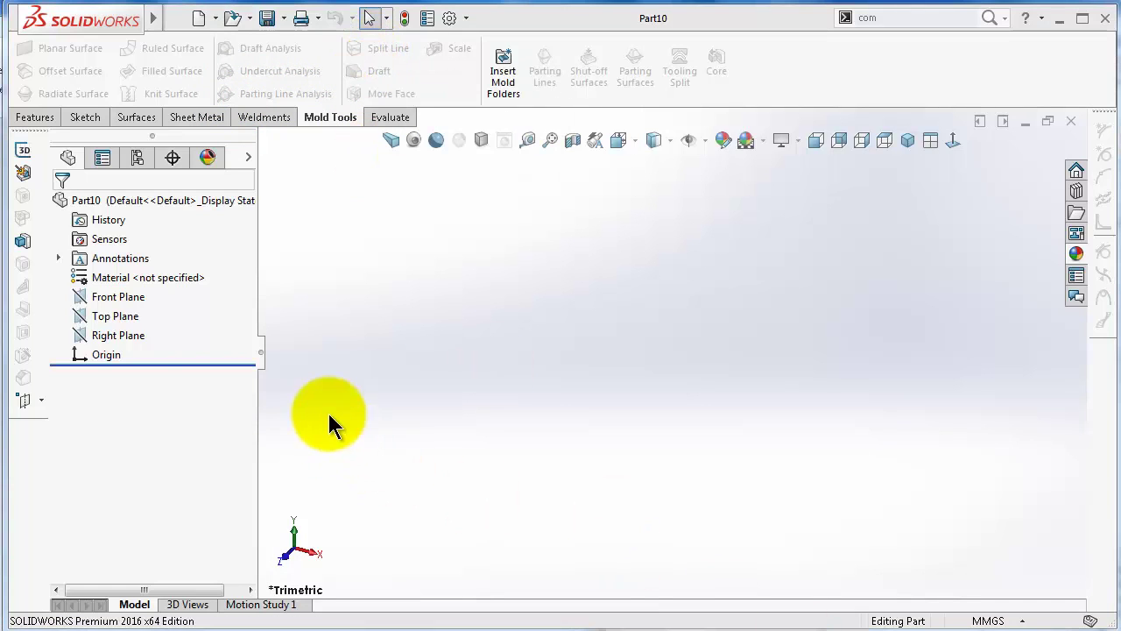
Create four reference planes above the Top Plane, spaced 60 mm apart
{"action": "left_click", "coordinate": [121, 320]}
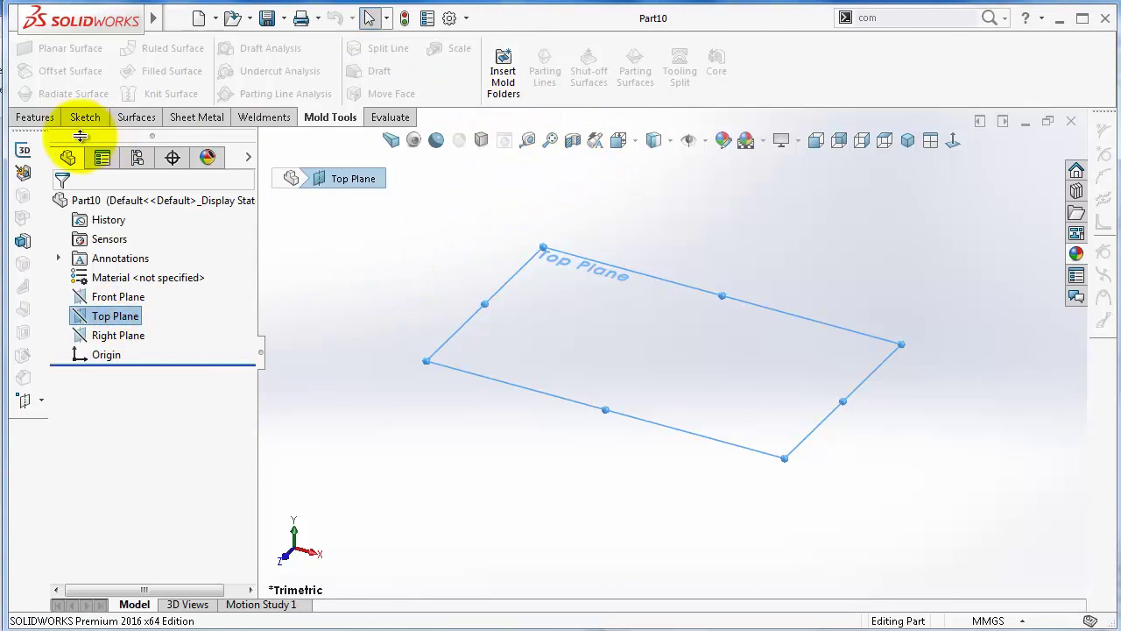
{"action": "left_click", "coordinate": [35, 117]}
{"action": "left_click", "coordinate": [715, 90]}
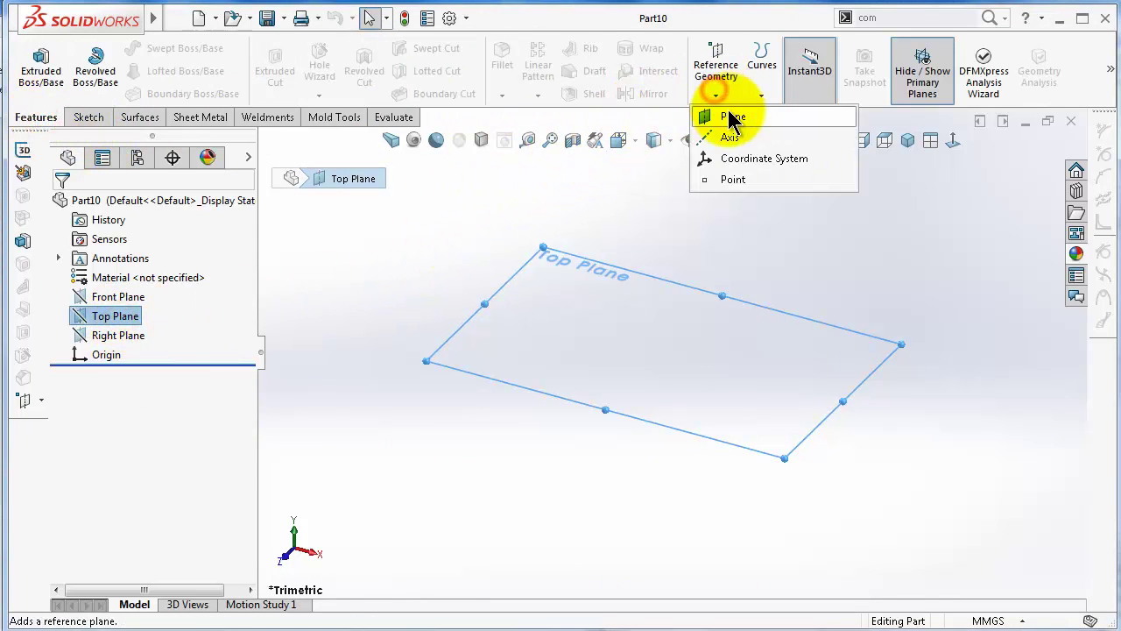
{"action": "left_click", "coordinate": [728, 113]}
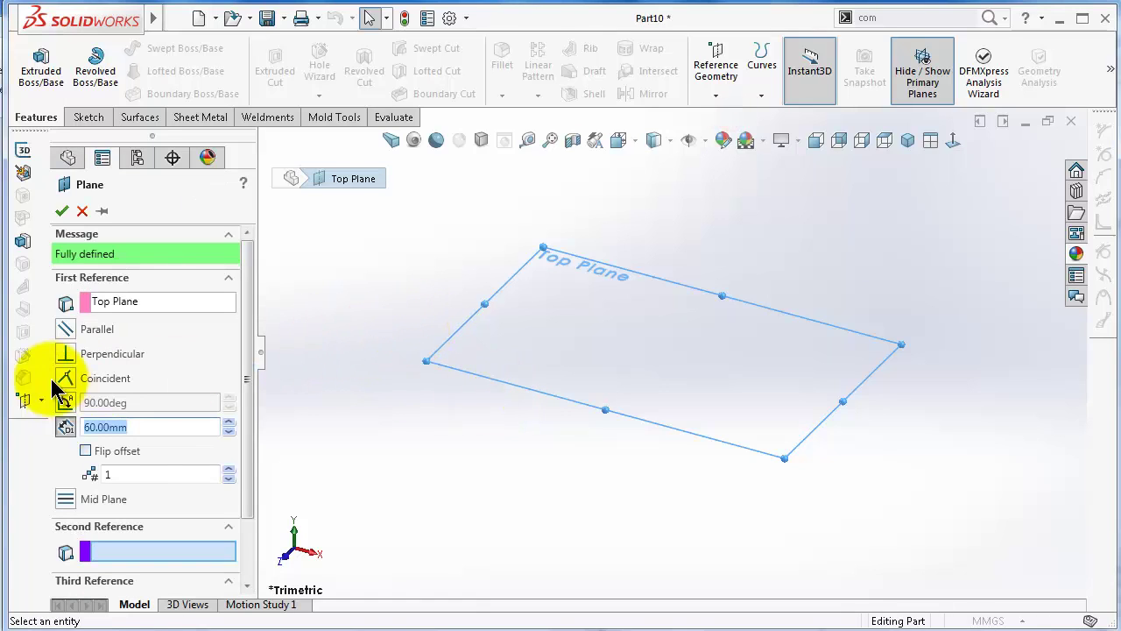
{"action": "left_click", "coordinate": [228, 470]}
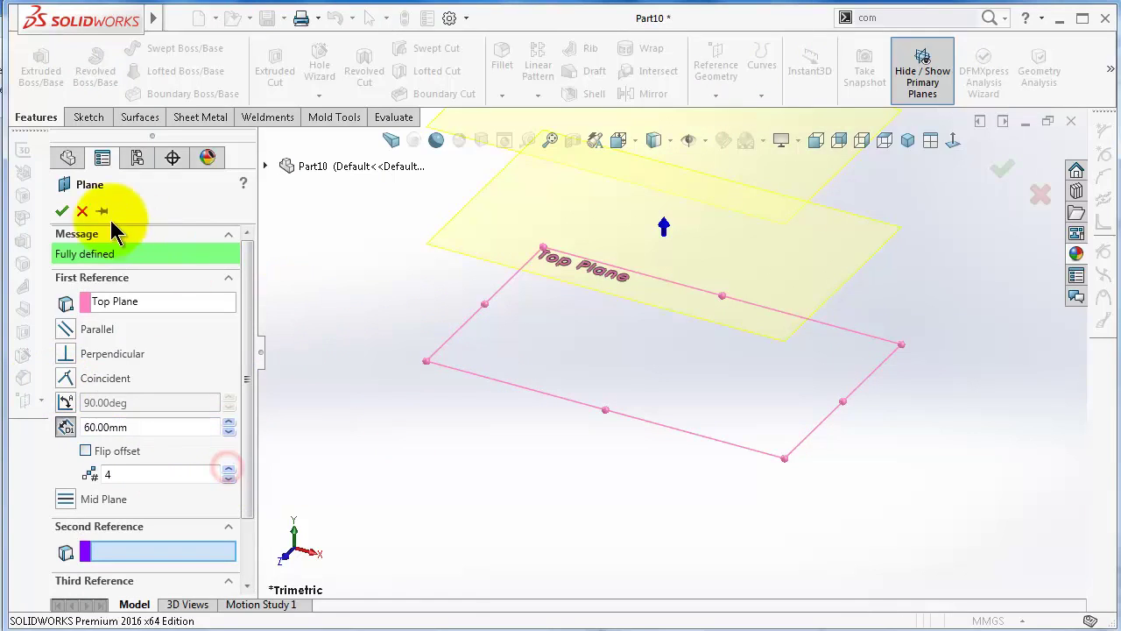
{"action": "left_click", "coordinate": [61, 210]}
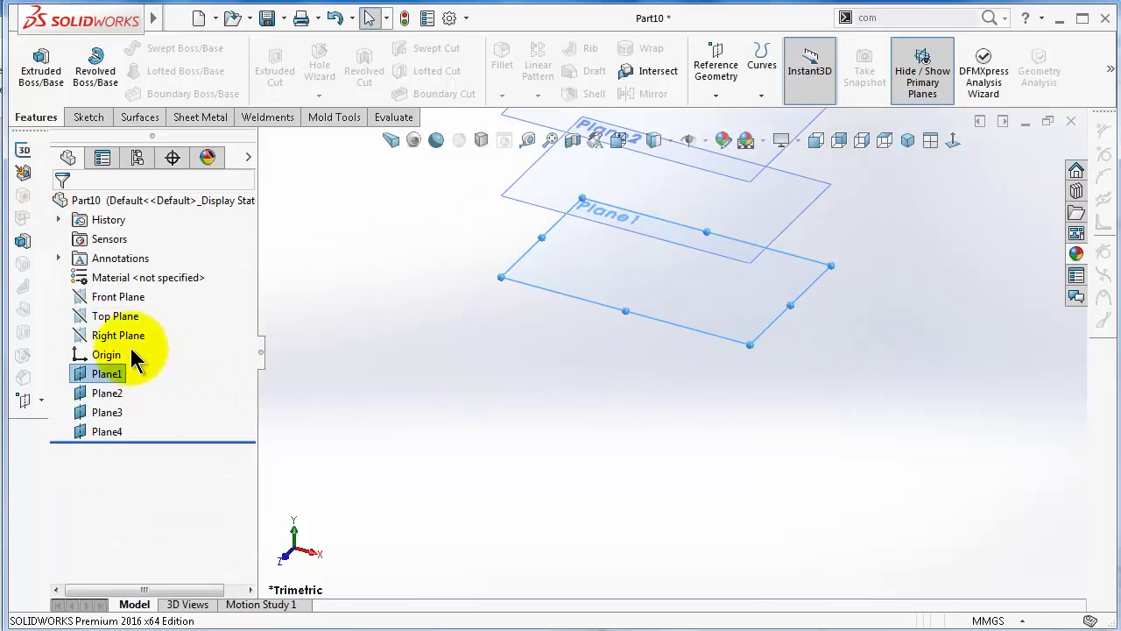
Start a sketch on the Top Plane and draw a circle about 31.6 mm in diameter centred on the origin
{"action": "left_click", "coordinate": [120, 317]}
{"action": "left_click", "coordinate": [132, 289]}
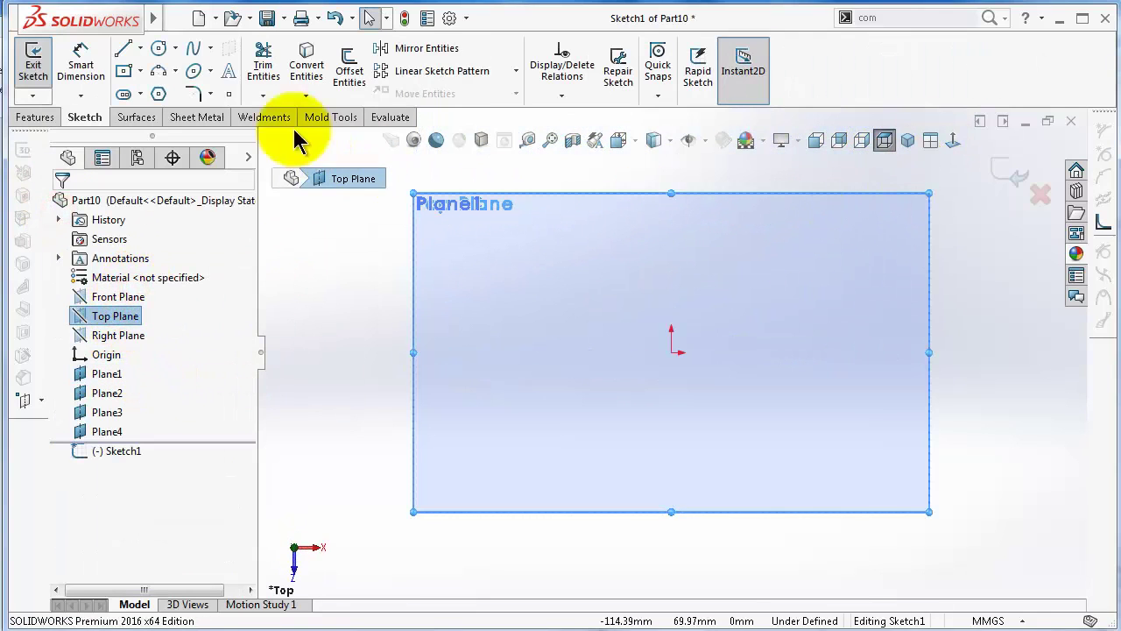
{"action": "left_click", "coordinate": [158, 48]}
{"action": "left_click", "coordinate": [670, 352]}
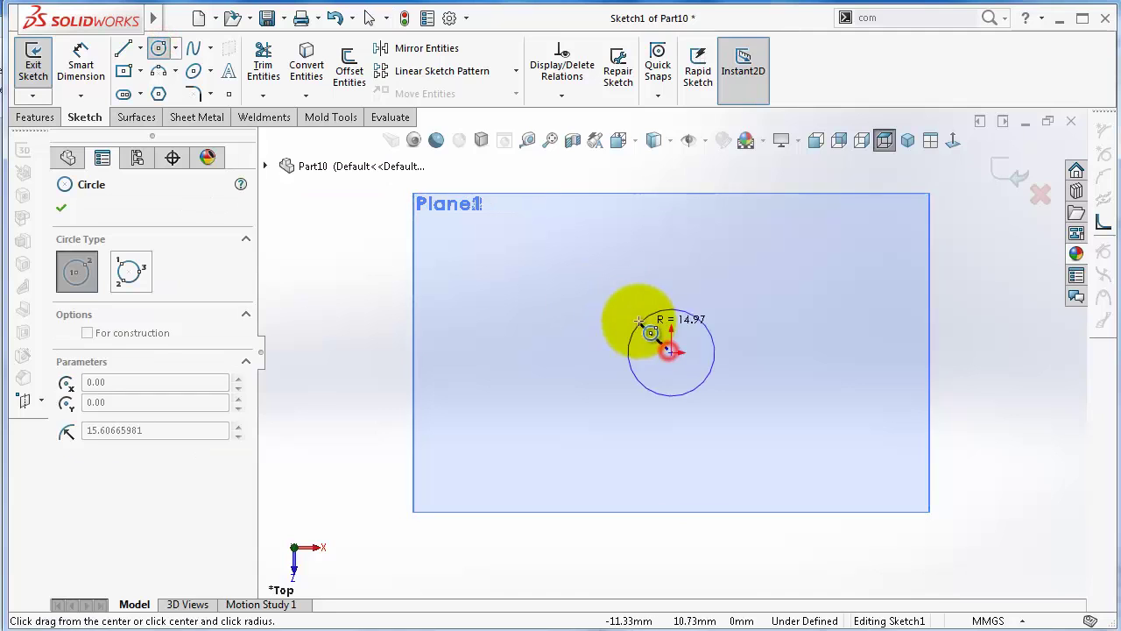
{"action": "left_click", "coordinate": [638, 322]}
Dimension the circle's diameter as 30 mm and finish the sketch
{"action": "right_click_drag", "start_coordinate": [558, 337], "coordinate": [545, 240]}
{"action": "left_click", "coordinate": [650, 318]}
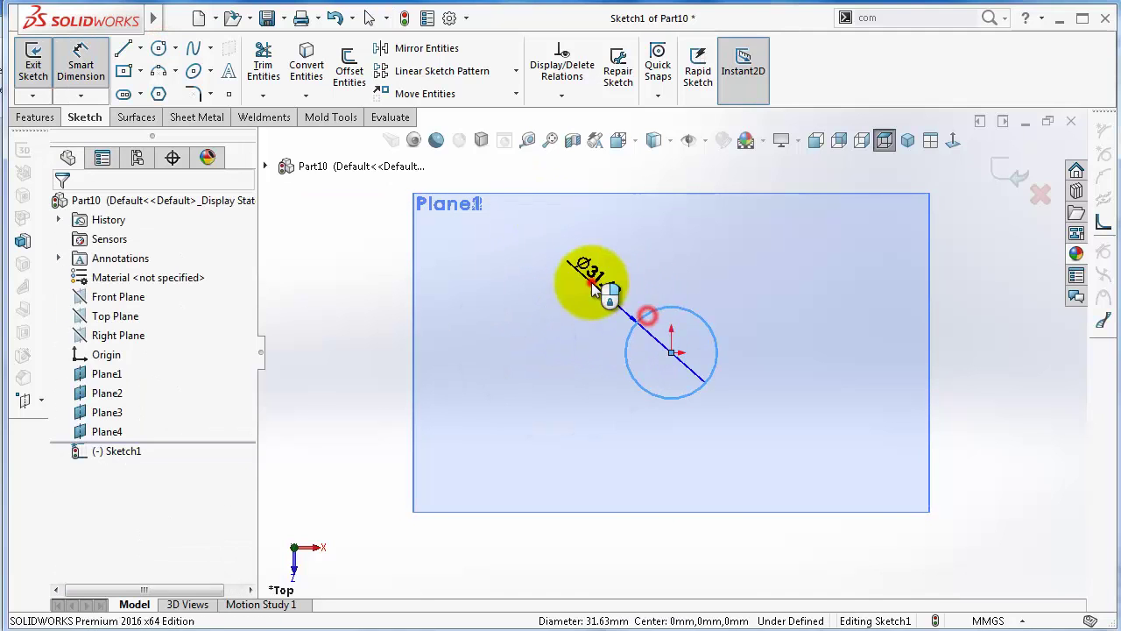
{"action": "left_click", "coordinate": [596, 284]}
{"action": "type", "text": "30"}
{"action": "key", "text": "Return"}
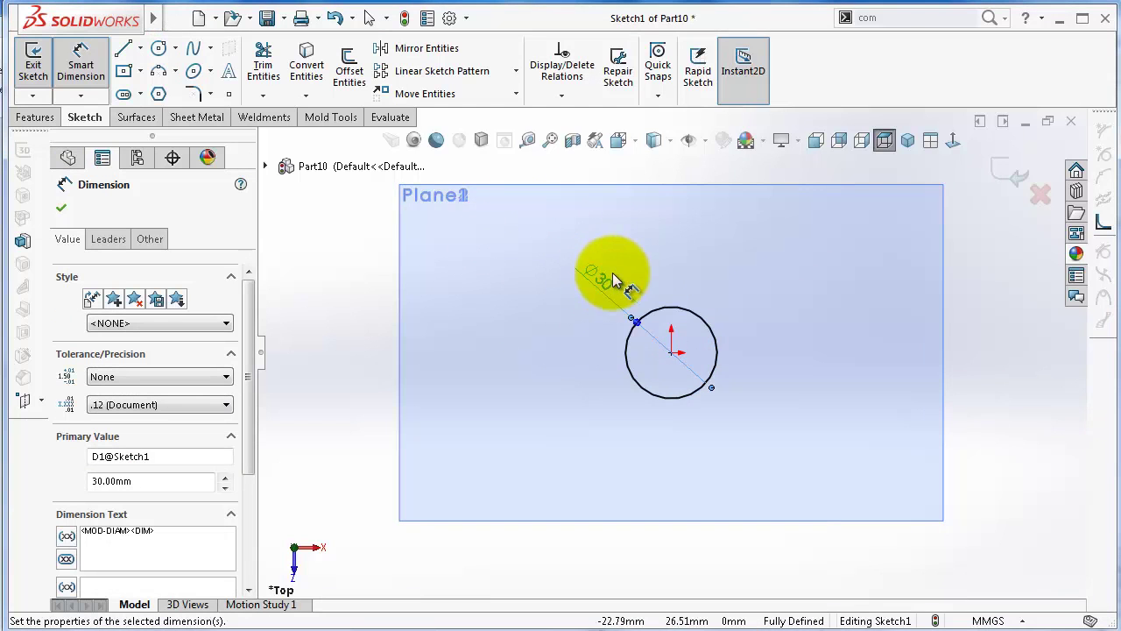
{"action": "middle_click_drag", "start_coordinate": [601, 271], "coordinate": [988, 198]}
{"action": "left_click", "coordinate": [1012, 176]}
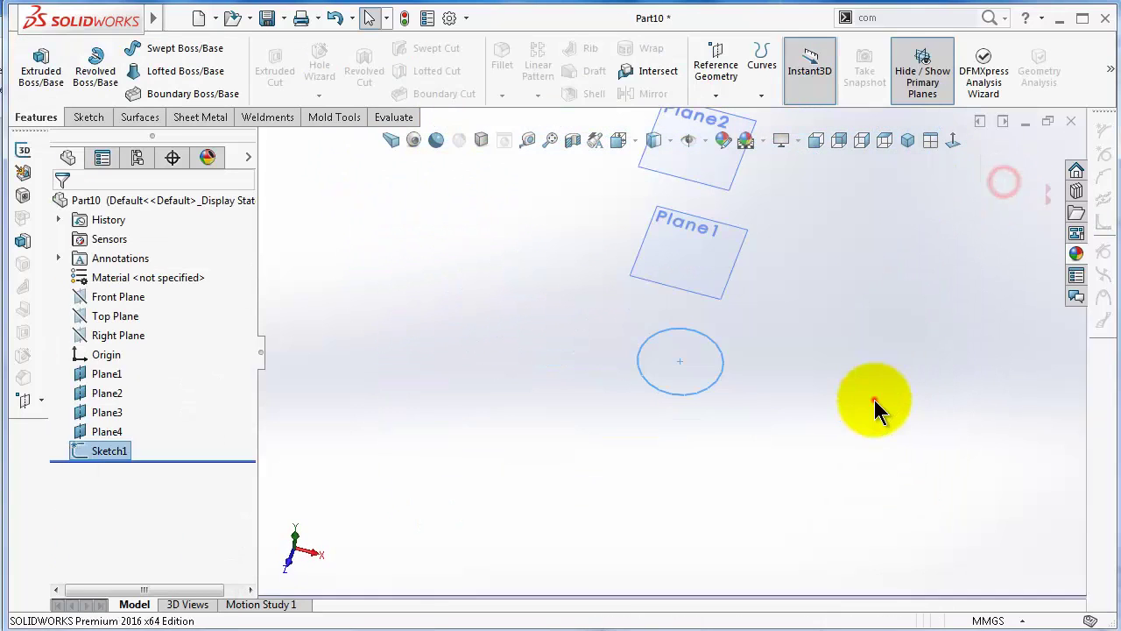
{"action": "left_click", "coordinate": [874, 399]}
Start a sketch on Plane1 and draw a circle about 65.9 mm in diameter centred on the origin
{"action": "left_click", "coordinate": [696, 278]}
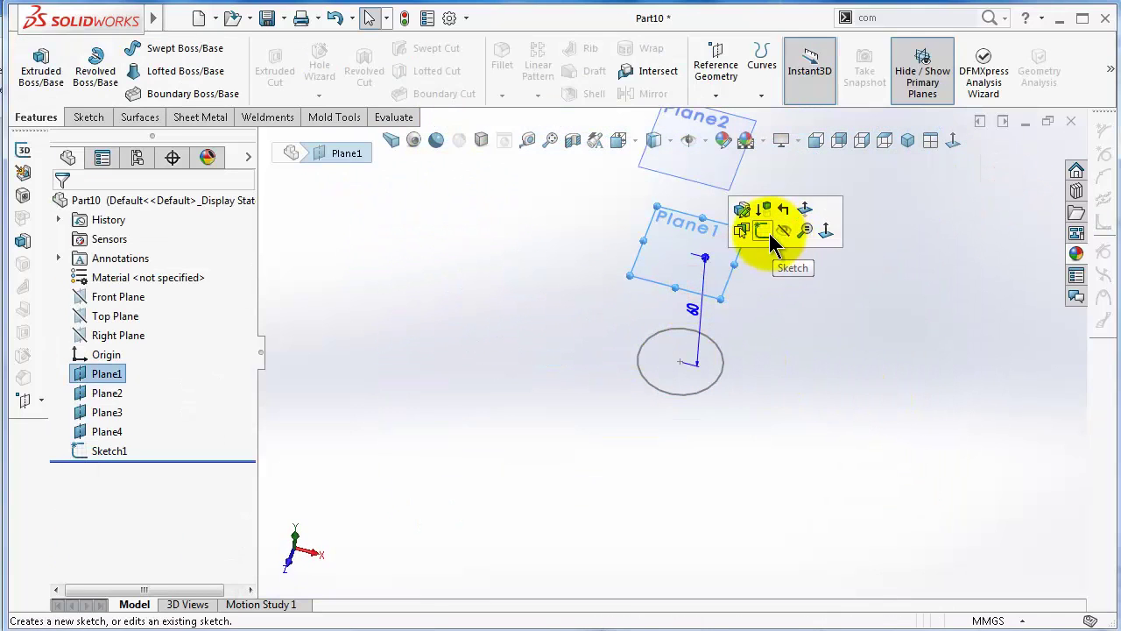
{"action": "left_click", "coordinate": [766, 232]}
{"action": "left_click", "coordinate": [159, 48]}
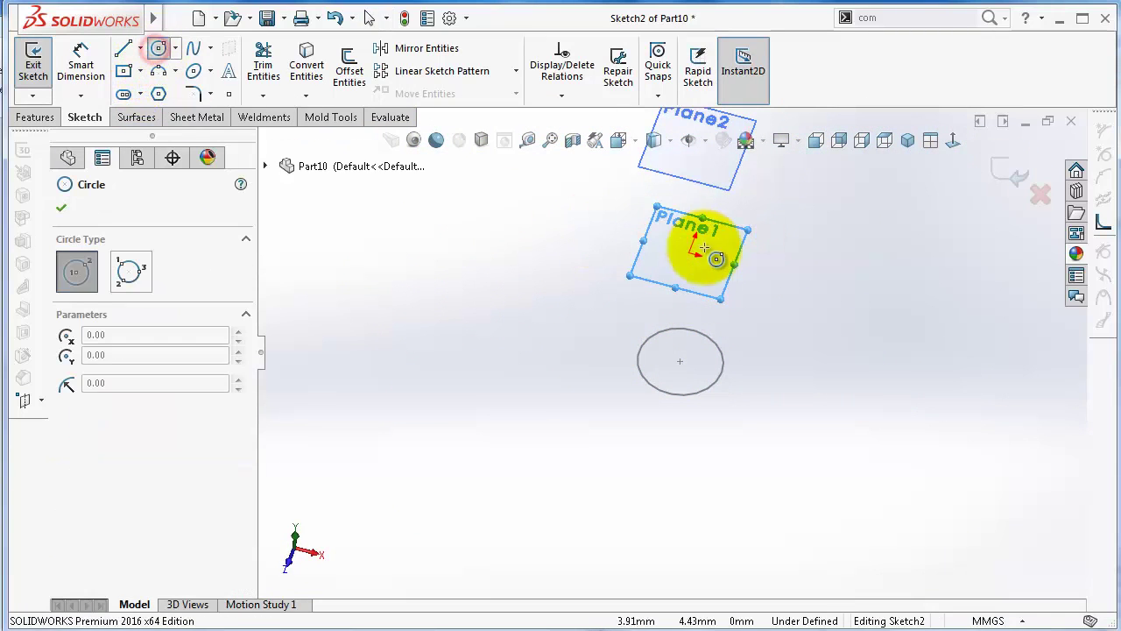
{"action": "left_click_drag", "start_coordinate": [690, 254], "coordinate": [600, 226]}
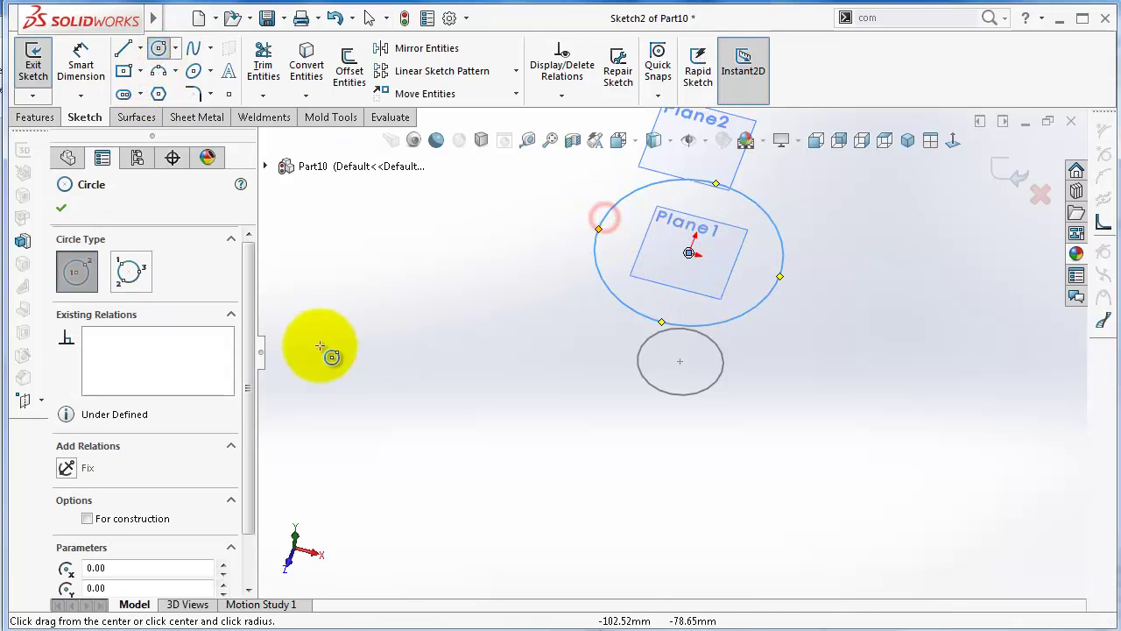
Dimension the Plane1 circle's diameter as 40 mm and finish the sketch
{"action": "right_click_drag", "start_coordinate": [432, 383], "coordinate": [431, 233]}
{"action": "left_click", "coordinate": [598, 277]}
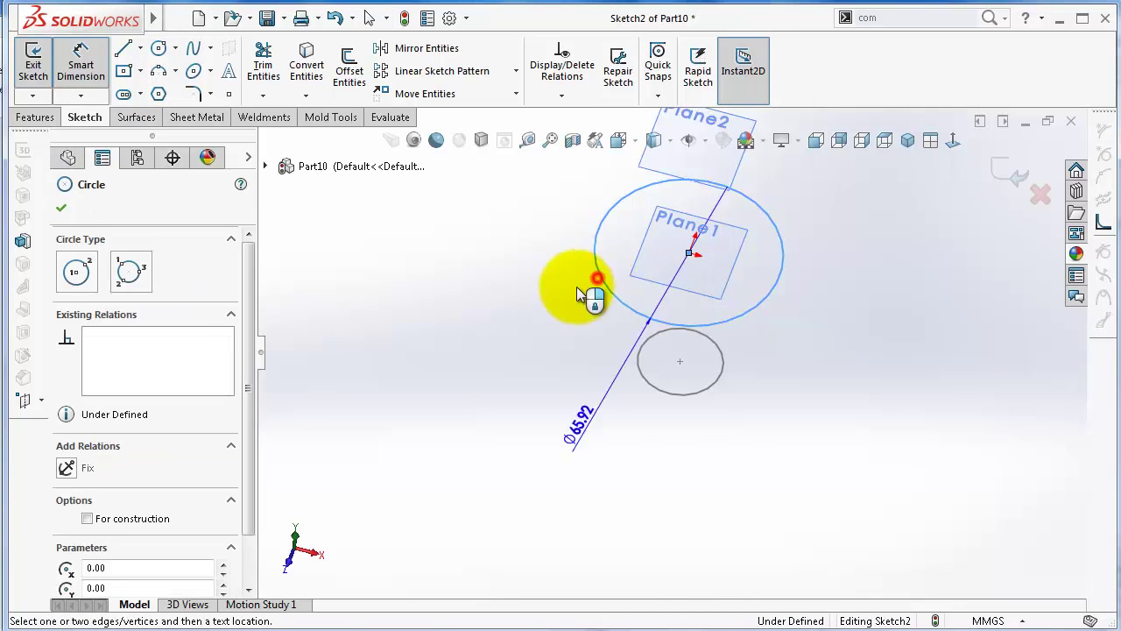
{"action": "left_click", "coordinate": [542, 302]}
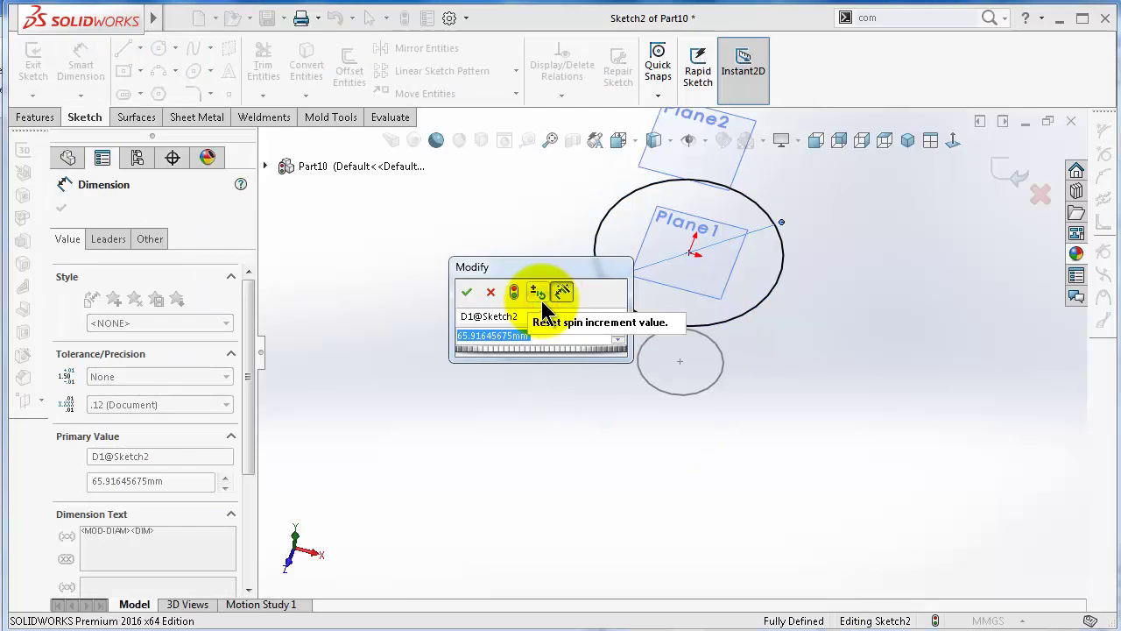
{"action": "type", "text": "40"}
{"action": "key", "text": "Return"}
{"action": "scroll", "coordinate": [727, 263], "scroll_direction": "up", "scroll_amount": 3}
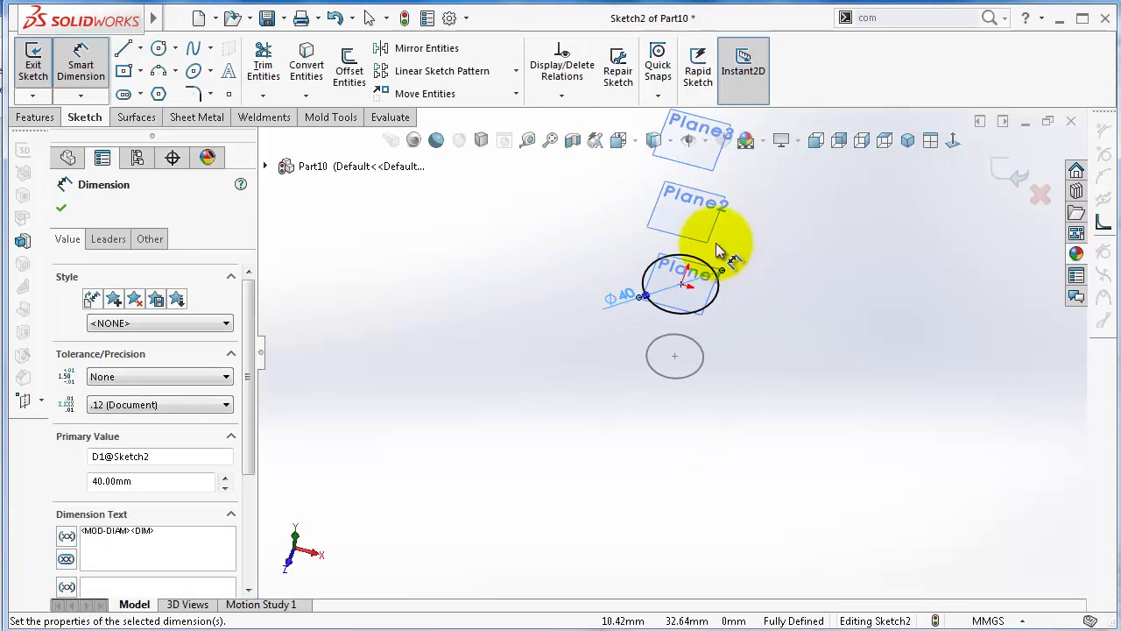
{"action": "scroll", "coordinate": [716, 242], "scroll_direction": "down", "scroll_amount": 2}
{"action": "left_click", "coordinate": [995, 185]}
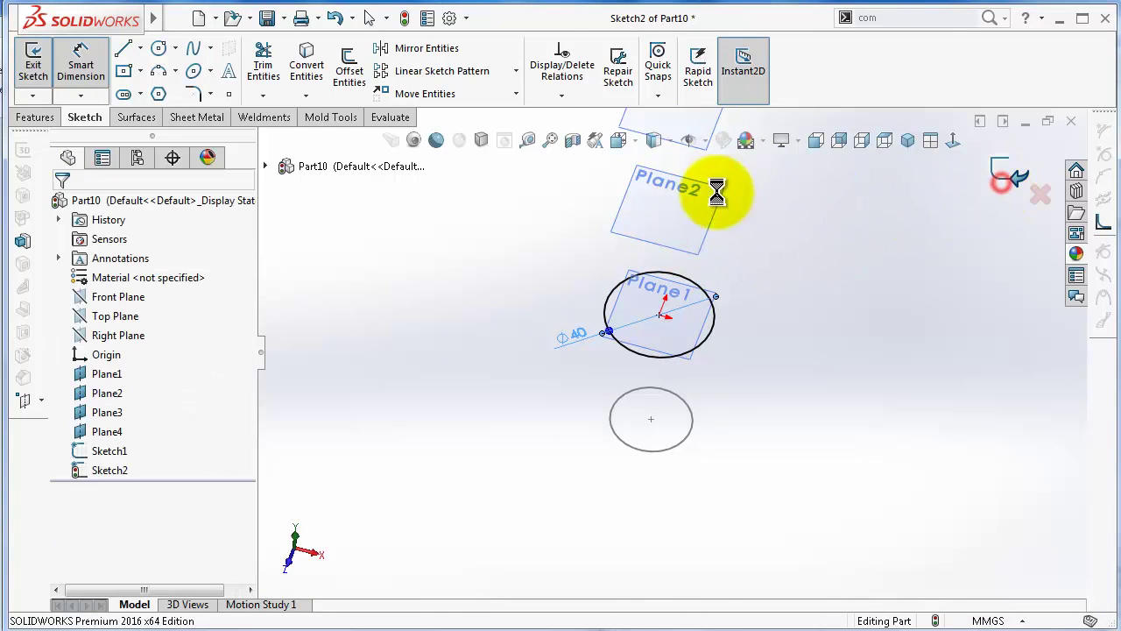
Start a sketch on Plane2 and draw a circle about 89.5 mm in diameter centred on the origin
{"action": "left_click", "coordinate": [680, 218]}
{"action": "left_click", "coordinate": [532, 286]}
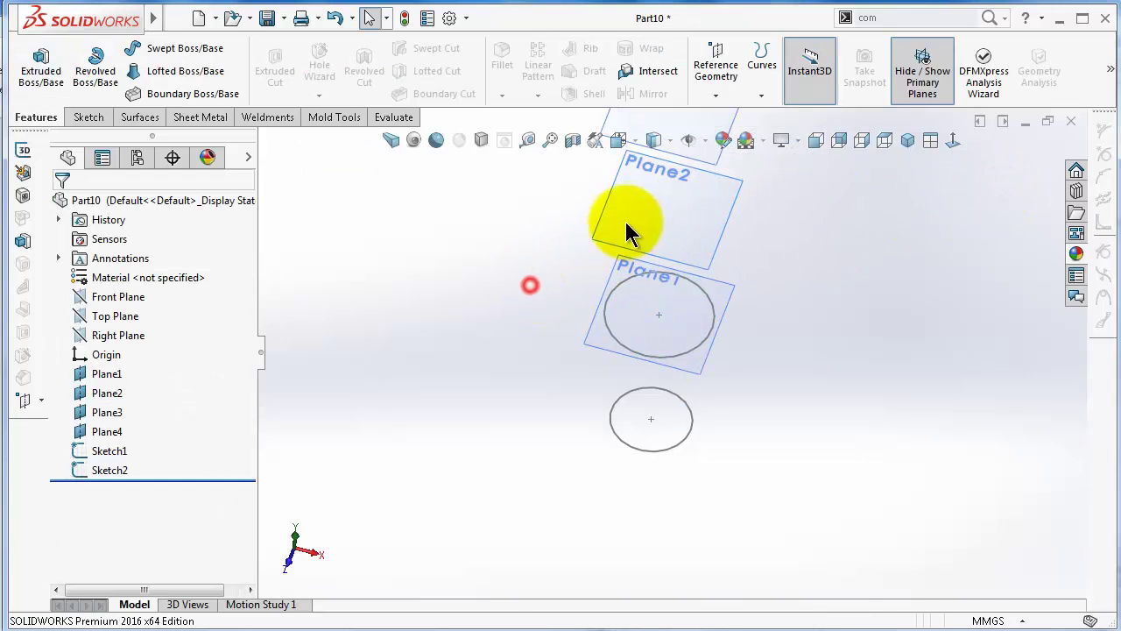
{"action": "left_click", "coordinate": [631, 218]}
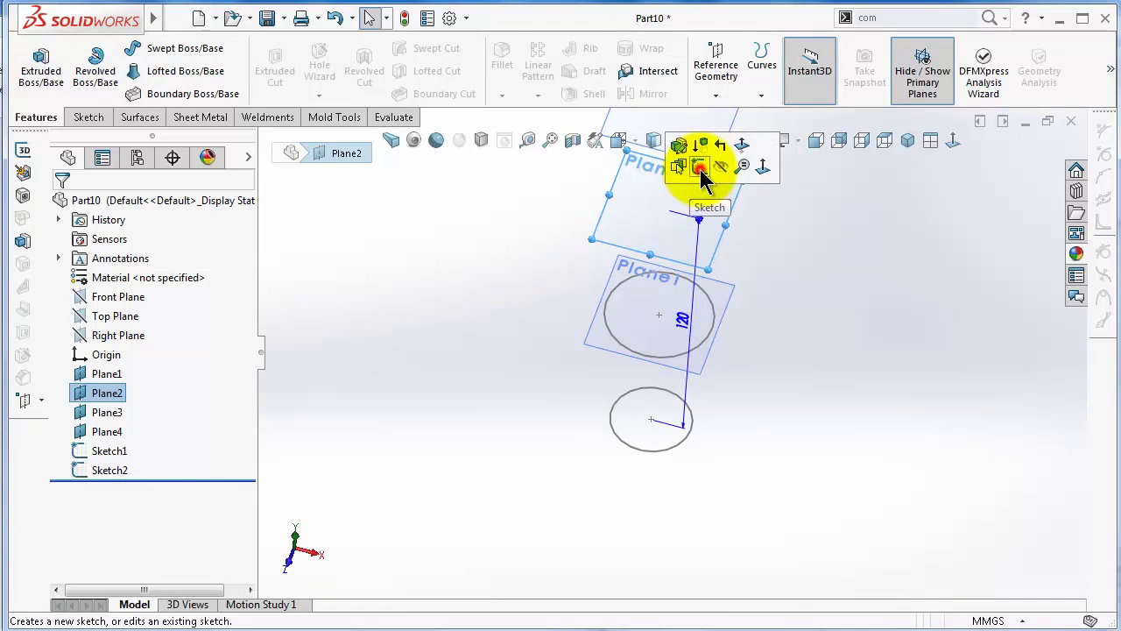
{"action": "left_click", "coordinate": [701, 172]}
{"action": "mouse_move", "coordinate": [494, 358]}
{"action": "right_mouse_down"}
{"action": "mouse_move", "coordinate": [478, 219]}
{"action": "mouse_move", "coordinate": [425, 248]}
{"action": "mouse_move", "coordinate": [413, 242]}
{"action": "mouse_move", "coordinate": [534, 243]}
{"action": "right_mouse_up"}
{"action": "left_click", "coordinate": [667, 209]}
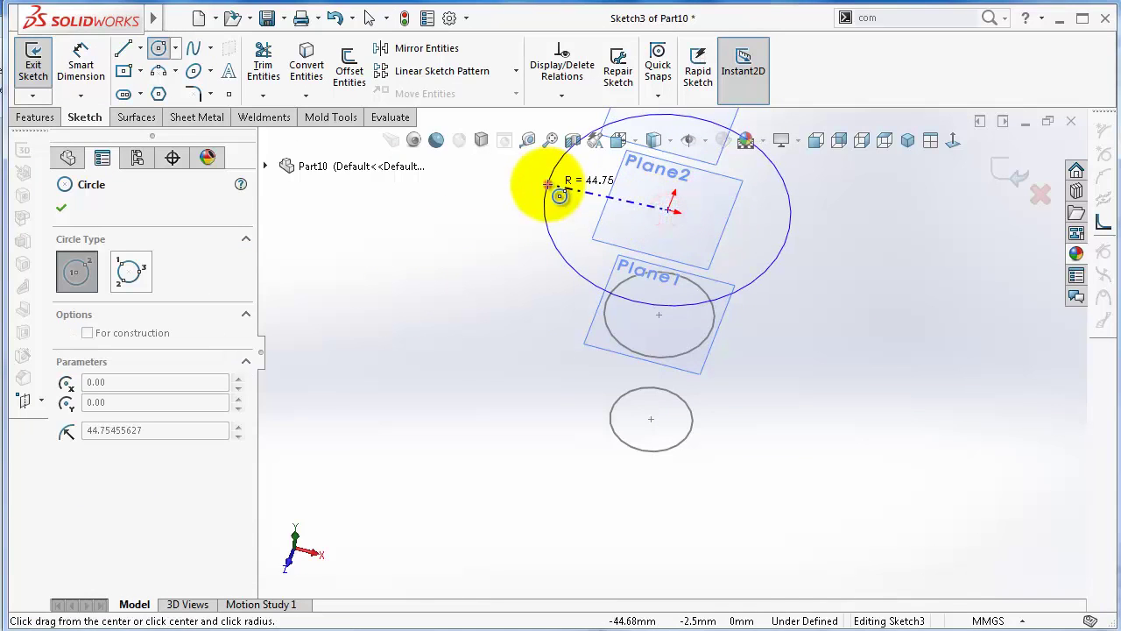
{"action": "left_click", "coordinate": [549, 181]}
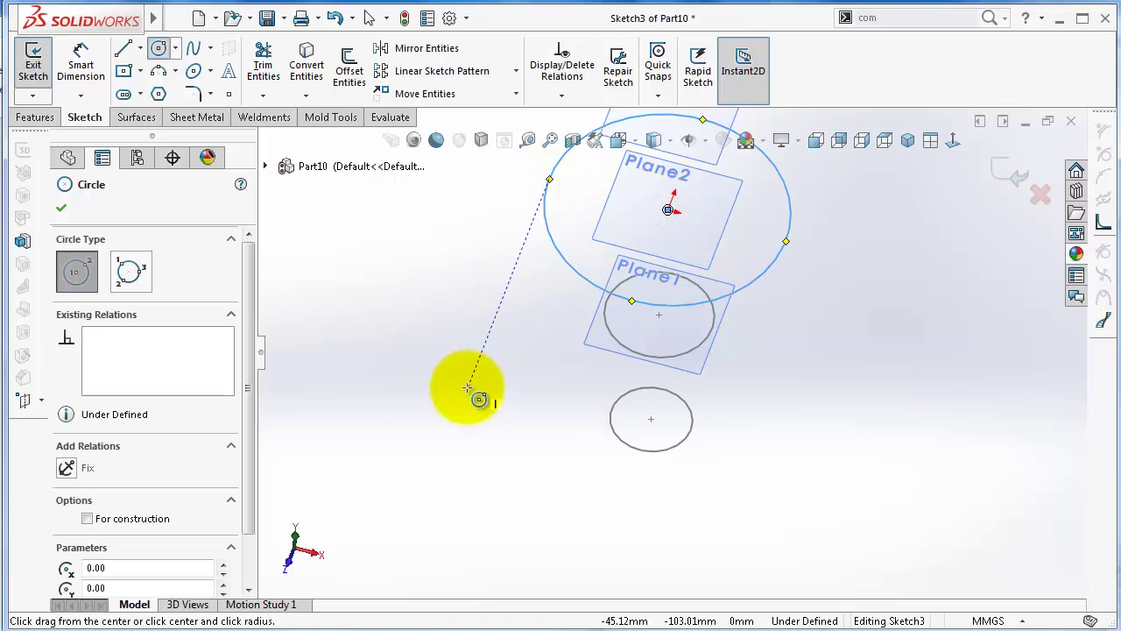
Dimension the Plane2 circle's diameter as 100 mm and finish the sketch
{"action": "right_click_drag", "start_coordinate": [480, 392], "coordinate": [473, 333]}
{"action": "left_click", "coordinate": [548, 239]}
{"action": "left_click", "coordinate": [469, 251]}
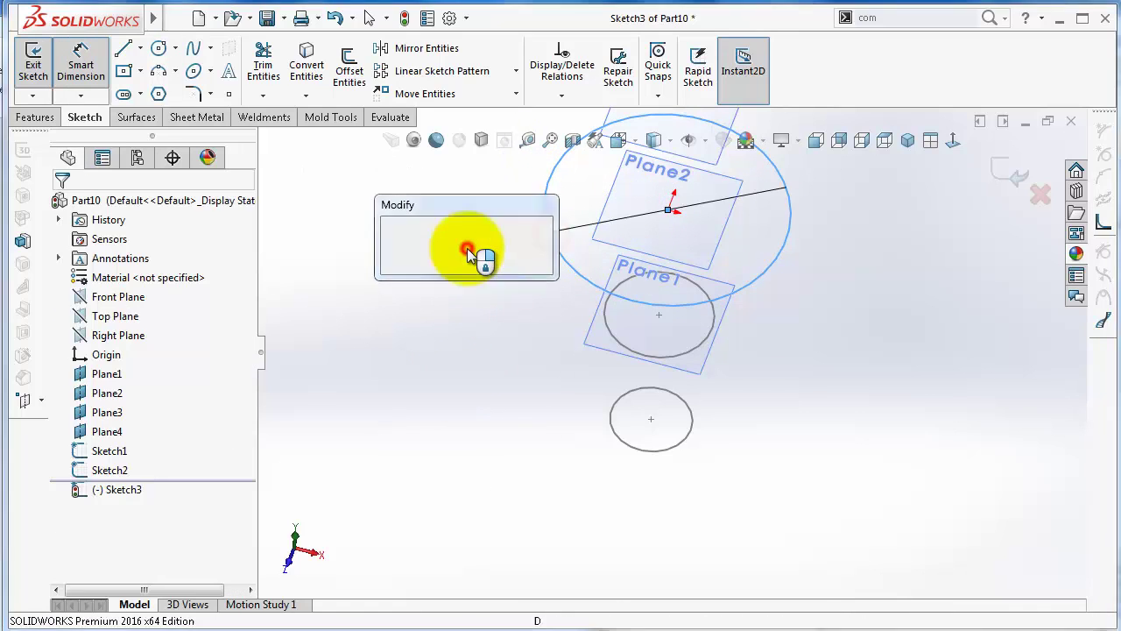
{"action": "type", "text": "100"}
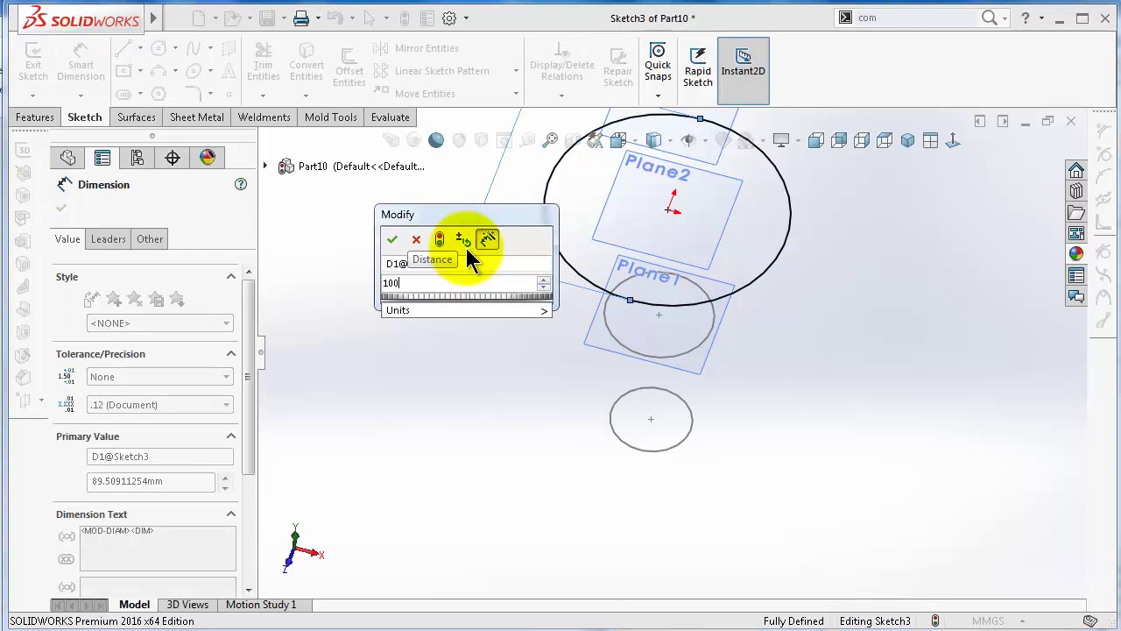
{"action": "key", "text": "Return"}
{"action": "mouse_move", "coordinate": [477, 245]}
{"action": "middle_mouse_down"}
{"action": "mouse_move", "coordinate": [626, 313]}
{"action": "mouse_move", "coordinate": [738, 275]}
{"action": "mouse_move", "coordinate": [756, 248]}
{"action": "mouse_move", "coordinate": [761, 268]}
{"action": "middle_mouse_up"}
{"action": "scroll", "coordinate": [760, 271], "scroll_direction": "up", "scroll_amount": 2}
{"action": "middle_click_drag", "start_coordinate": [761, 268], "coordinate": [840, 283]}
{"action": "right_click_drag", "start_coordinate": [872, 325], "coordinate": [873, 220]}
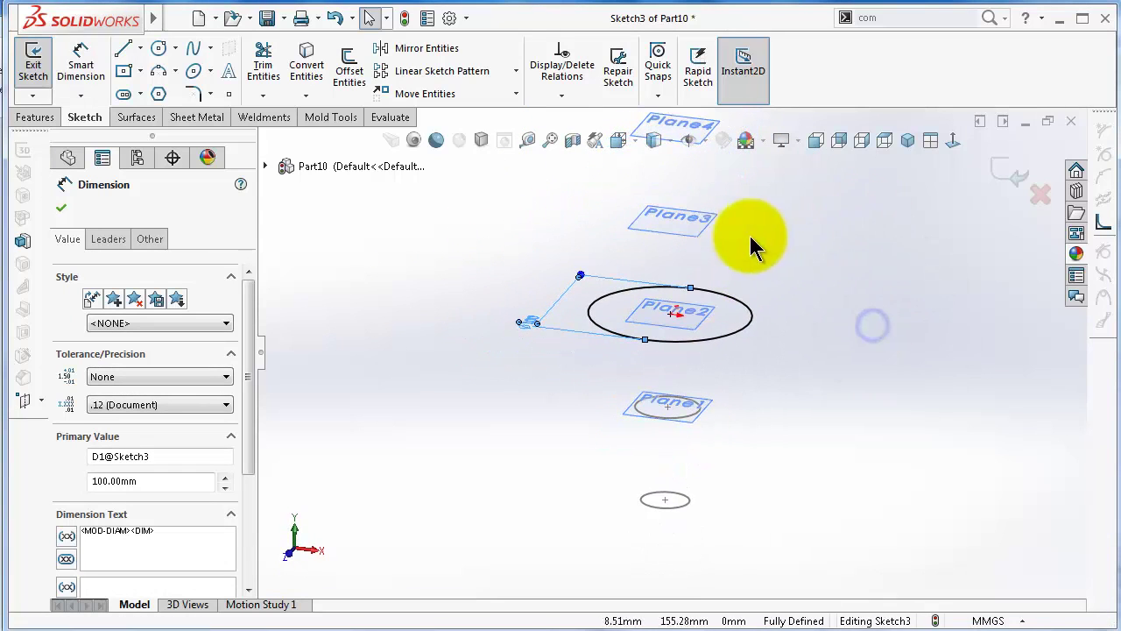
{"action": "left_click", "coordinate": [1008, 176]}
Start a sketch on Plane3 and draw a circle about 66.7 mm in diameter centred on the origin
{"action": "left_click", "coordinate": [714, 235]}
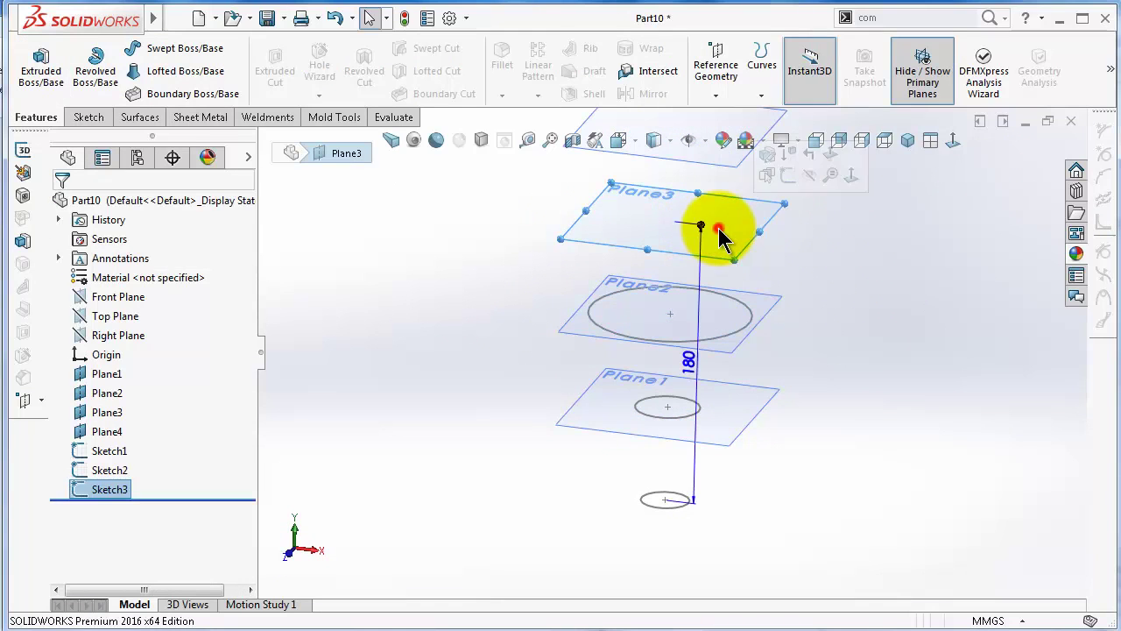
{"action": "left_click", "coordinate": [787, 179]}
{"action": "right_click_drag", "start_coordinate": [397, 334], "coordinate": [406, 247]}
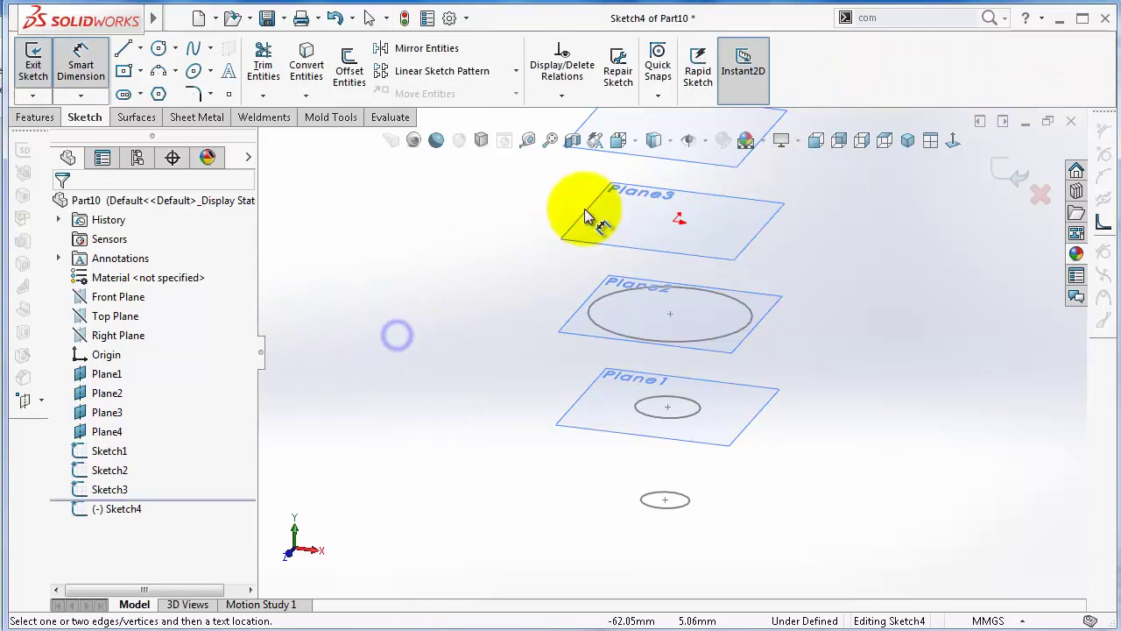
{"action": "right_click_drag", "start_coordinate": [438, 292], "coordinate": [517, 289]}
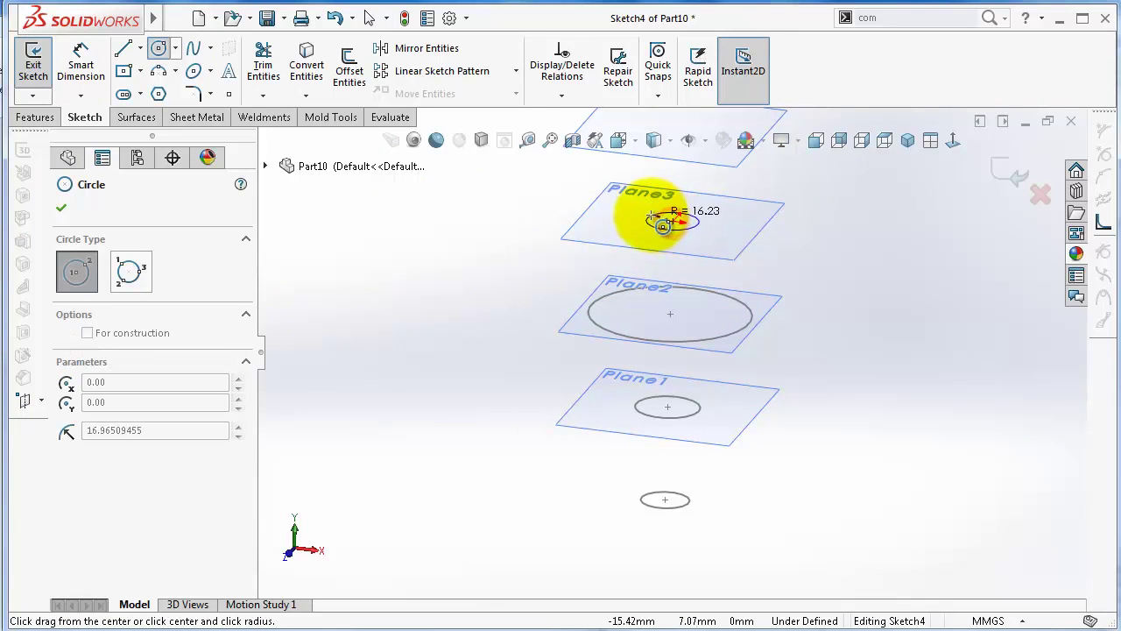
{"action": "left_click", "coordinate": [632, 211]}
Dimension the Plane3 circle's diameter as 60 mm and finish the sketch
{"action": "right_click_drag", "start_coordinate": [396, 338], "coordinate": [363, 208]}
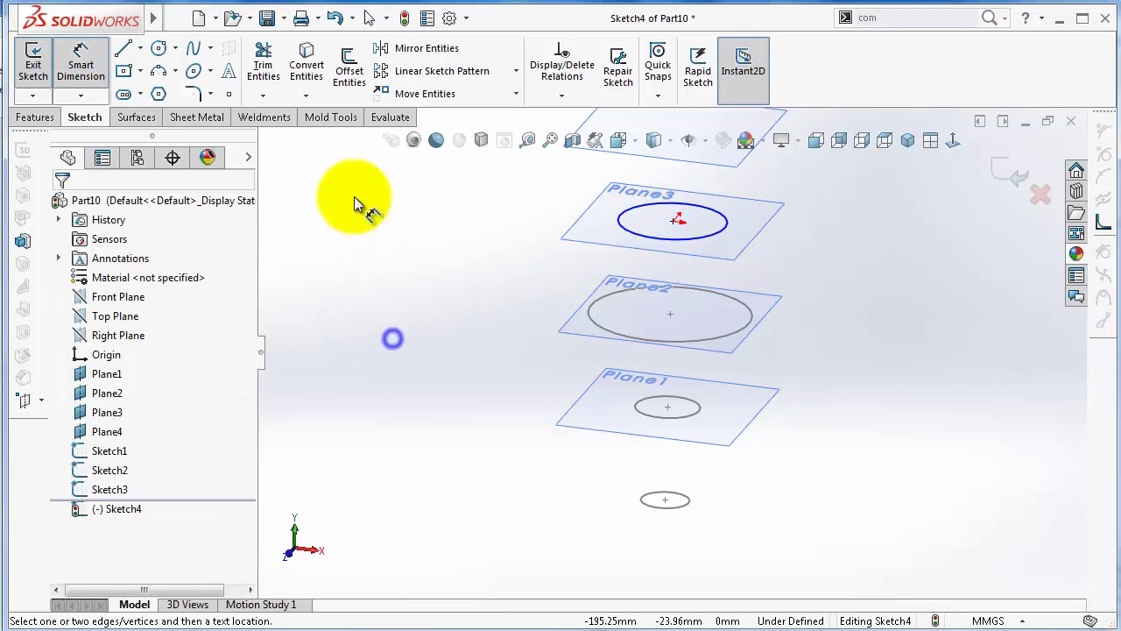
{"action": "left_click", "coordinate": [620, 224]}
{"action": "left_click", "coordinate": [517, 228]}
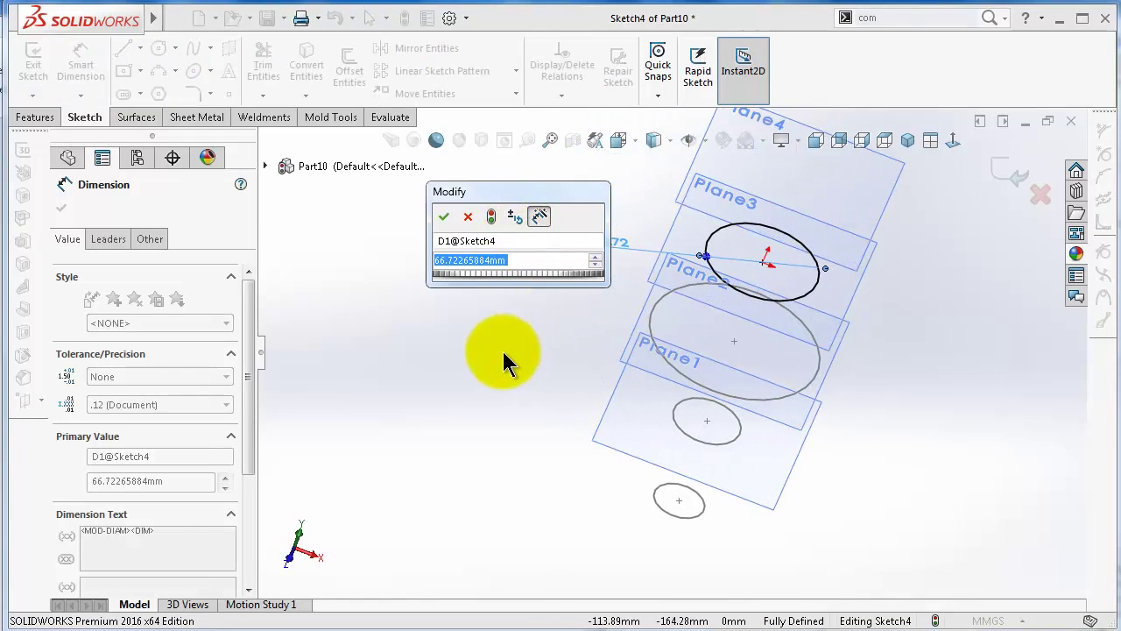
{"action": "type", "text": "60"}
{"action": "key", "text": "Return"}
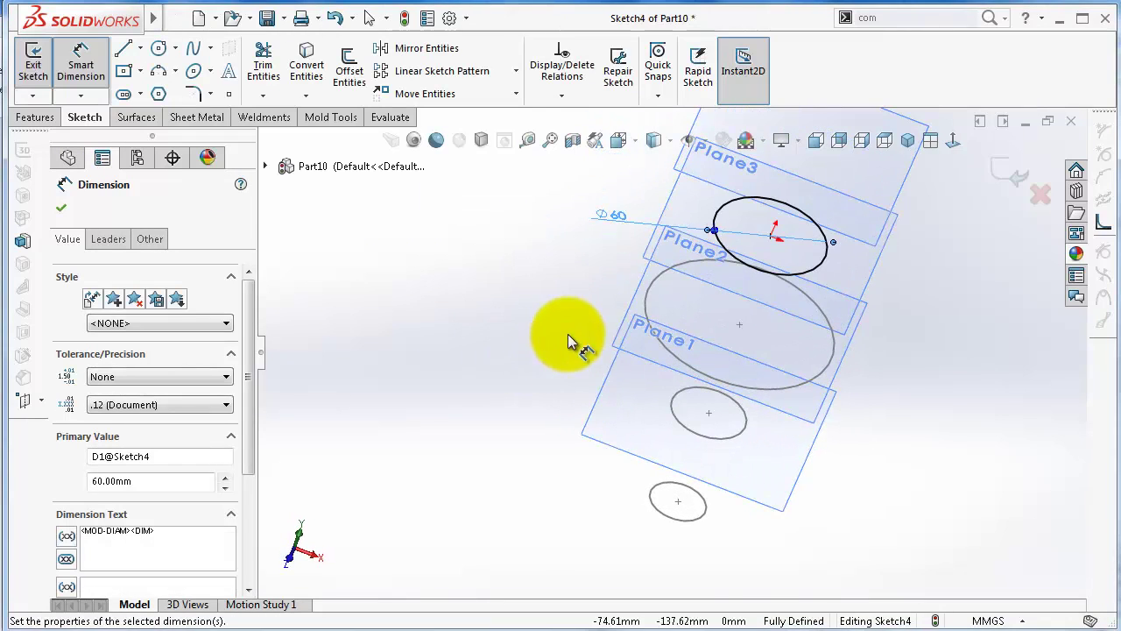
{"action": "scroll", "coordinate": [569, 335], "scroll_direction": "up", "scroll_amount": 3}
{"action": "right_click_drag", "start_coordinate": [469, 431], "coordinate": [487, 261]}
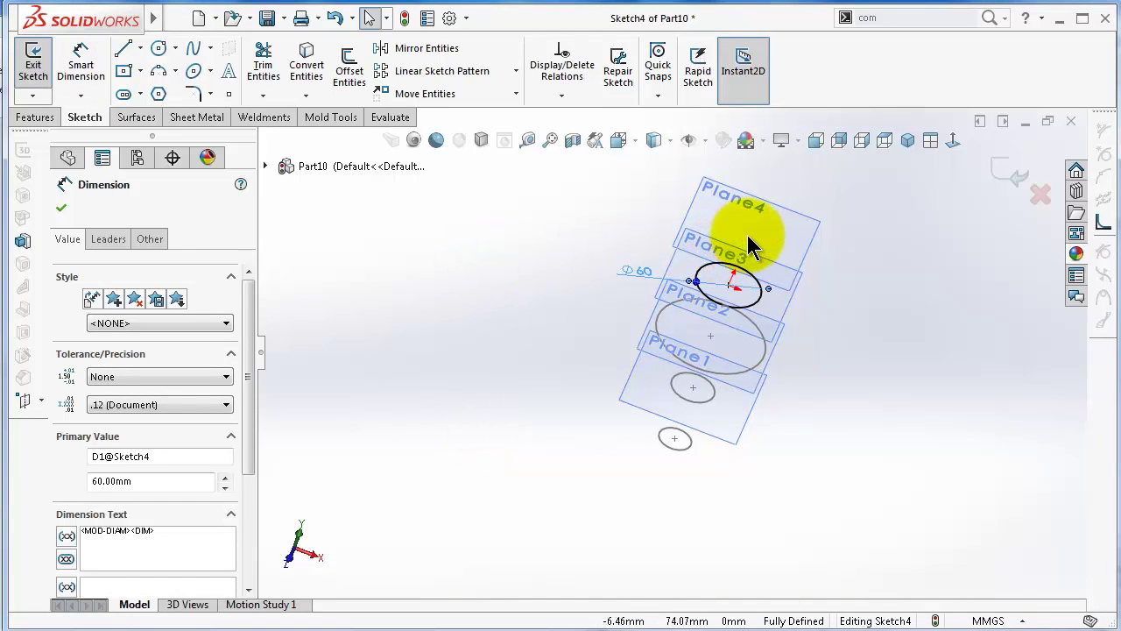
{"action": "left_click", "coordinate": [1011, 175]}
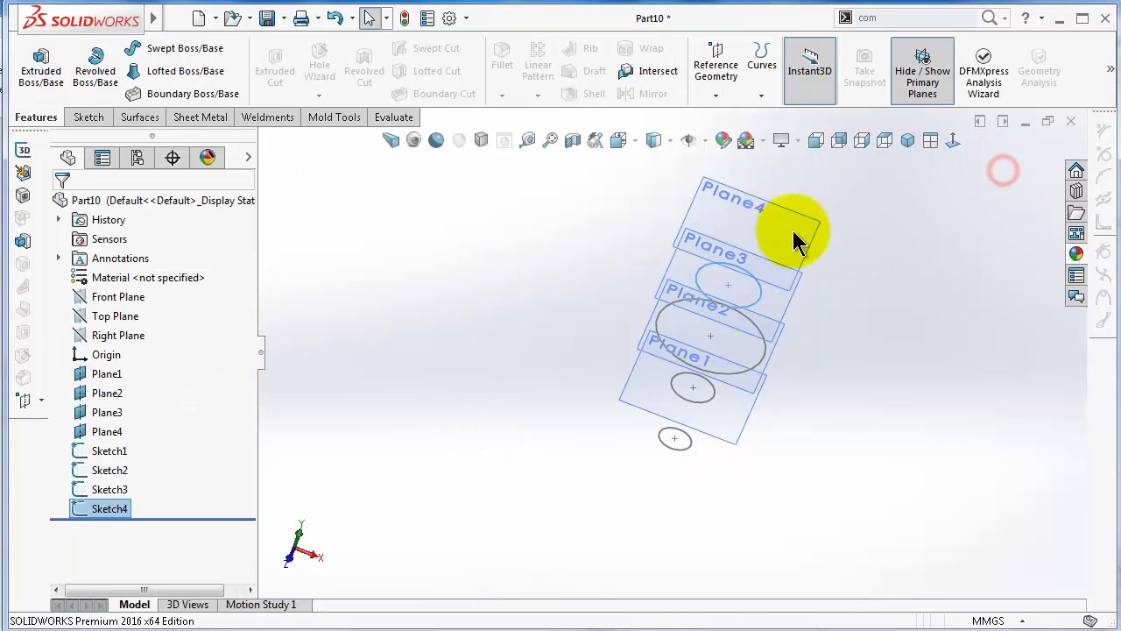
Start a sketch on Plane4 and draw a circle about 52.2 mm in diameter centred on the origin
{"action": "left_click", "coordinate": [793, 230]}
{"action": "left_click", "coordinate": [862, 178]}
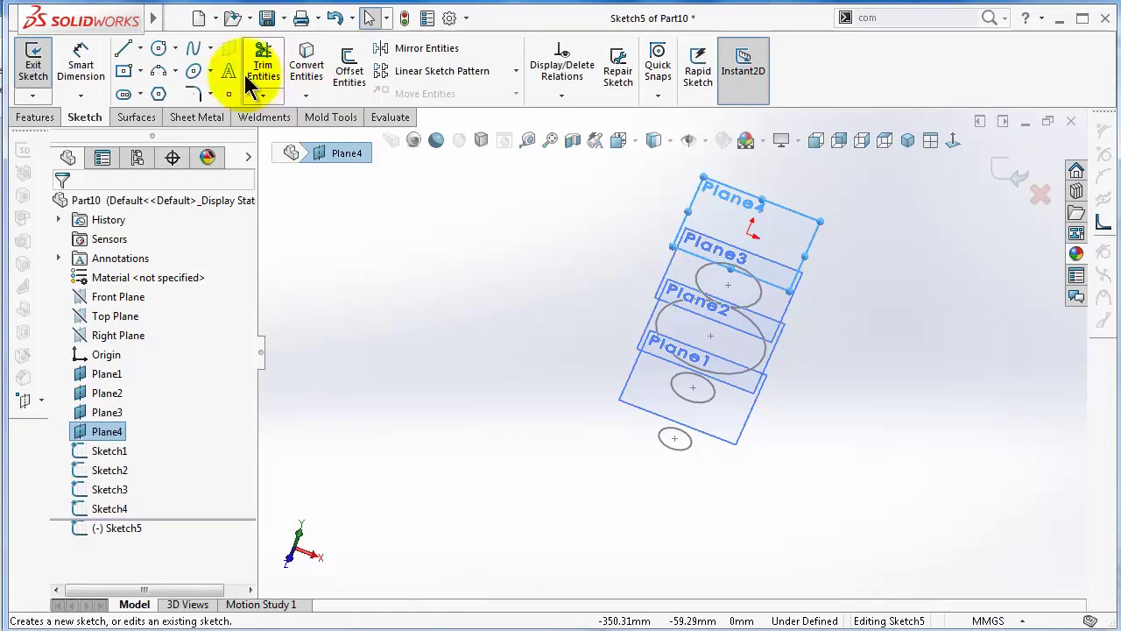
{"action": "right_click_drag", "start_coordinate": [443, 218], "coordinate": [518, 221]}
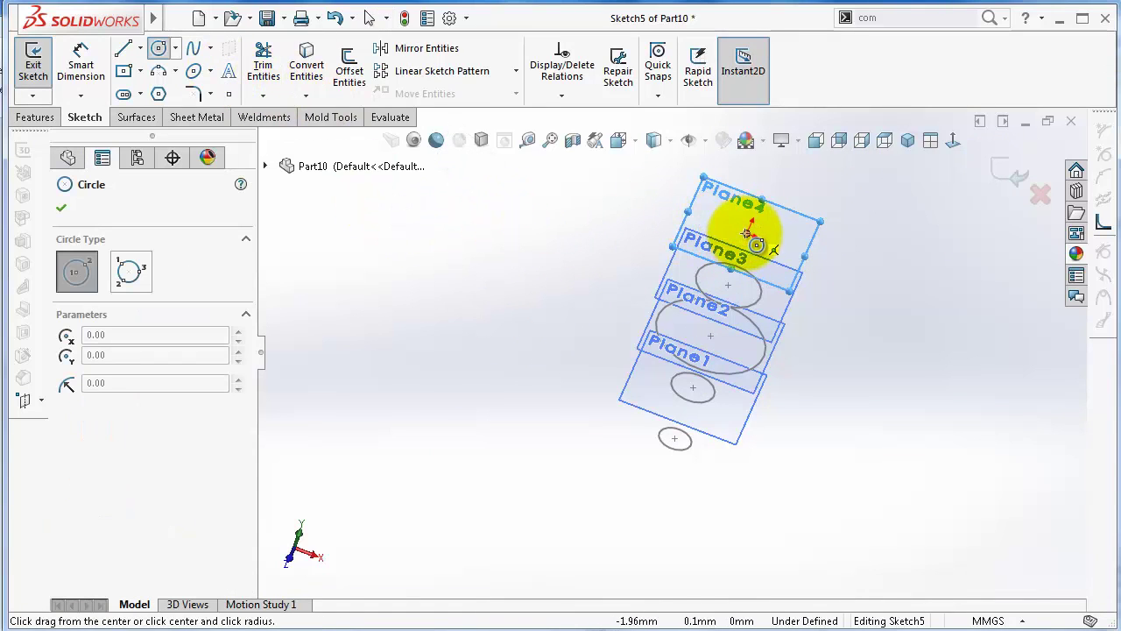
{"action": "left_click", "coordinate": [751, 234]}
{"action": "left_click", "coordinate": [721, 220]}
Dimension the Plane4 circle's diameter as 75 mm and finish the sketch
{"action": "right_click_drag", "start_coordinate": [573, 351], "coordinate": [533, 263]}
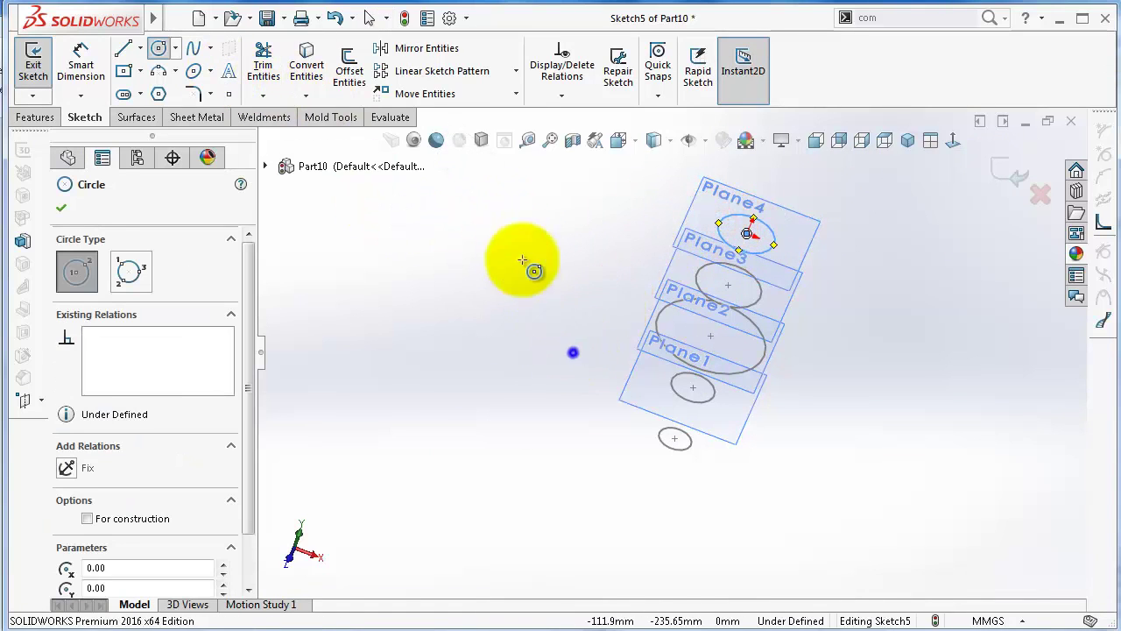
{"action": "left_click", "coordinate": [729, 243]}
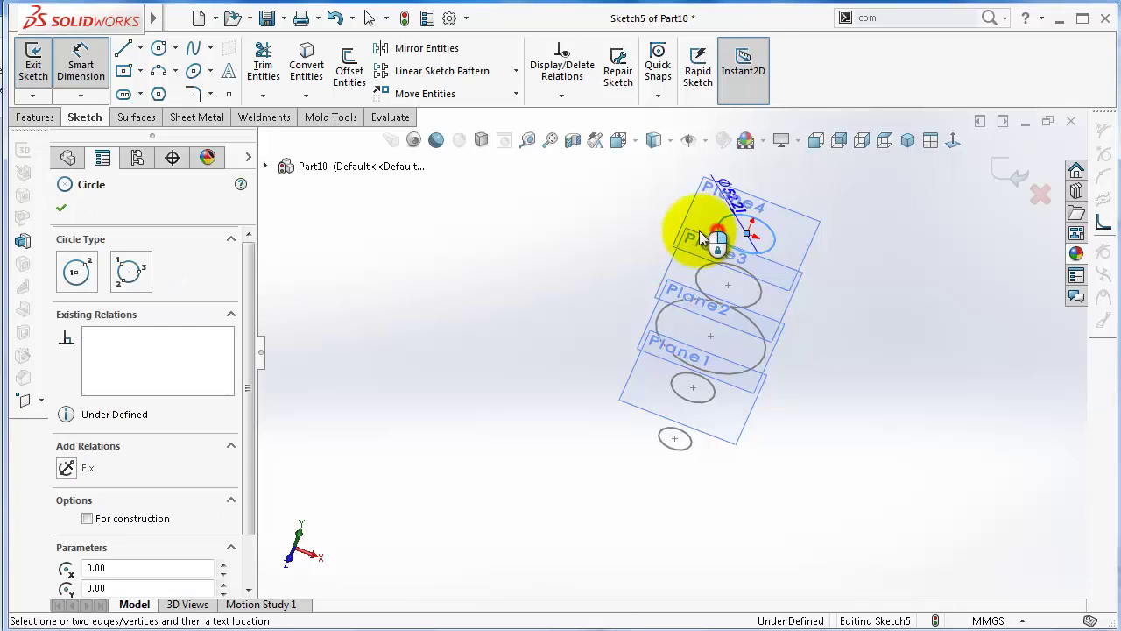
{"action": "left_click", "coordinate": [615, 227]}
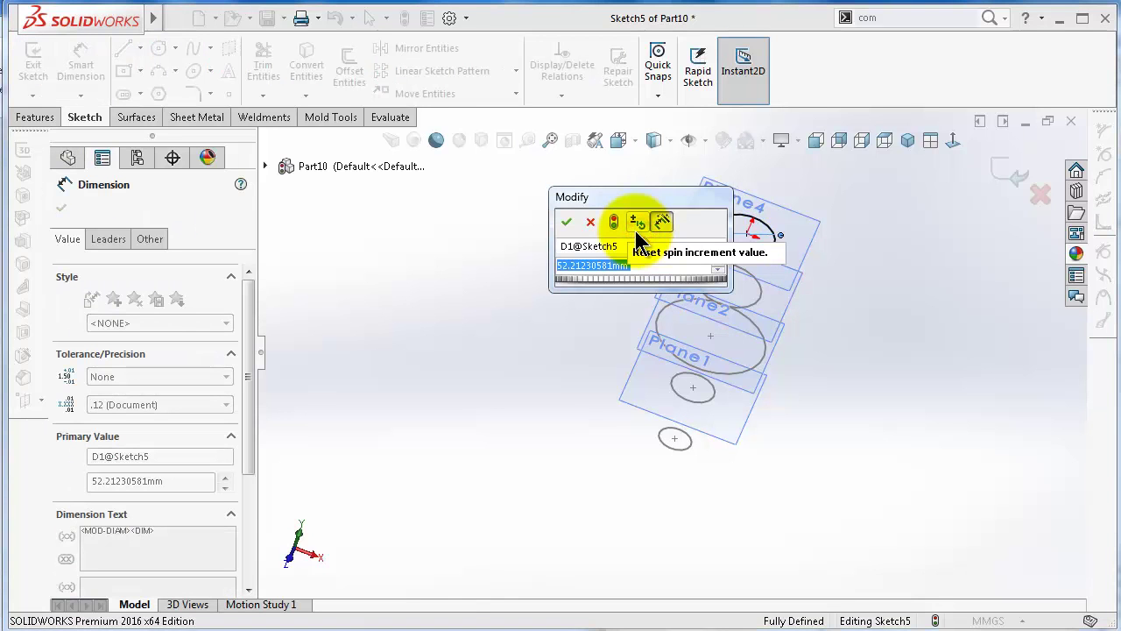
{"action": "type", "text": "75"}
{"action": "key", "text": "Return"}
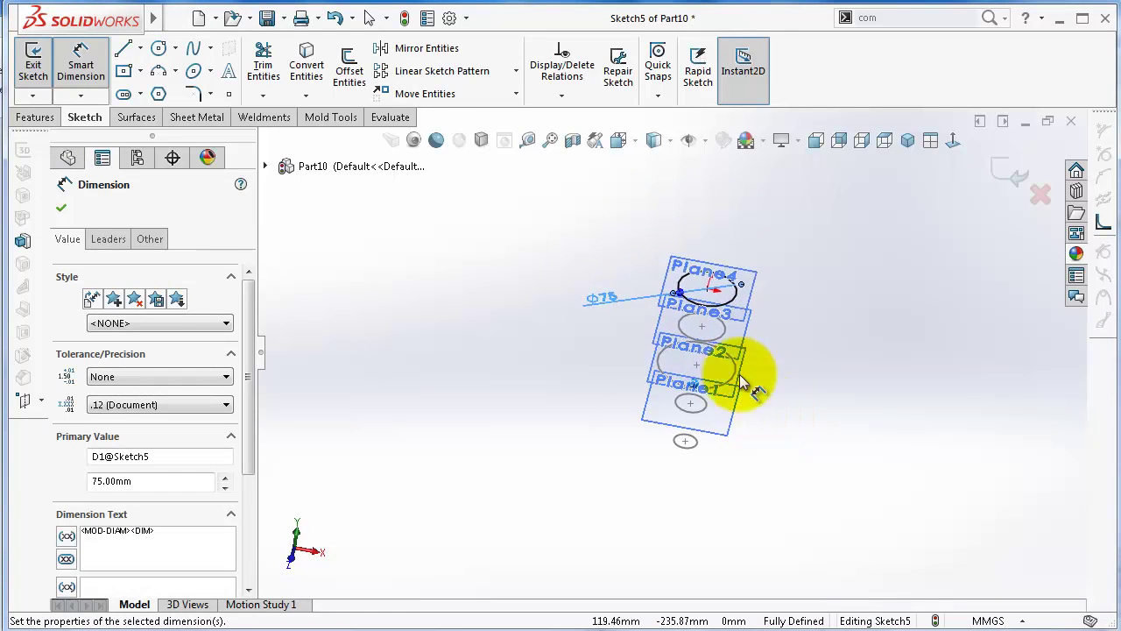
{"action": "middle_click_drag", "start_coordinate": [740, 381], "coordinate": [715, 321]}
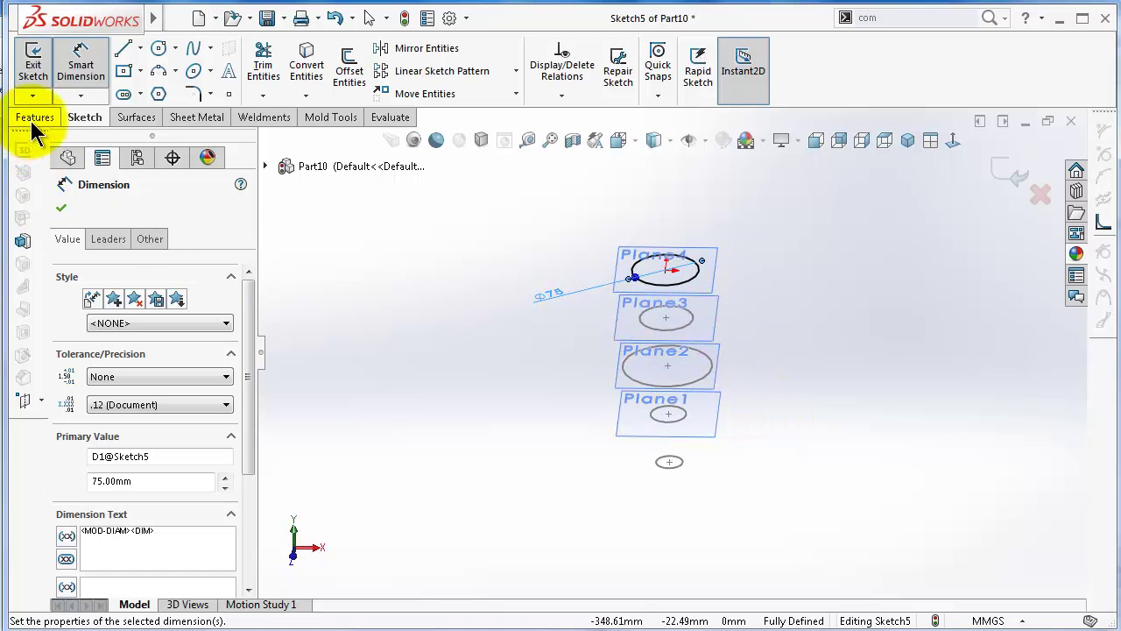
{"action": "left_click", "coordinate": [1013, 175]}
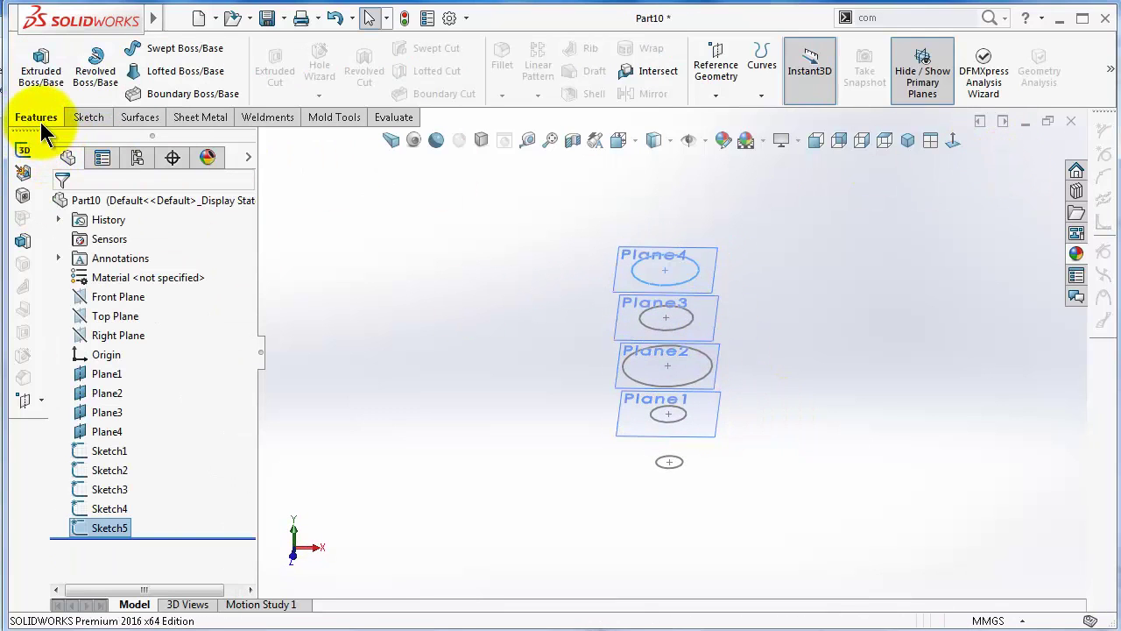
Set up a Boundary Boss/Base with the five circle sketches as Direction 1 profiles, in order from Plane4 down to the Top Plane
{"action": "left_click", "coordinate": [165, 92]}
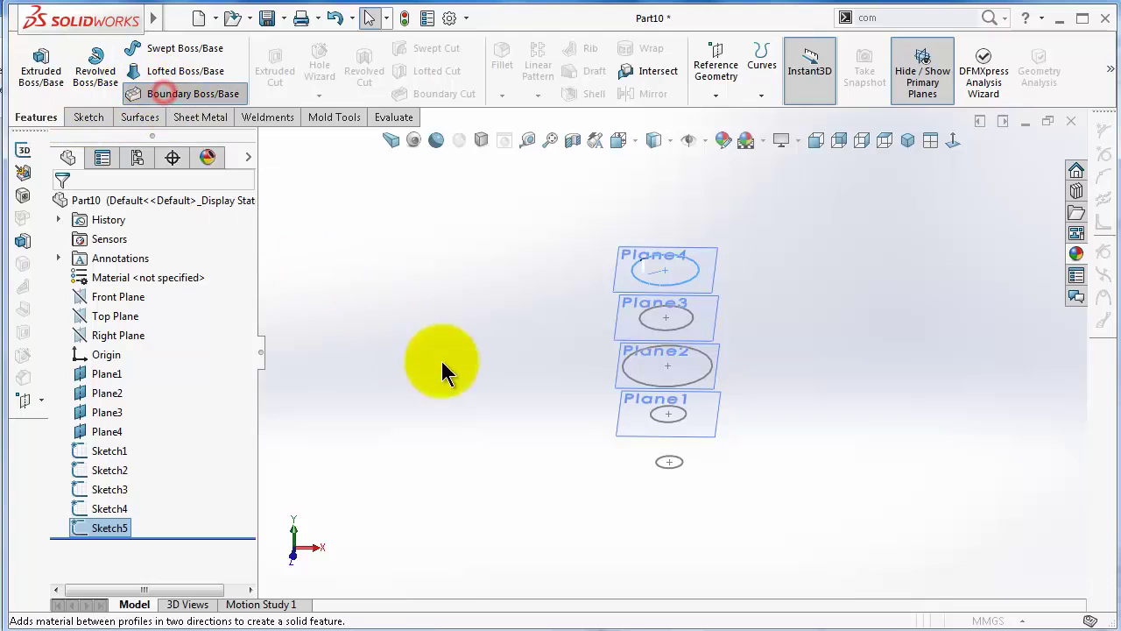
{"action": "left_click", "coordinate": [682, 329]}
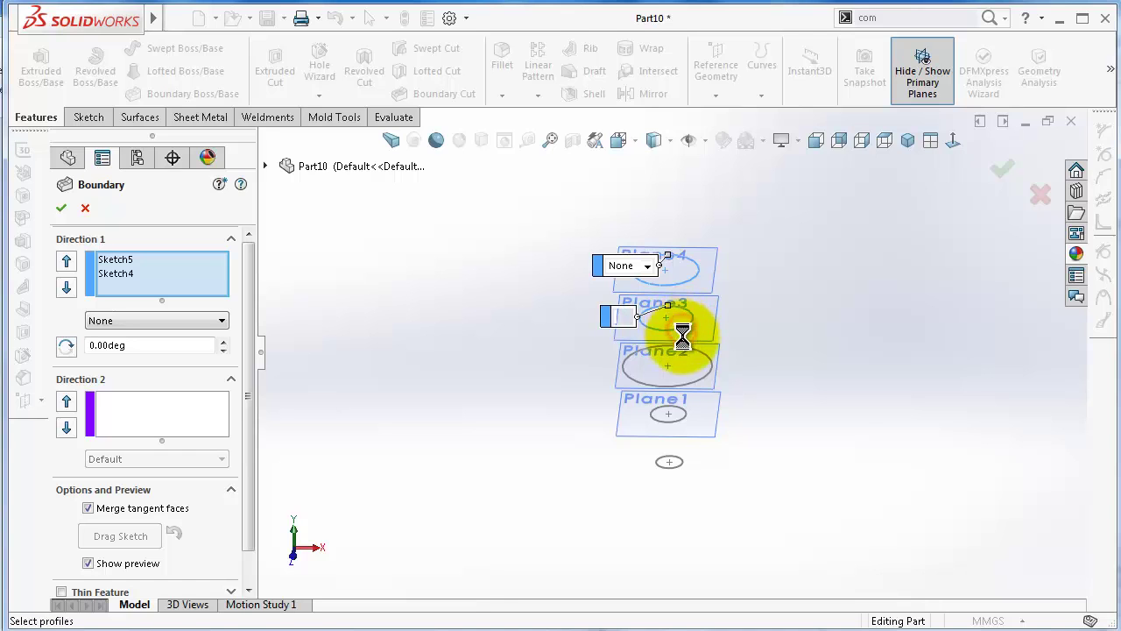
{"action": "left_click", "coordinate": [702, 379]}
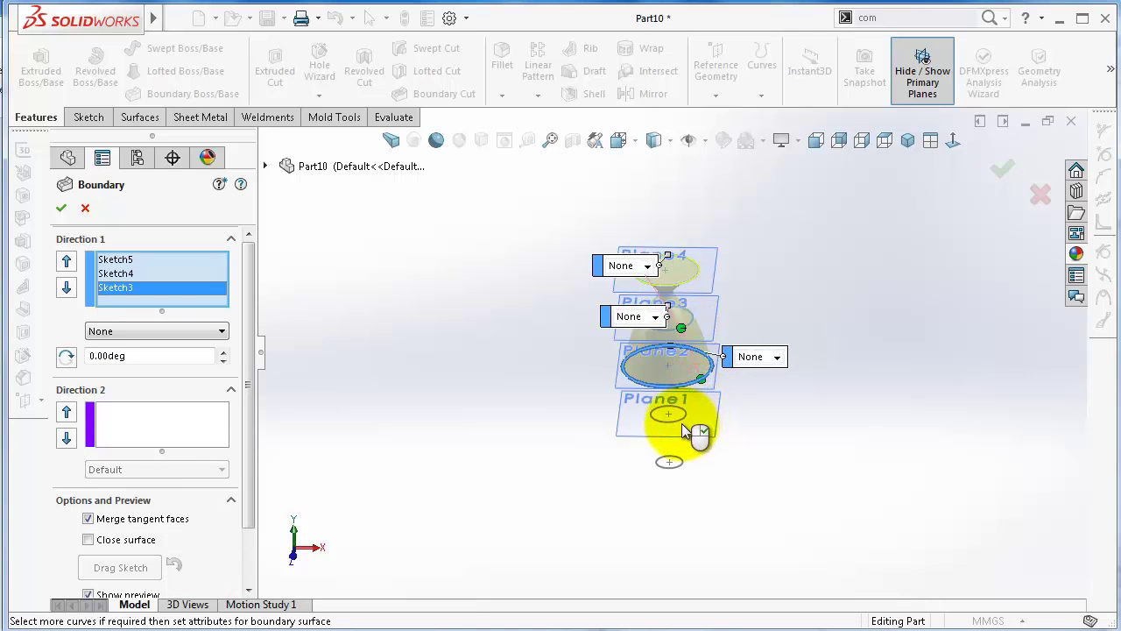
{"action": "left_click", "coordinate": [687, 419]}
{"action": "left_click", "coordinate": [679, 467]}
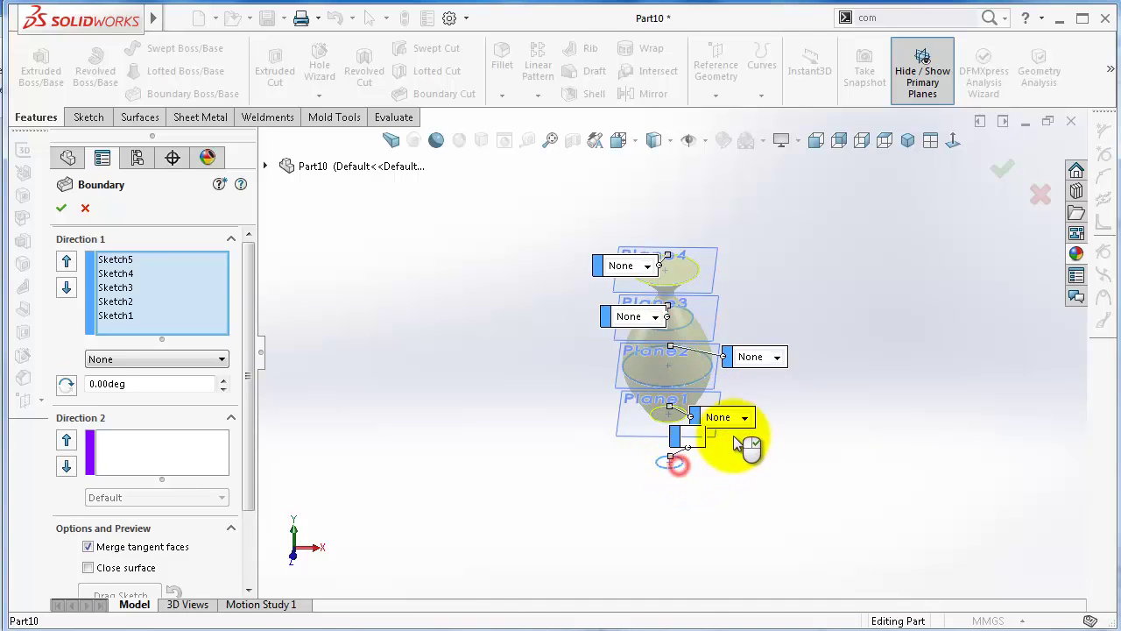
{"action": "scroll", "coordinate": [703, 383], "scroll_direction": "down", "scroll_amount": 1}
{"action": "scroll", "coordinate": [700, 306], "scroll_direction": "down", "scroll_amount": 4}
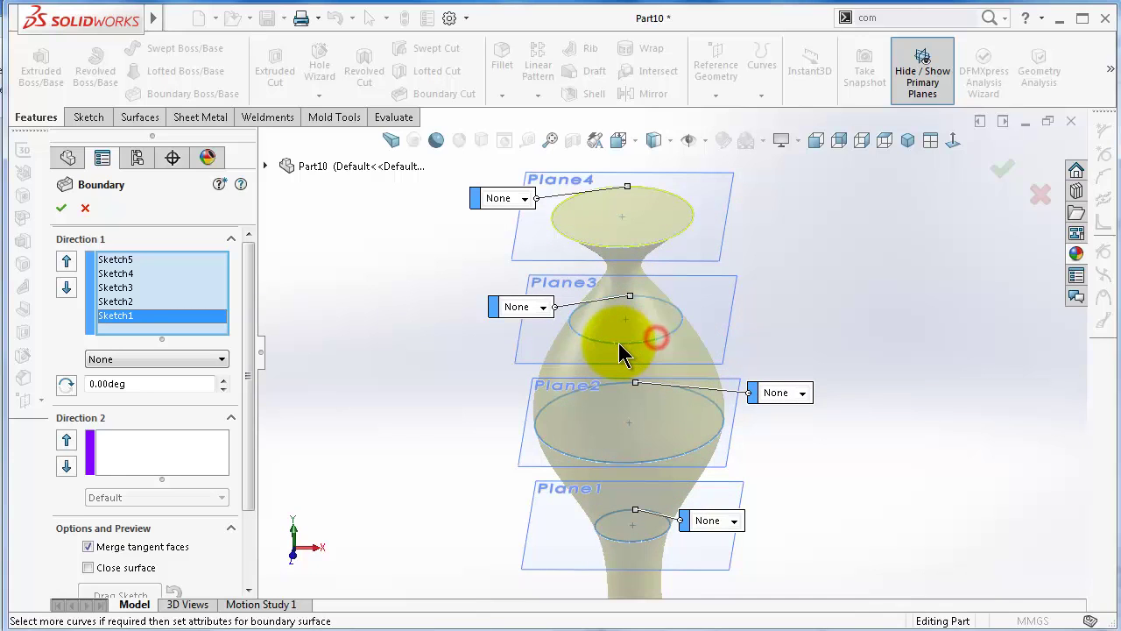
Shift the boundary connector point on the Plane3 circle to the front of the circle to smooth the vase's neck
{"action": "left_click_drag", "start_coordinate": [657, 339], "coordinate": [618, 343]}
{"action": "middle_click_drag", "start_coordinate": [808, 330], "coordinate": [800, 335]}
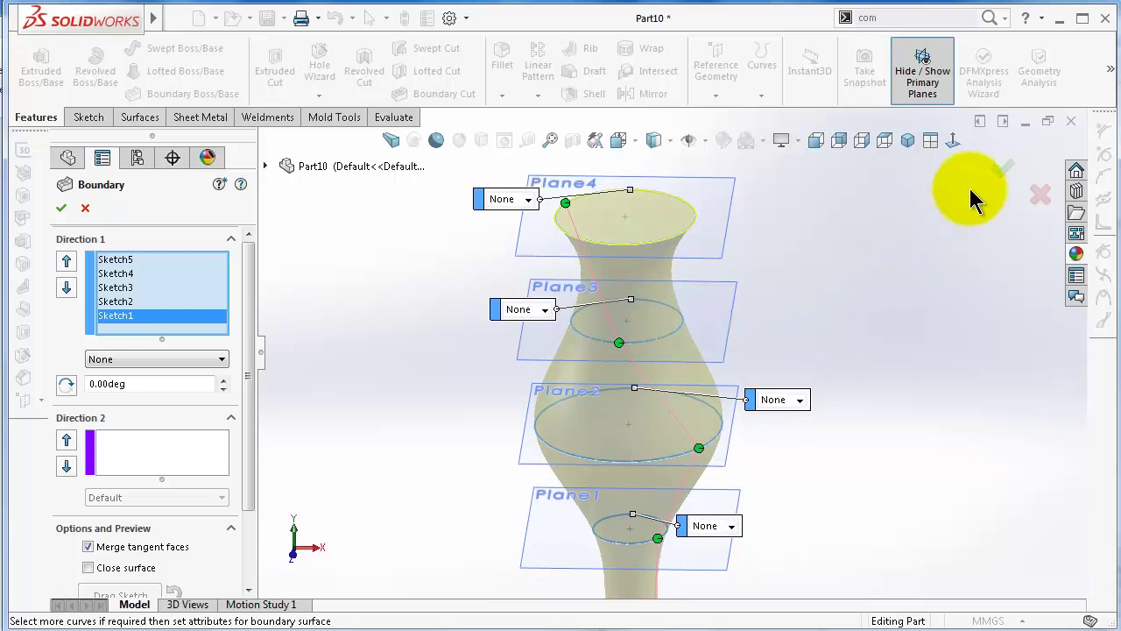
{"action": "middle_click_drag", "start_coordinate": [972, 190], "coordinate": [960, 221]}
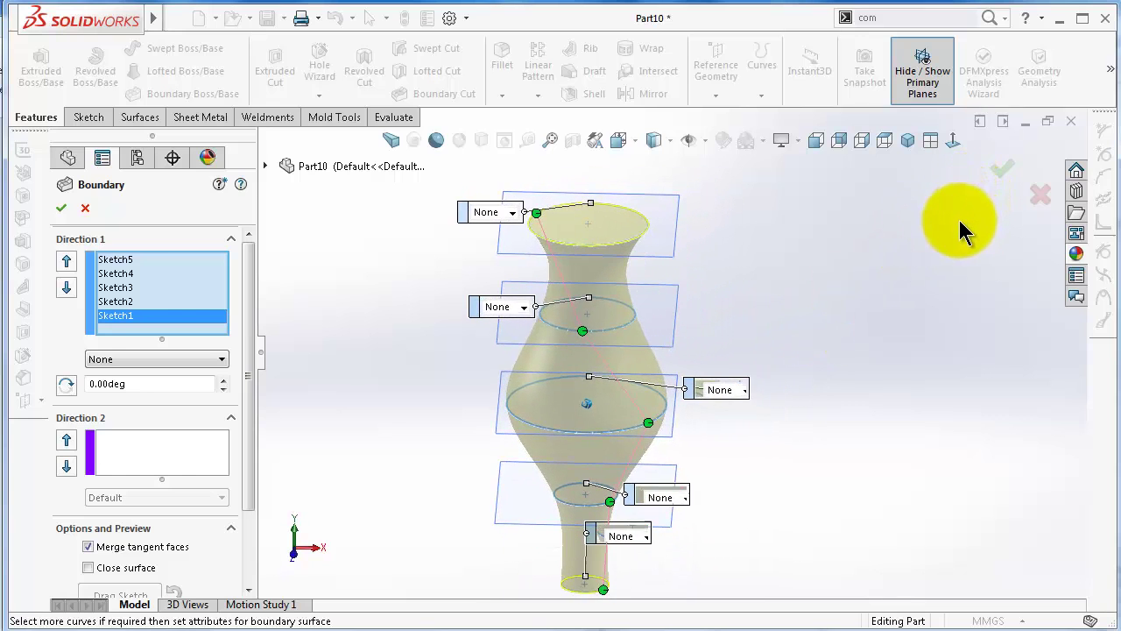
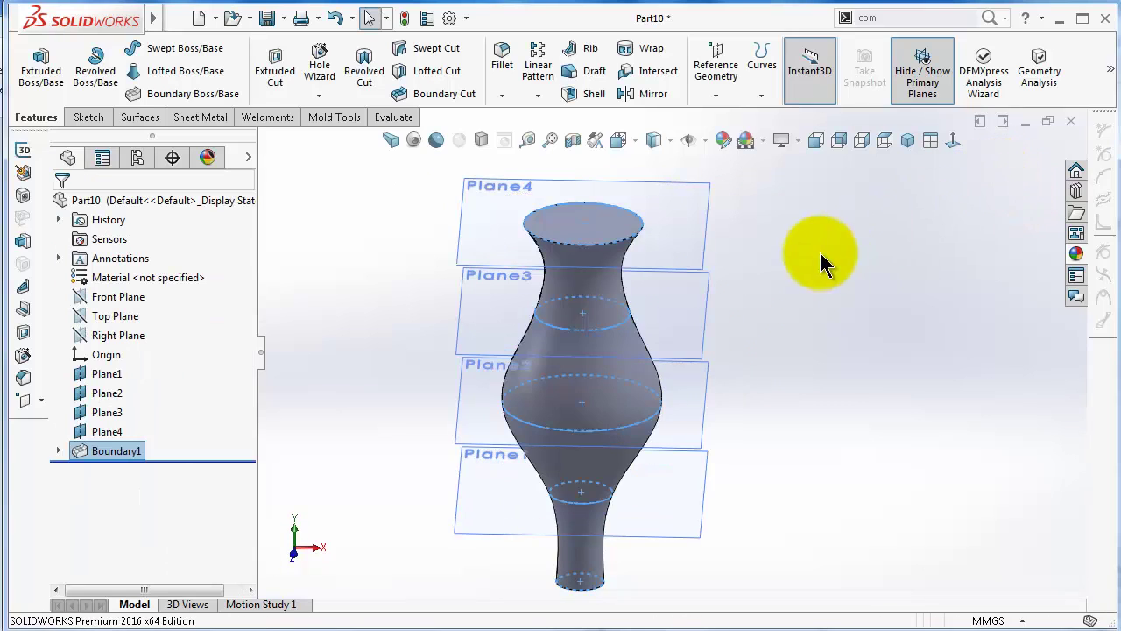
Hide the four offset planes around the vase: Plane4, Plane3, Plane2 and Plane1
{"action": "left_click", "coordinate": [470, 282]}
{"action": "middle_click_drag", "start_coordinate": [464, 283], "coordinate": [494, 242]}
{"action": "left_click", "coordinate": [414, 295]}
{"action": "left_click", "coordinate": [494, 244]}
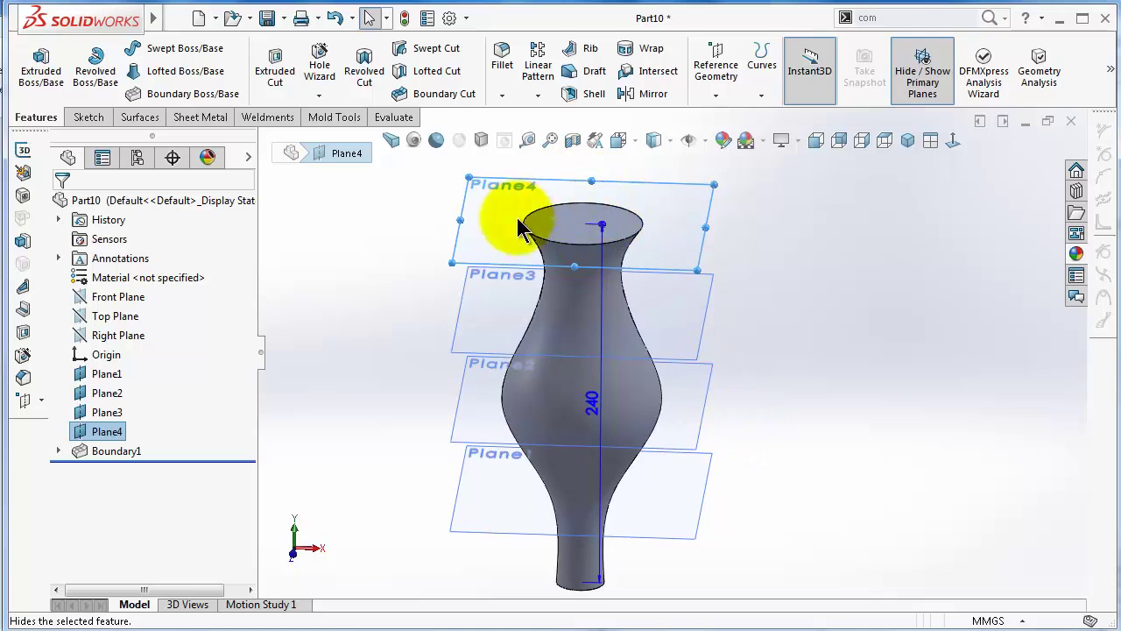
{"action": "middle_click_drag", "start_coordinate": [581, 255], "coordinate": [602, 242]}
{"action": "middle_click_drag", "start_coordinate": [632, 353], "coordinate": [526, 447]}
{"action": "left_click", "coordinate": [473, 216]}
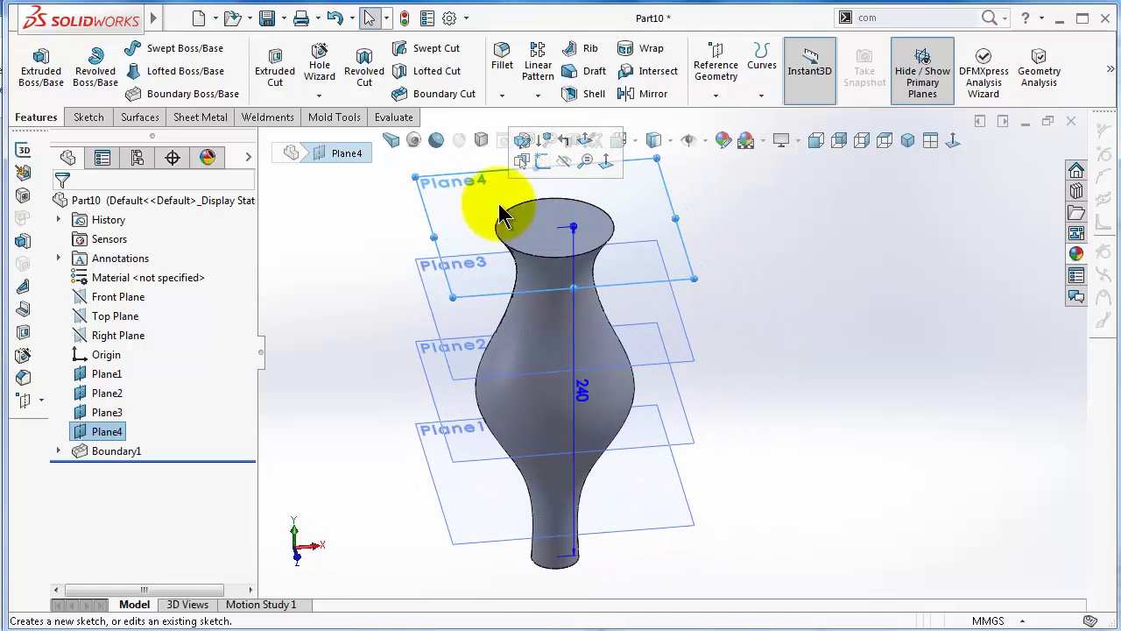
{"action": "left_click", "coordinate": [557, 169]}
{"action": "left_click", "coordinate": [452, 263]}
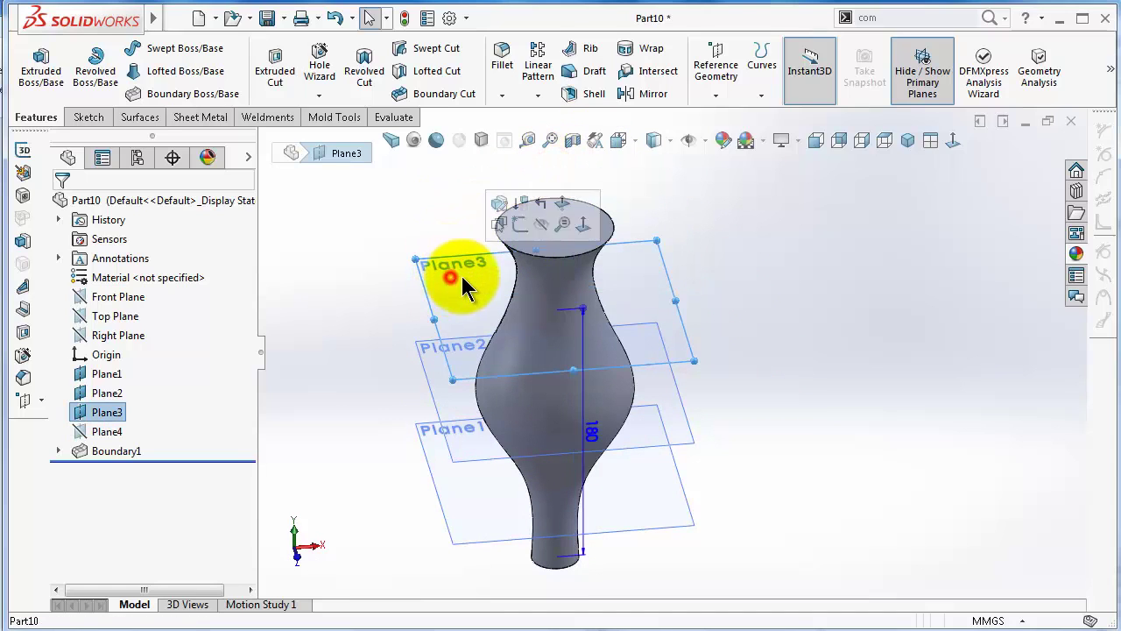
{"action": "left_click", "coordinate": [534, 220]}
{"action": "left_click", "coordinate": [455, 351]}
{"action": "left_click", "coordinate": [543, 302]}
{"action": "left_click", "coordinate": [445, 451]}
{"action": "left_click", "coordinate": [541, 392]}
Run a Parting Line Analysis with the Top Plane as pull direction, examine the vase's parting lines, and turn the analysis off
{"action": "middle_click_drag", "start_coordinate": [608, 388], "coordinate": [307, 127]}
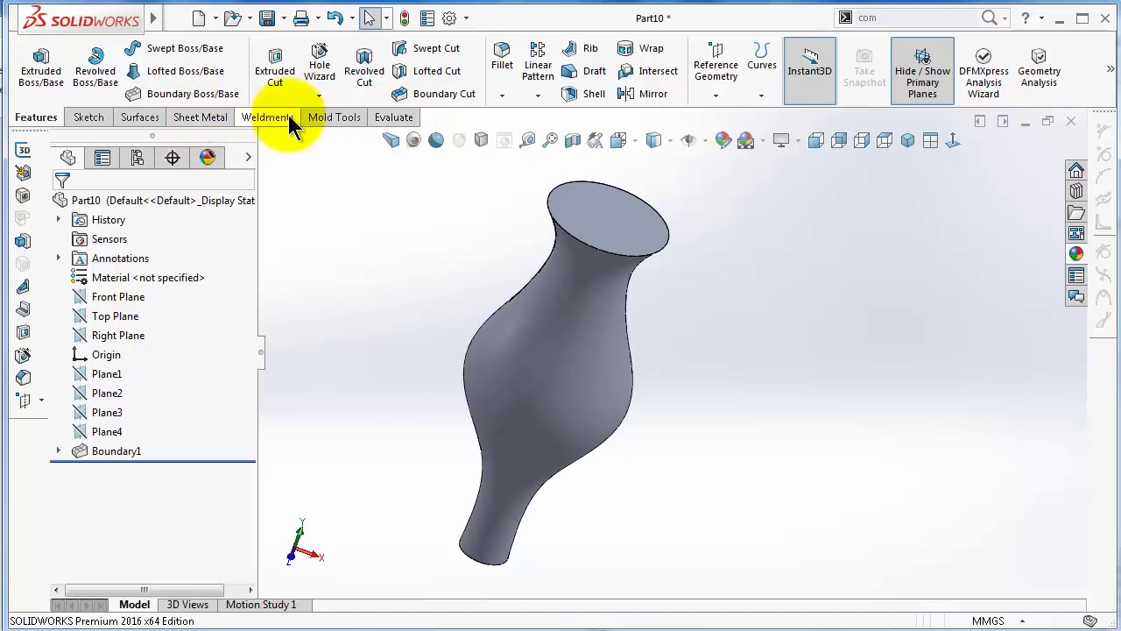
{"action": "left_click", "coordinate": [329, 120]}
{"action": "left_click", "coordinate": [275, 92]}
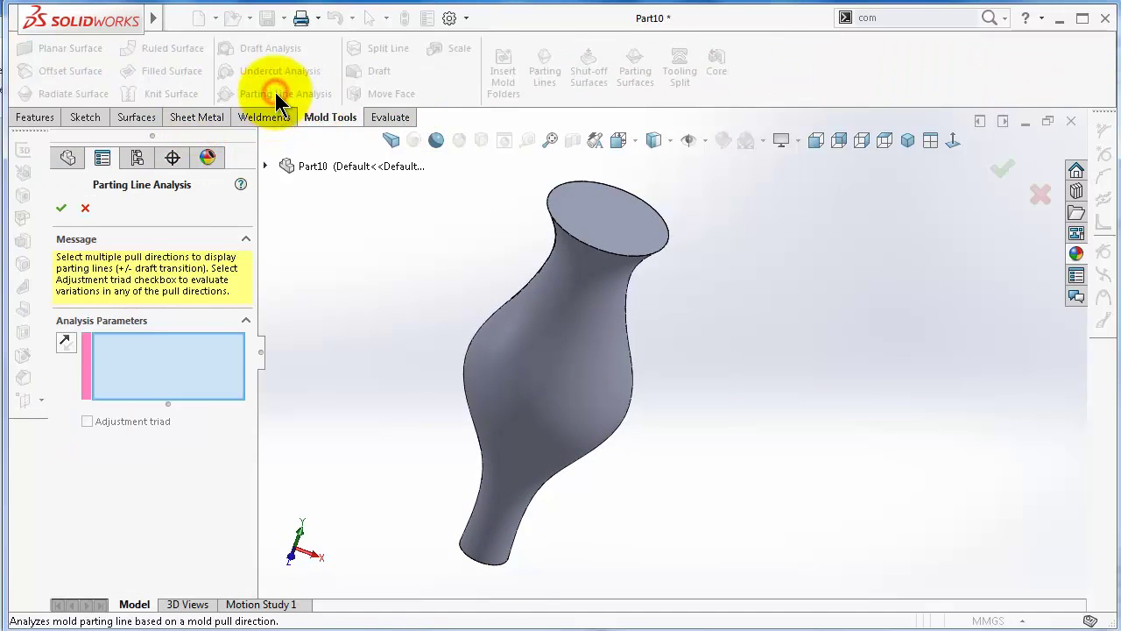
{"action": "left_click", "coordinate": [265, 165]}
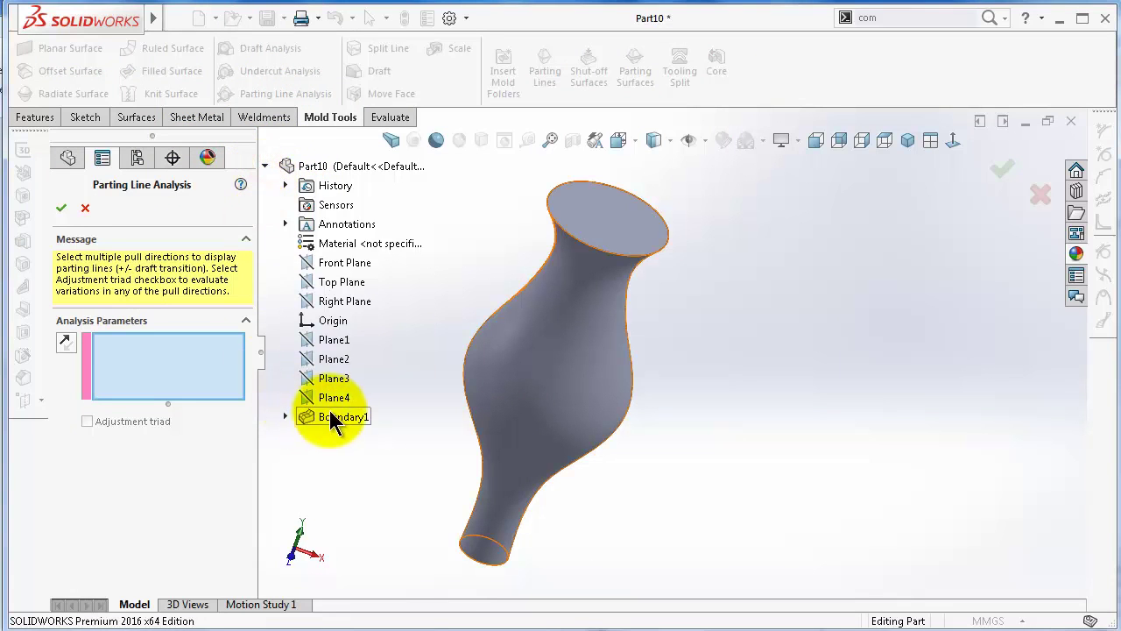
{"action": "left_click", "coordinate": [341, 289]}
{"action": "middle_click_drag", "start_coordinate": [534, 411], "coordinate": [611, 490]}
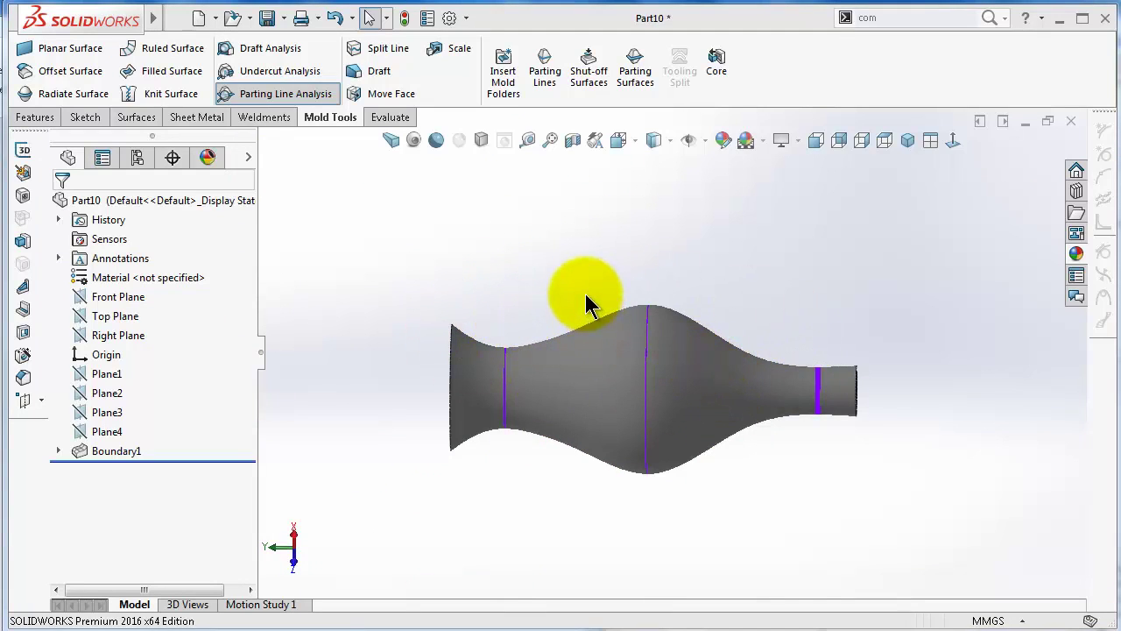
{"action": "scroll", "coordinate": [586, 298], "scroll_direction": "down", "scroll_amount": 3}
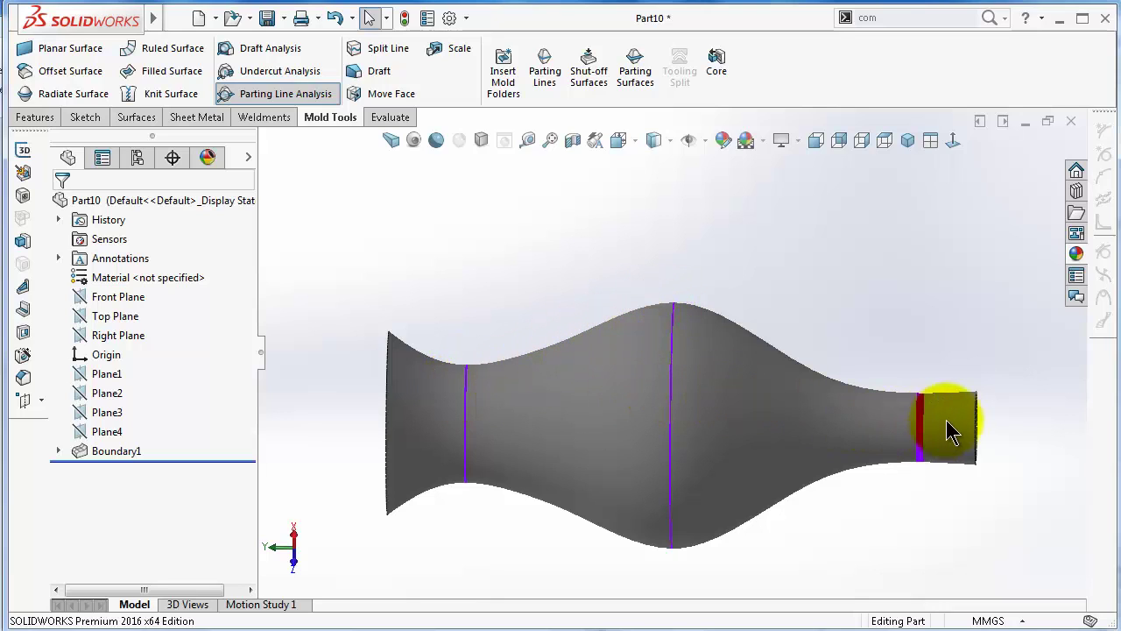
{"action": "mouse_move", "coordinate": [868, 361]}
{"action": "middle_mouse_down"}
{"action": "mouse_move", "coordinate": [833, 351]}
{"action": "mouse_move", "coordinate": [718, 394]}
{"action": "middle_mouse_up"}
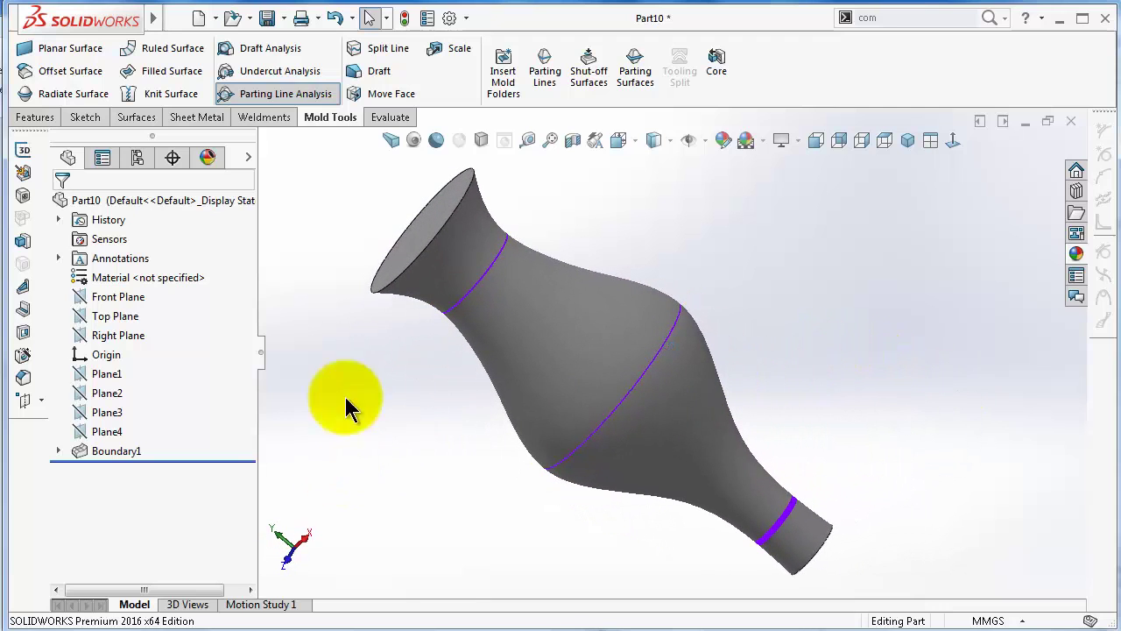
{"action": "left_click", "coordinate": [280, 95]}
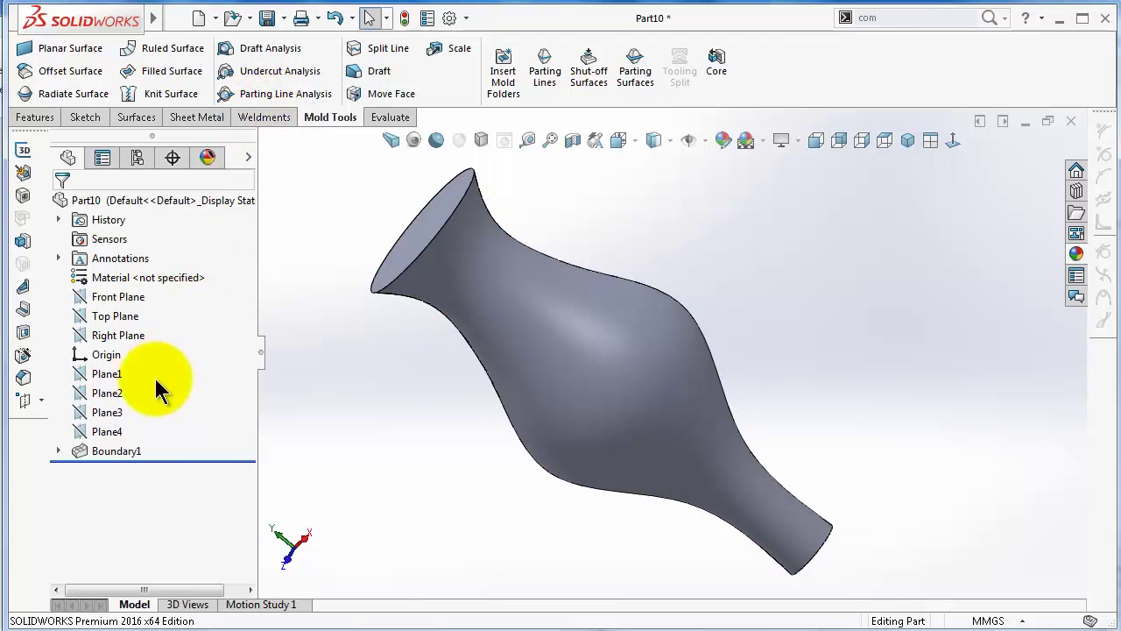
Run a Parting Line Analysis using the Right Plane as pull direction, inspect the lengthwise parting line, and turn it off
{"action": "left_click", "coordinate": [254, 99]}
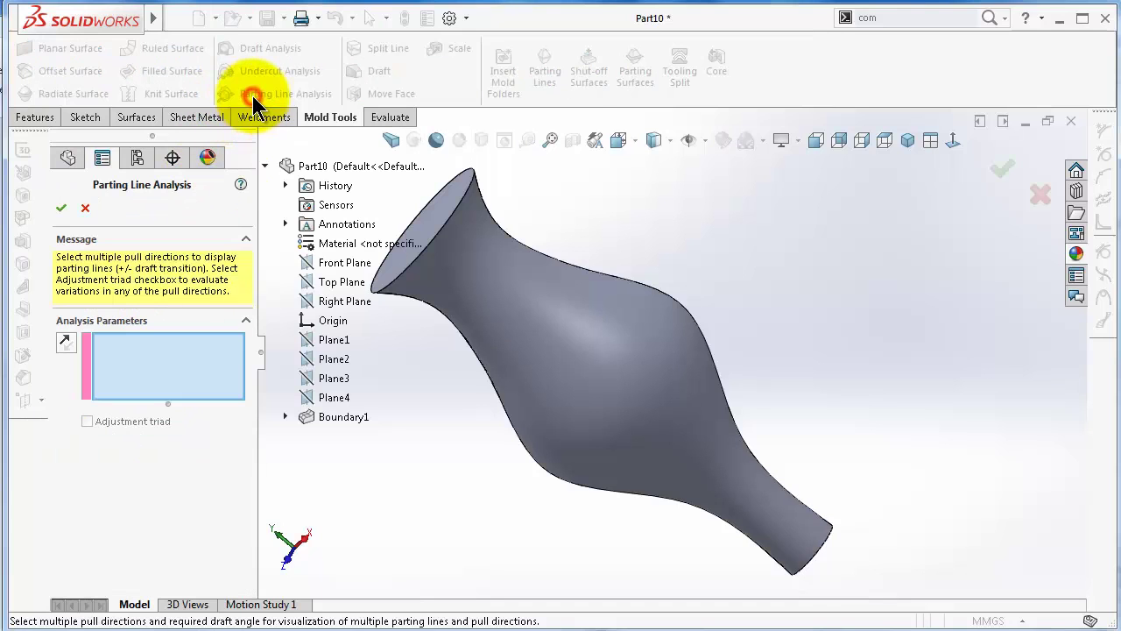
{"action": "left_click", "coordinate": [336, 303]}
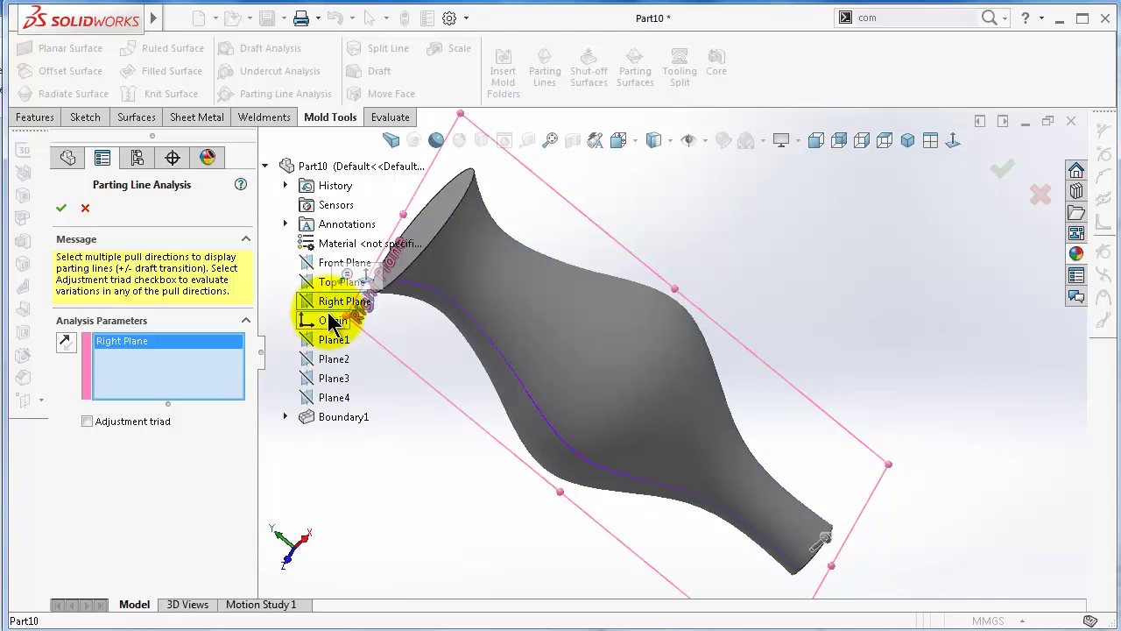
{"action": "left_click", "coordinate": [1002, 168]}
{"action": "middle_click_drag", "start_coordinate": [974, 191], "coordinate": [753, 459]}
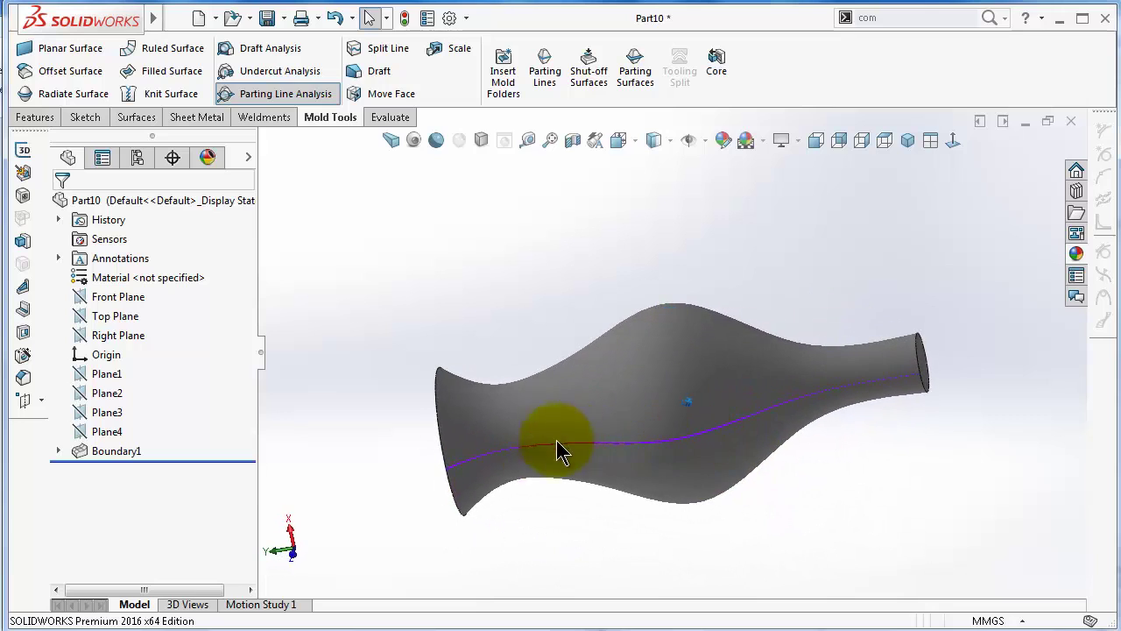
{"action": "middle_click_drag", "start_coordinate": [557, 441], "coordinate": [502, 451]}
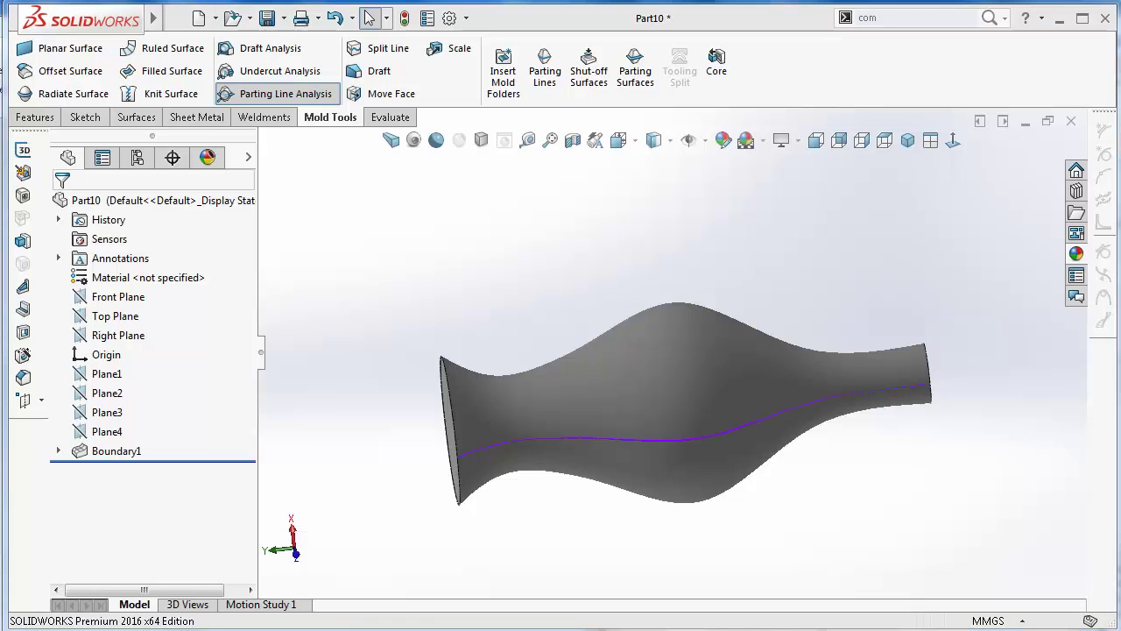
{"action": "left_click", "coordinate": [248, 96]}
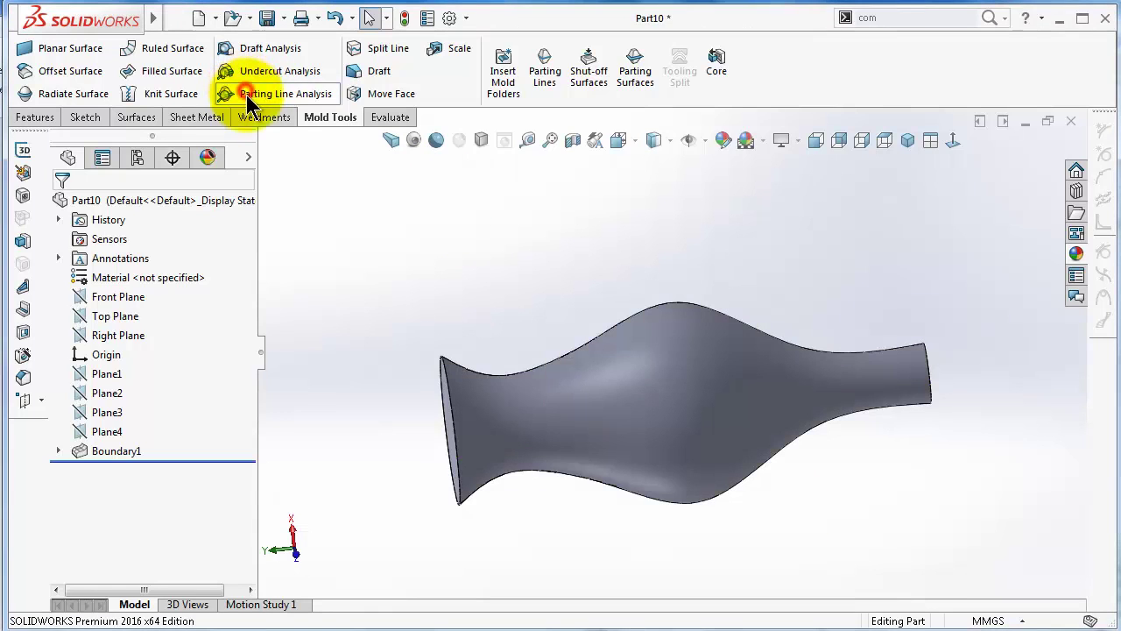
Apply the blue high gloss plastic appearance to the vase's curved outer face
{"action": "left_click", "coordinate": [657, 357]}
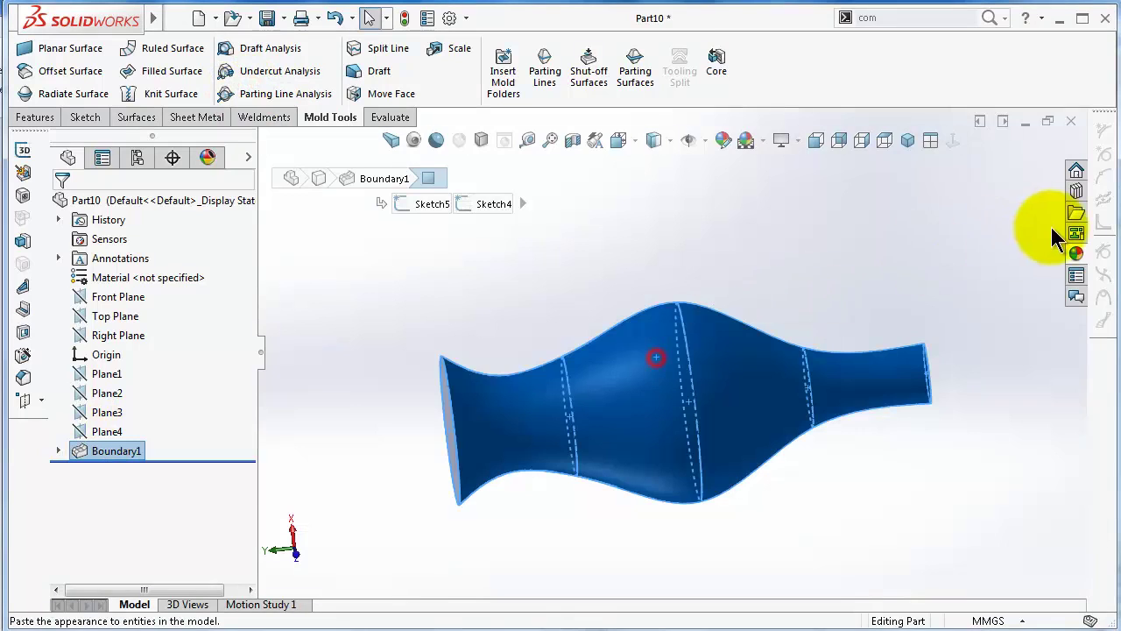
{"action": "left_click", "coordinate": [1076, 256]}
{"action": "scroll", "coordinate": [906, 516], "scroll_direction": "down", "scroll_amount": 3}
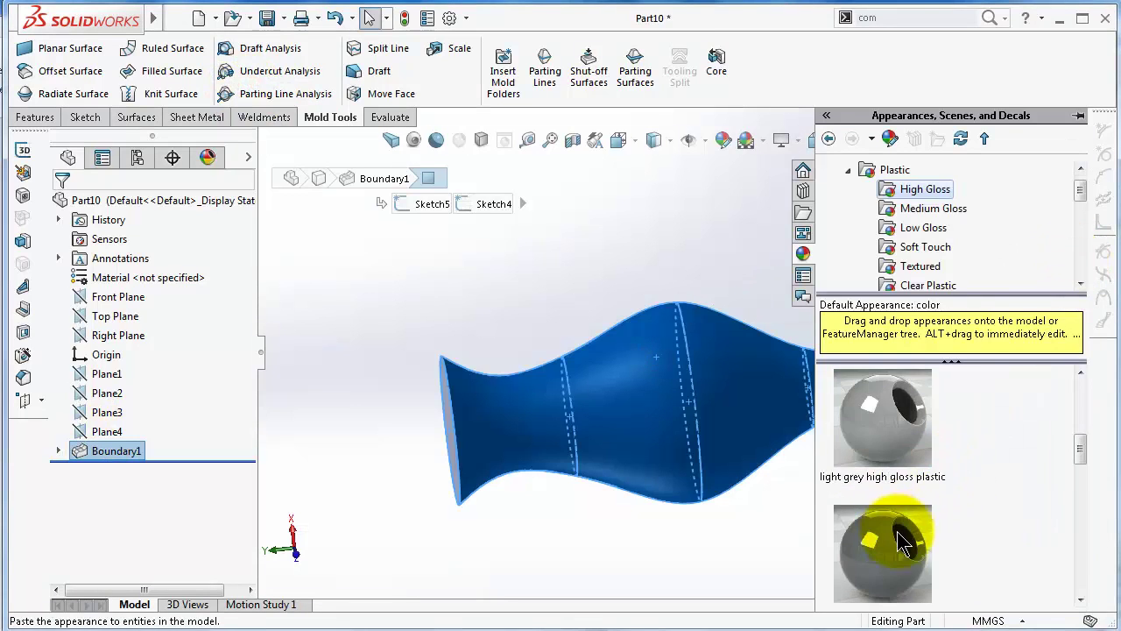
{"action": "scroll", "coordinate": [895, 540], "scroll_direction": "down", "scroll_amount": 2}
{"action": "double_click", "coordinate": [891, 538]}
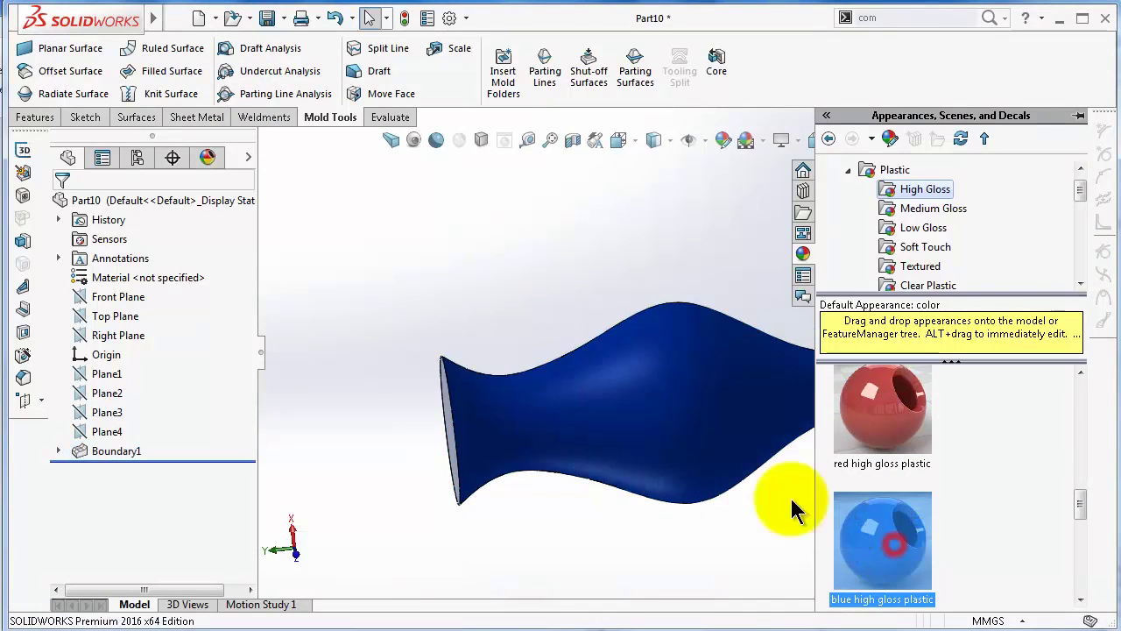
{"action": "left_click", "coordinate": [547, 258]}
{"action": "middle_click_drag", "start_coordinate": [621, 344], "coordinate": [836, 494]}
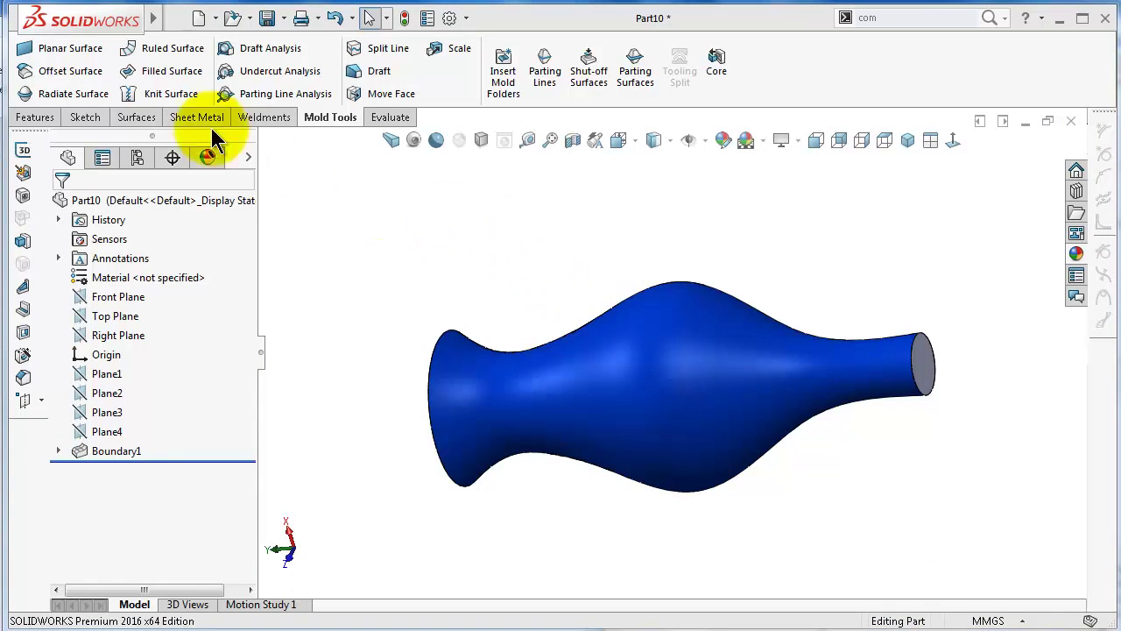
Check the recoloured vase with a Parting Line Analysis along the Right Plane direction, then switch the analysis off
{"action": "left_click", "coordinate": [278, 94]}
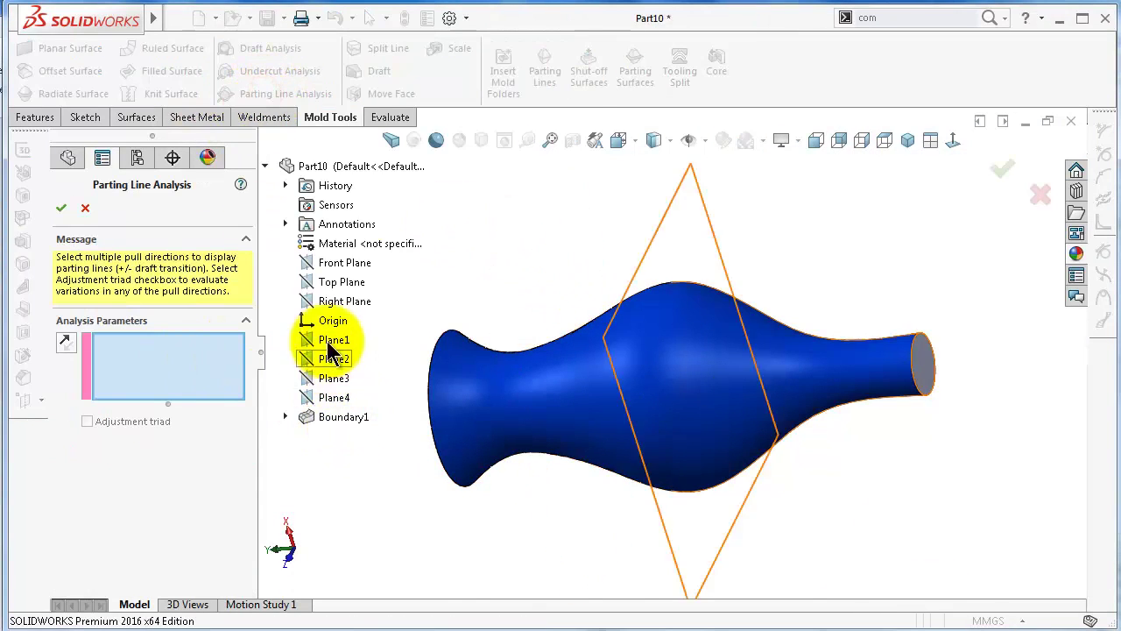
{"action": "left_click", "coordinate": [342, 301]}
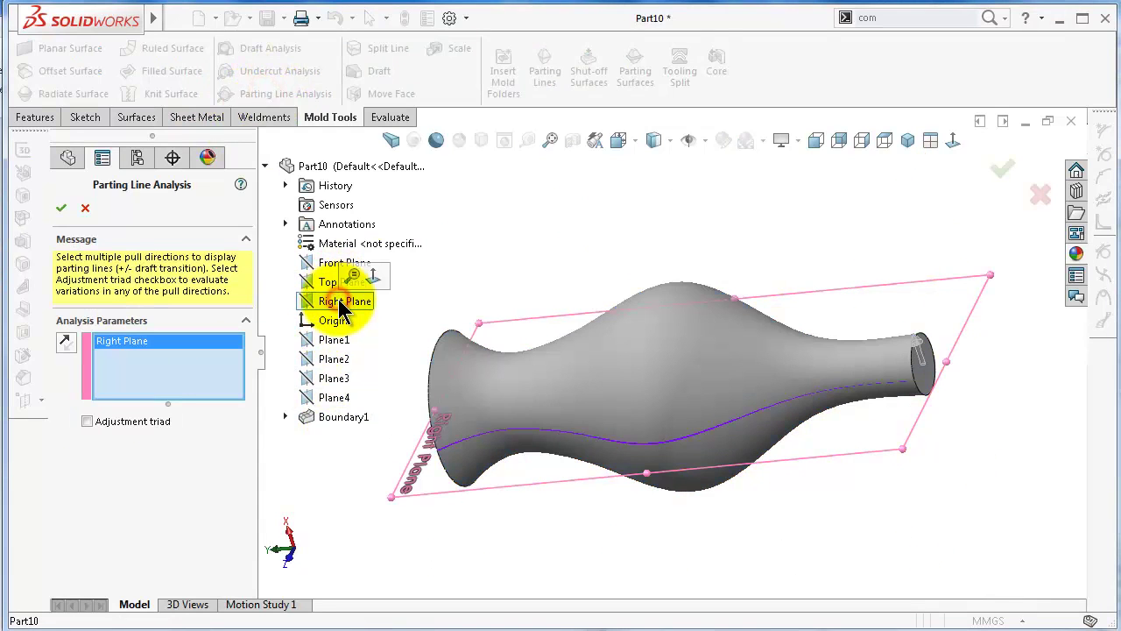
{"action": "left_click", "coordinate": [1038, 195]}
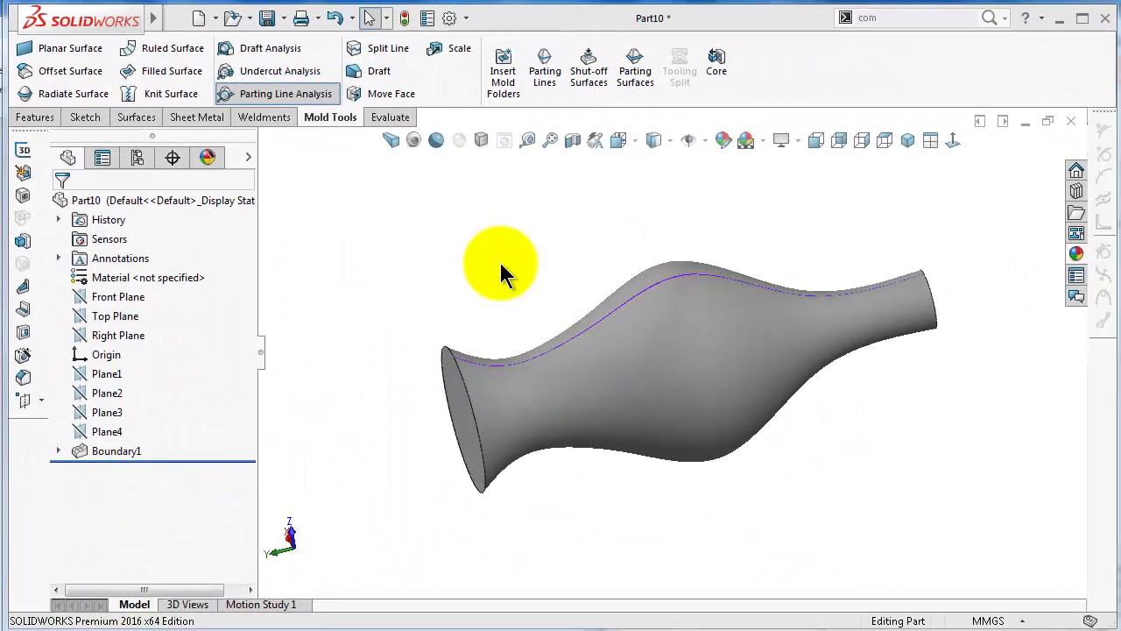
{"action": "left_click", "coordinate": [293, 96]}
{"action": "middle_click_drag", "start_coordinate": [583, 292], "coordinate": [659, 334]}
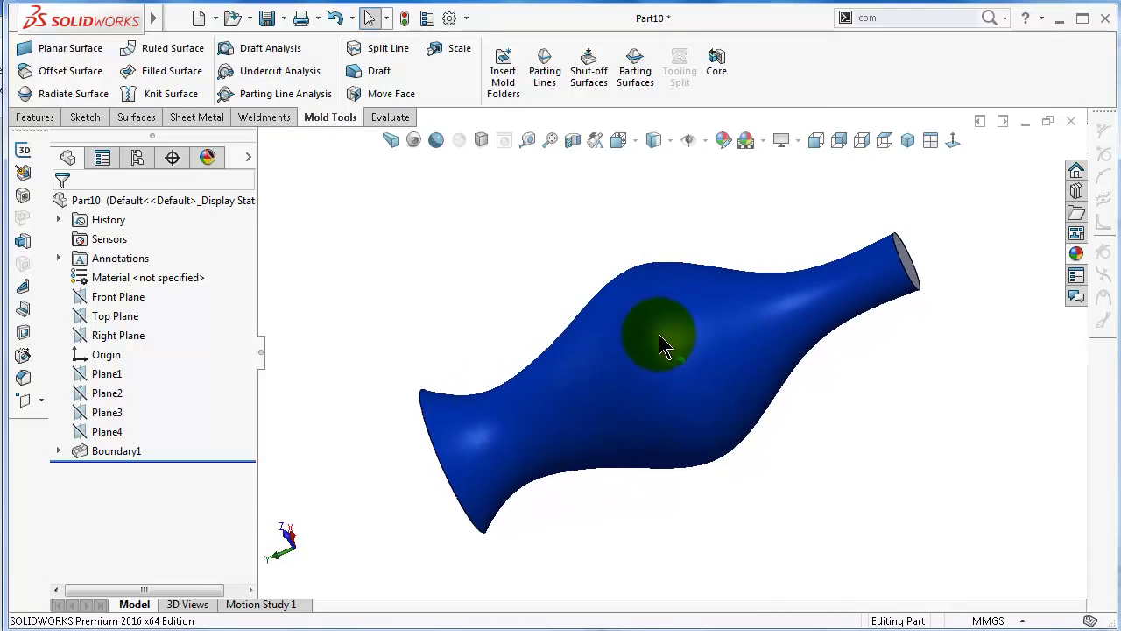
Rerun the Parting Line Analysis with the Right Plane as pull direction and leave its parting line displayed on the vase
{"action": "left_click", "coordinate": [270, 96]}
{"action": "mouse_move", "coordinate": [771, 359]}
{"action": "middle_mouse_down"}
{"action": "mouse_move", "coordinate": [780, 363]}
{"action": "mouse_move", "coordinate": [750, 345]}
{"action": "mouse_move", "coordinate": [762, 342]}
{"action": "middle_mouse_up"}
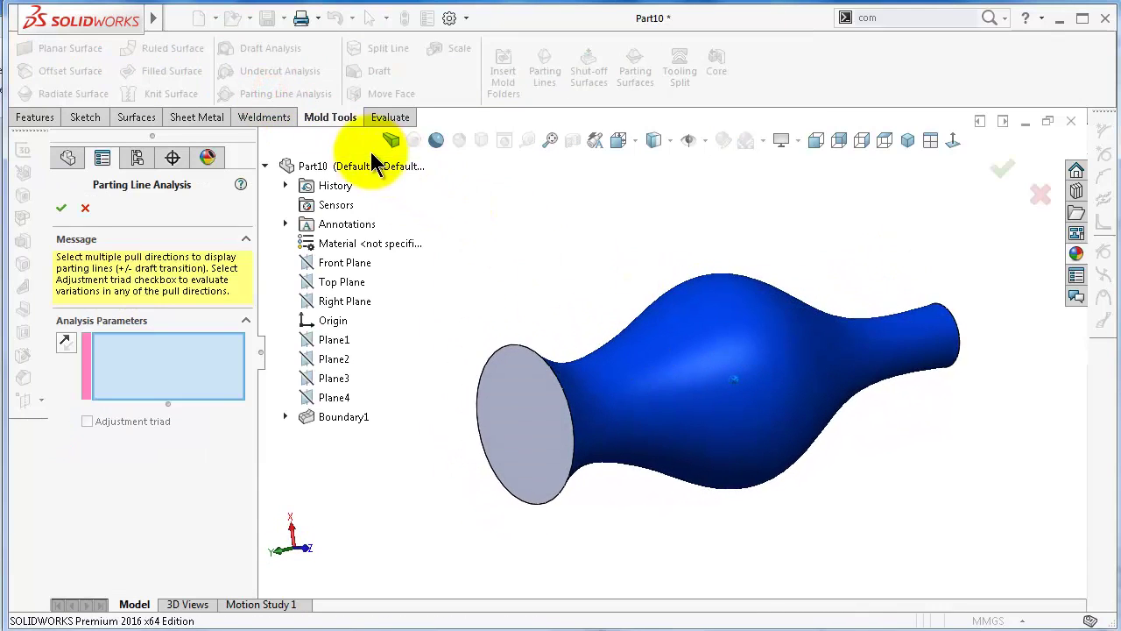
{"action": "left_click", "coordinate": [342, 301]}
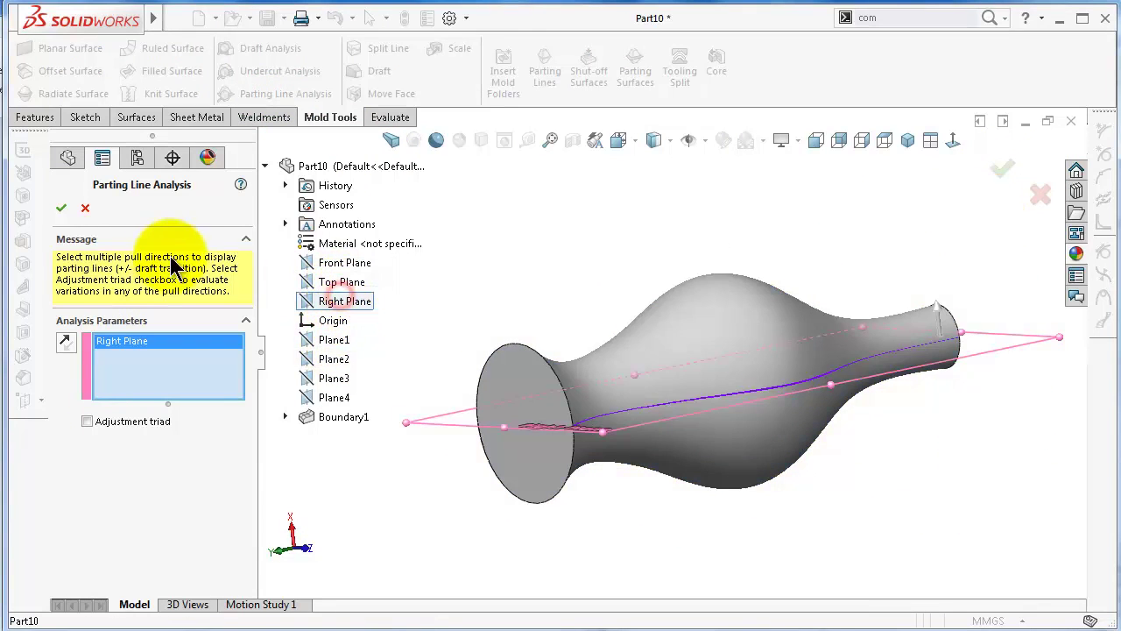
{"action": "left_click", "coordinate": [63, 209]}
{"action": "mouse_move", "coordinate": [794, 382]}
{"action": "middle_mouse_down"}
{"action": "mouse_move", "coordinate": [780, 383]}
{"action": "mouse_move", "coordinate": [815, 384]}
{"action": "middle_mouse_up"}
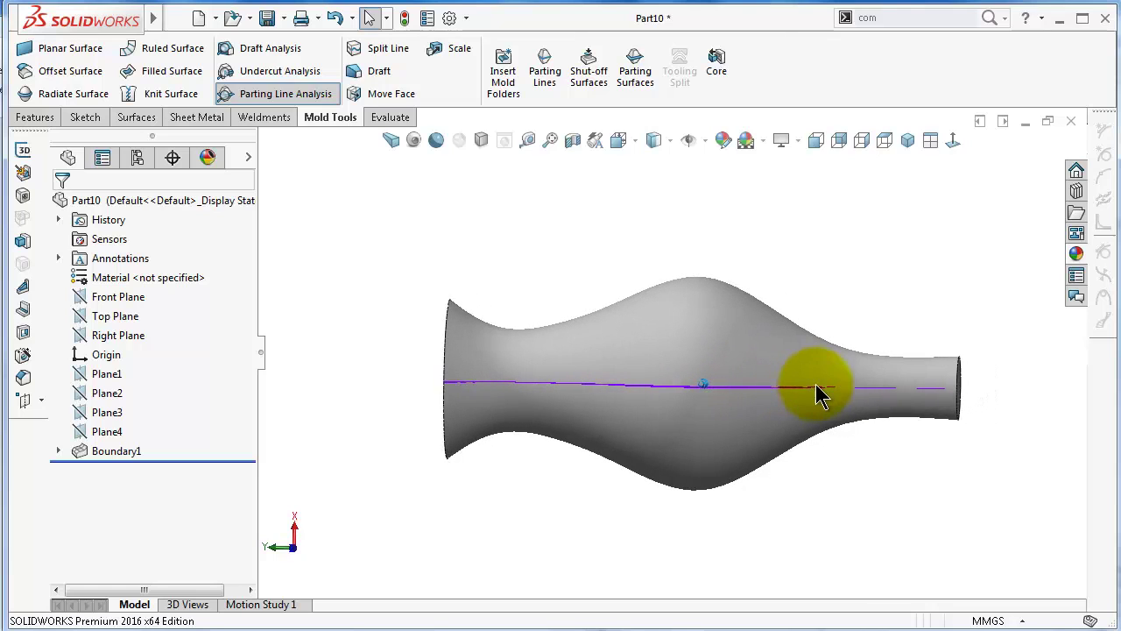
Sketch a vertical line on the Front Plane from the midpoint of the vase's rim down to the origin and finish the sketch
{"action": "left_click", "coordinate": [120, 299]}
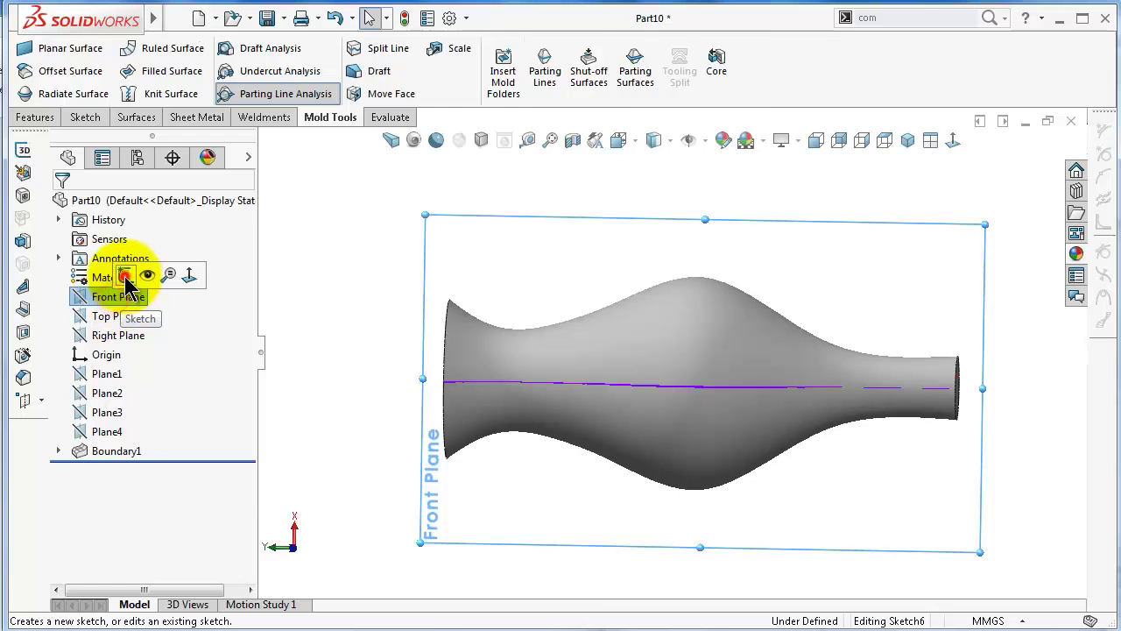
{"action": "left_click", "coordinate": [126, 277]}
{"action": "left_click", "coordinate": [956, 140]}
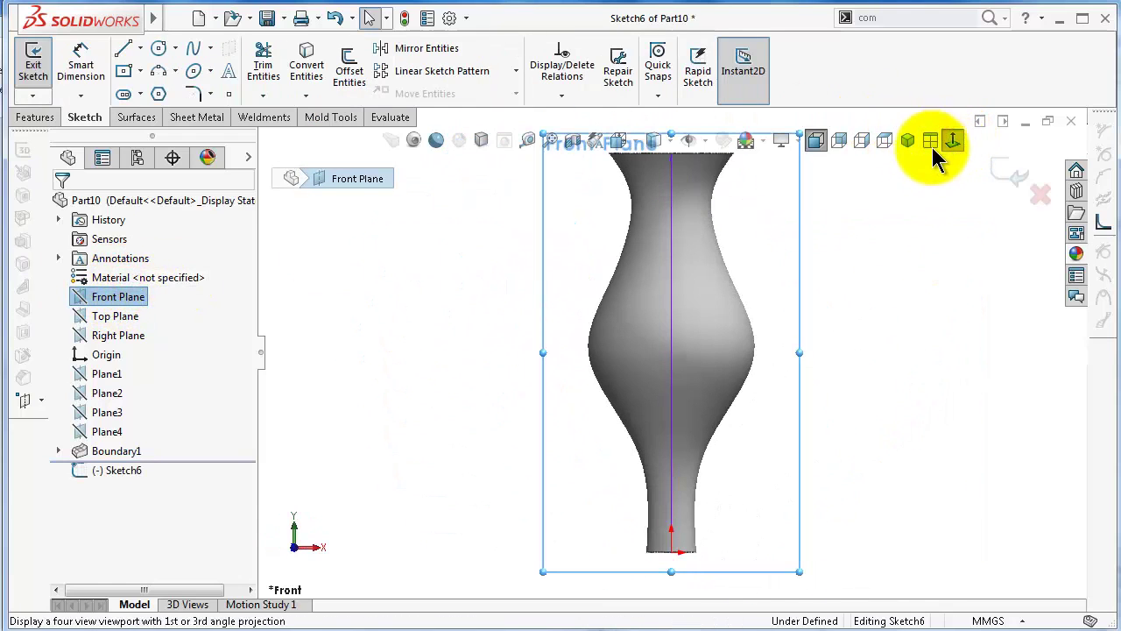
{"action": "left_click", "coordinate": [124, 53]}
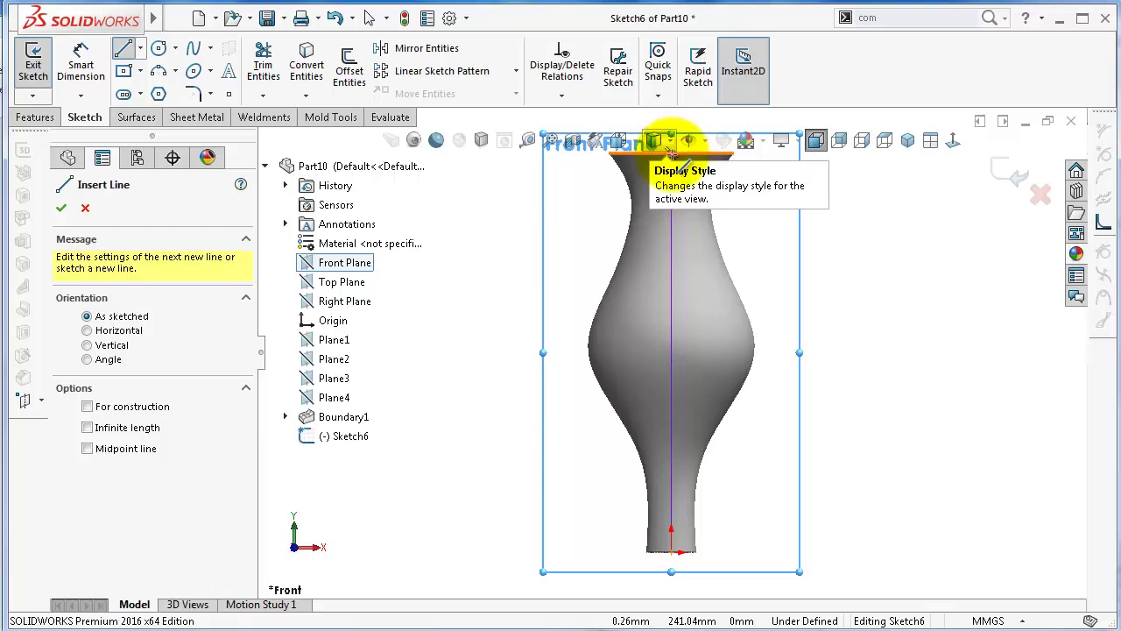
{"action": "scroll", "coordinate": [699, 183], "scroll_direction": "up", "scroll_amount": 2}
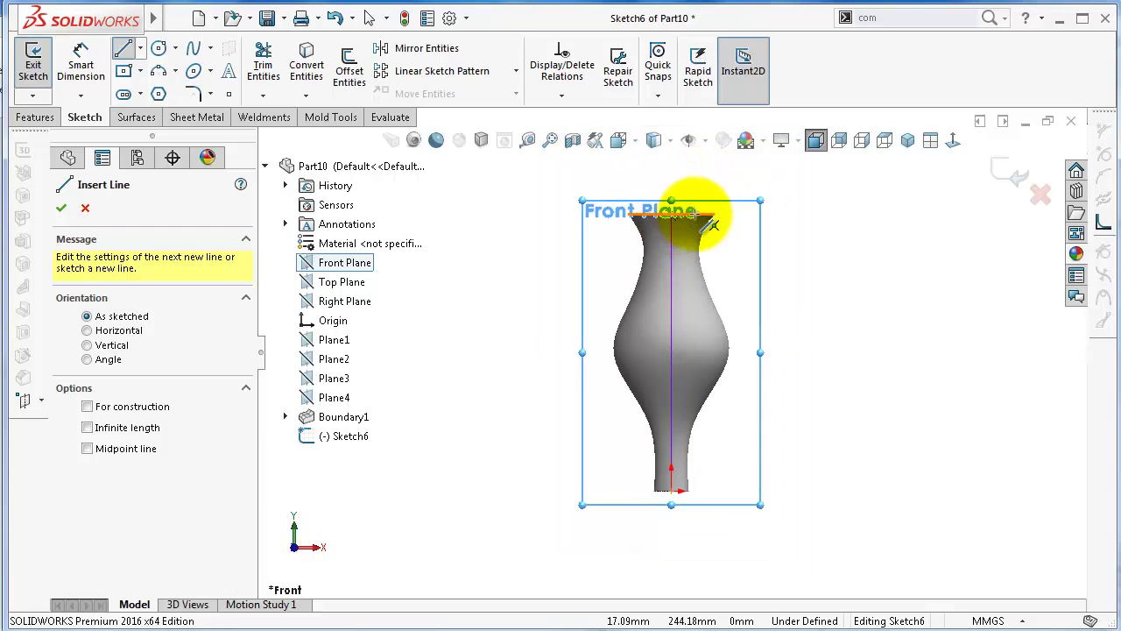
{"action": "scroll", "coordinate": [694, 212], "scroll_direction": "down", "scroll_amount": 5}
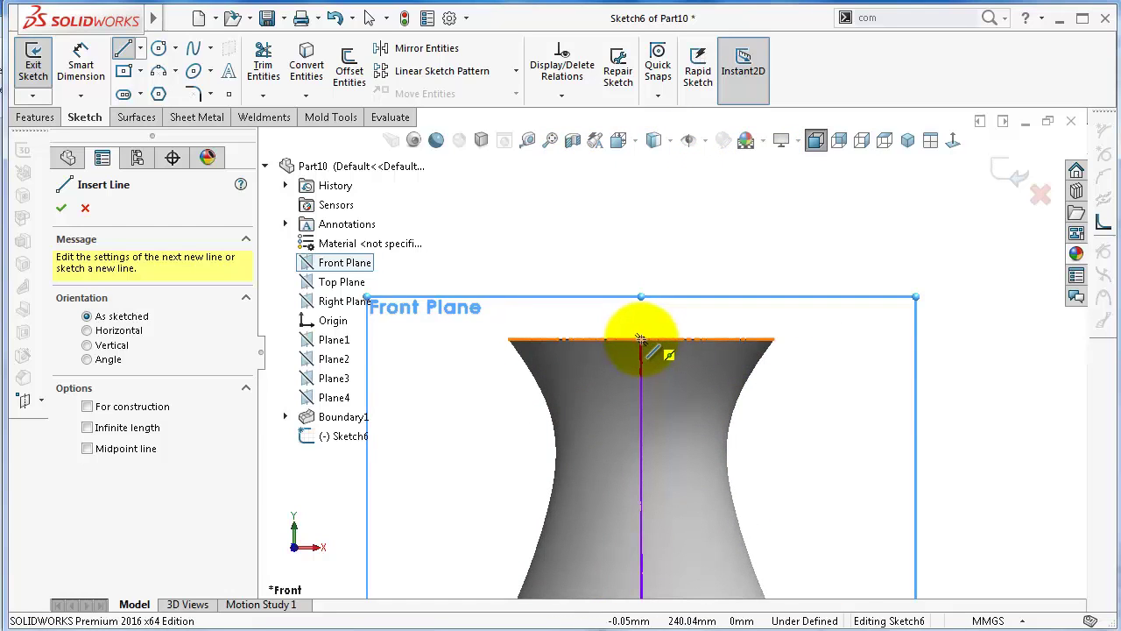
{"action": "left_click", "coordinate": [641, 339]}
{"action": "scroll", "coordinate": [666, 411], "scroll_direction": "up", "scroll_amount": 5}
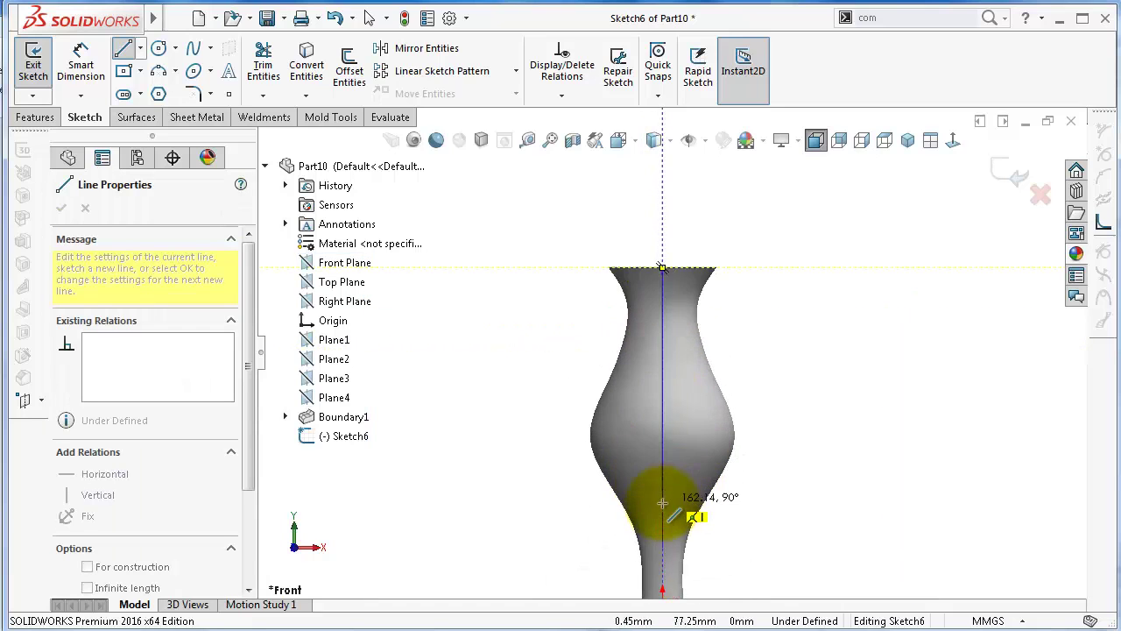
{"action": "scroll", "coordinate": [664, 506], "scroll_direction": "down", "scroll_amount": 2}
{"action": "left_click", "coordinate": [669, 523]}
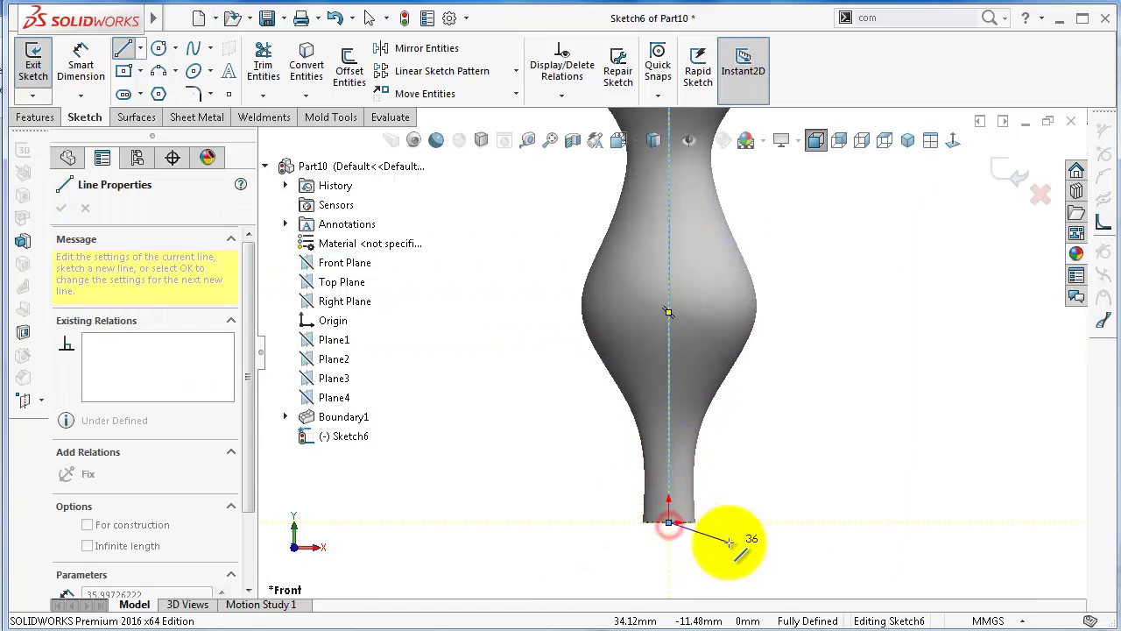
{"action": "double_click", "coordinate": [731, 545]}
{"action": "left_click", "coordinate": [1008, 172]}
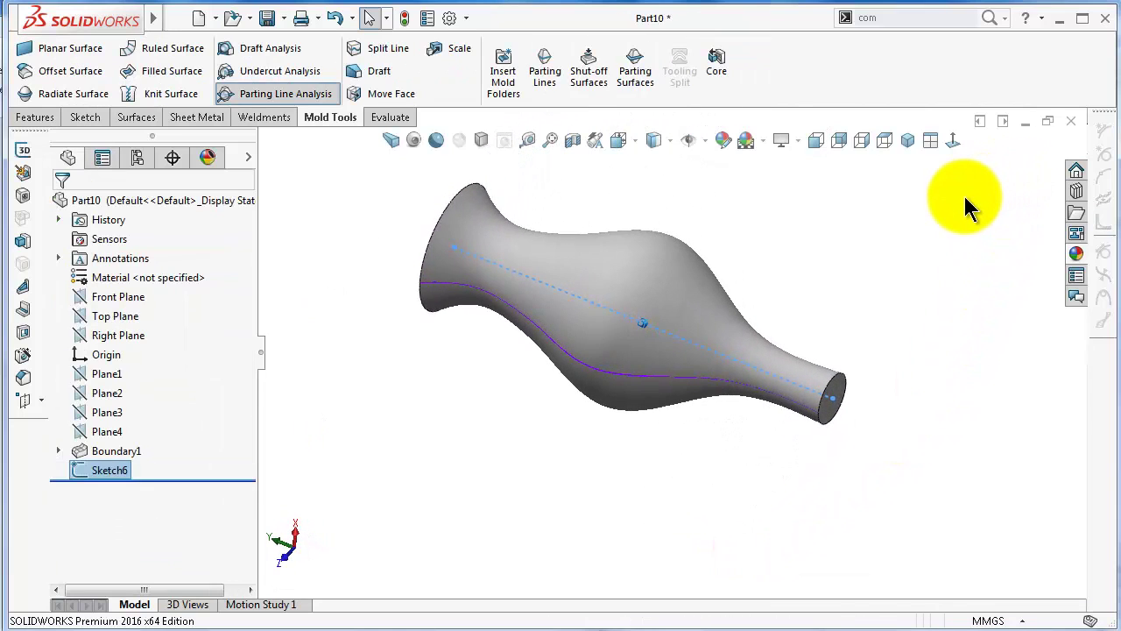
Create a projection Split Line on the vase's curved outer face using the vertical centre line sketch
{"action": "left_click", "coordinate": [249, 96]}
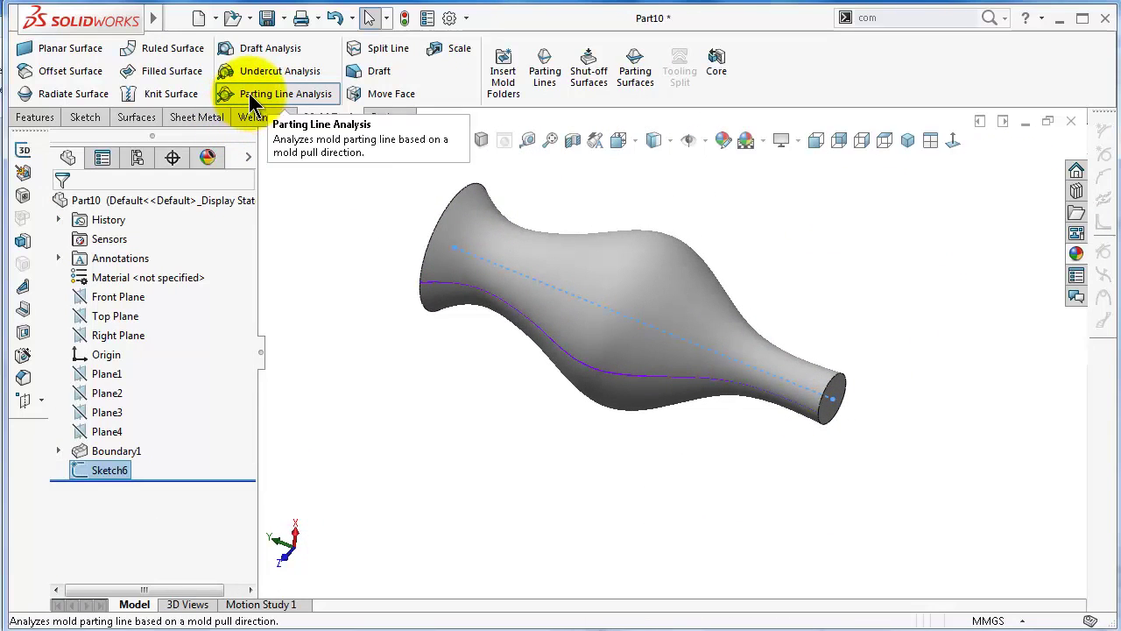
{"action": "left_click", "coordinate": [388, 49]}
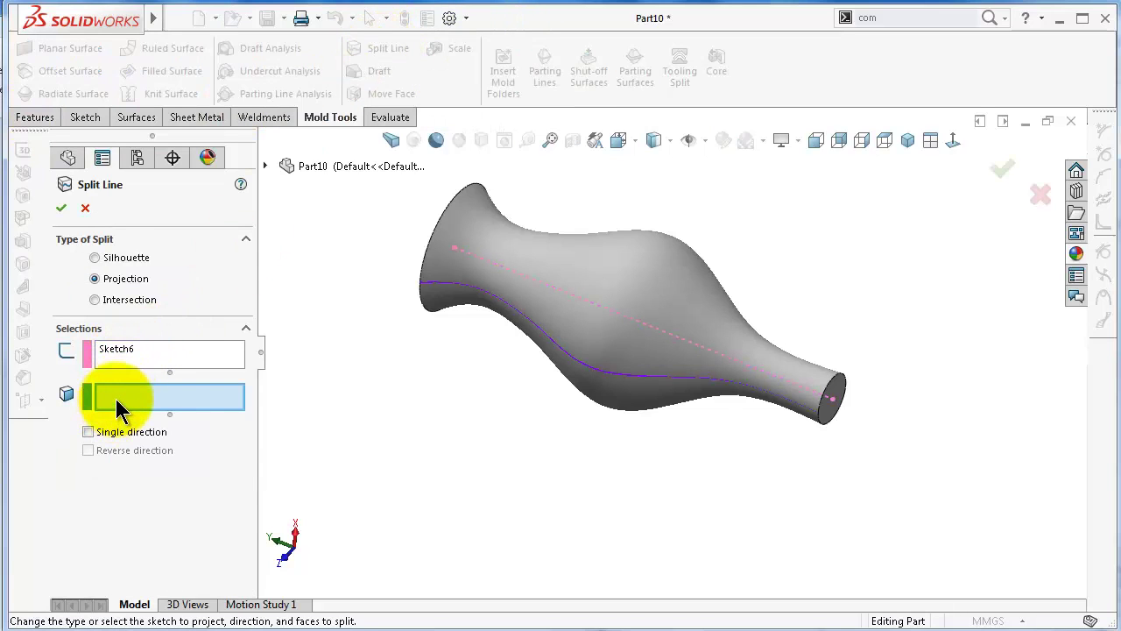
{"action": "left_click", "coordinate": [550, 308]}
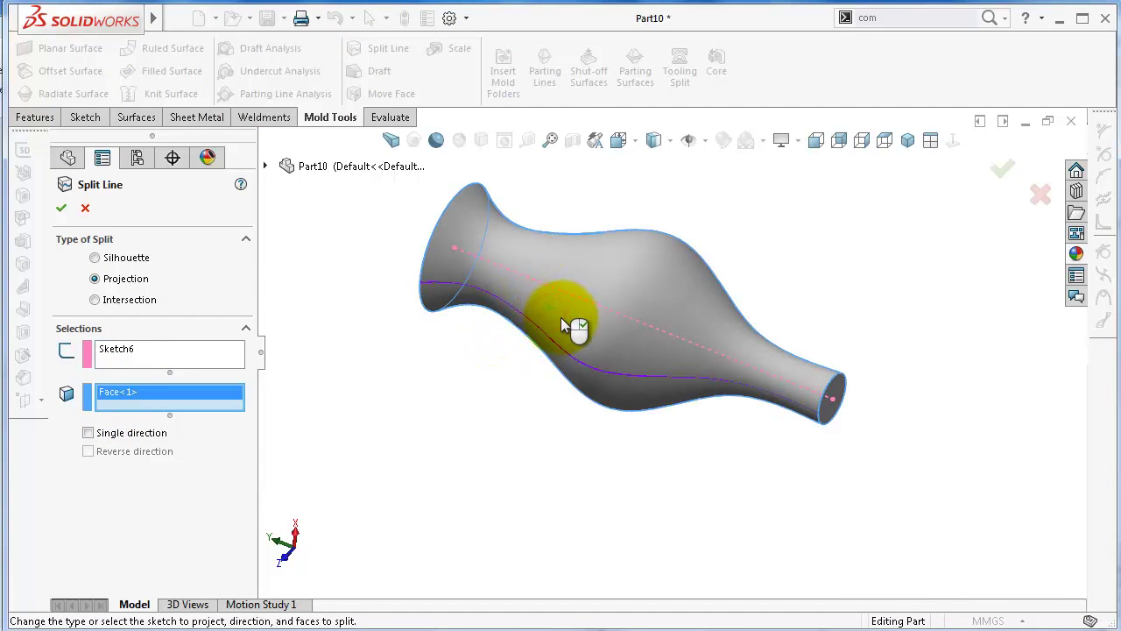
{"action": "left_click", "coordinate": [86, 210]}
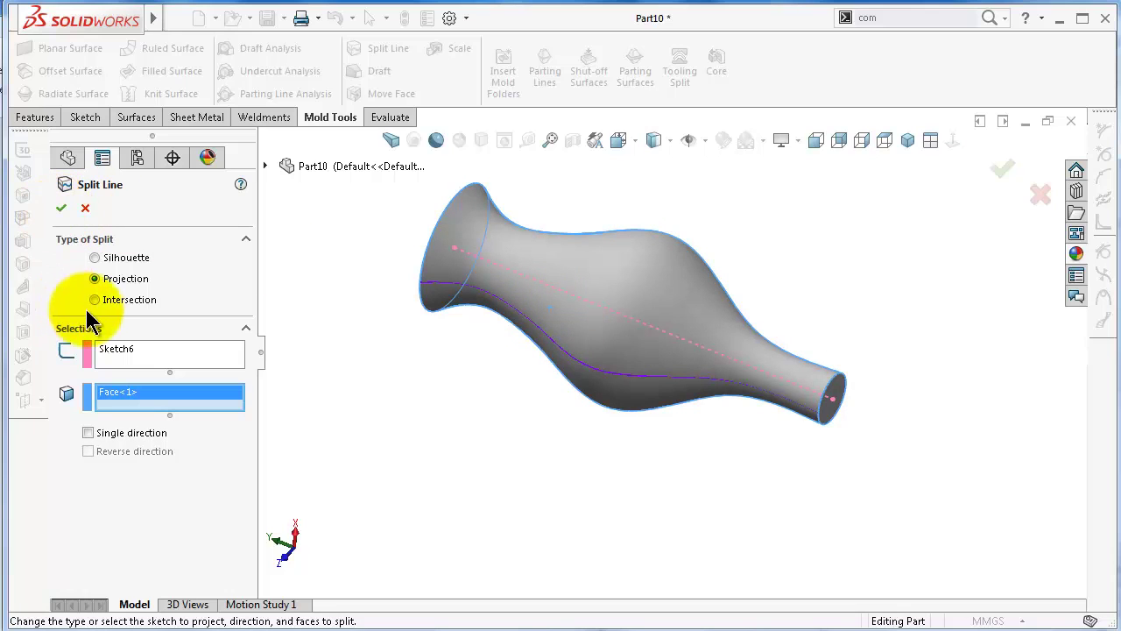
{"action": "left_click", "coordinate": [61, 209]}
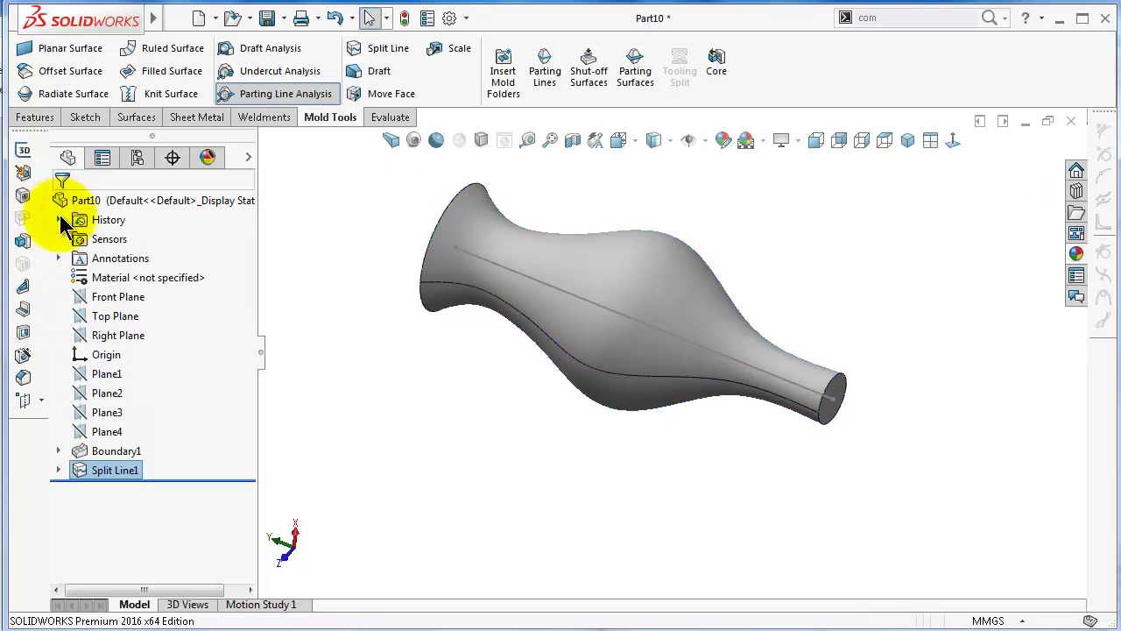
Switch off the Parting Line Analysis display and hide the sketch line used by the vase's split line
{"action": "middle_click_drag", "start_coordinate": [578, 440], "coordinate": [567, 417]}
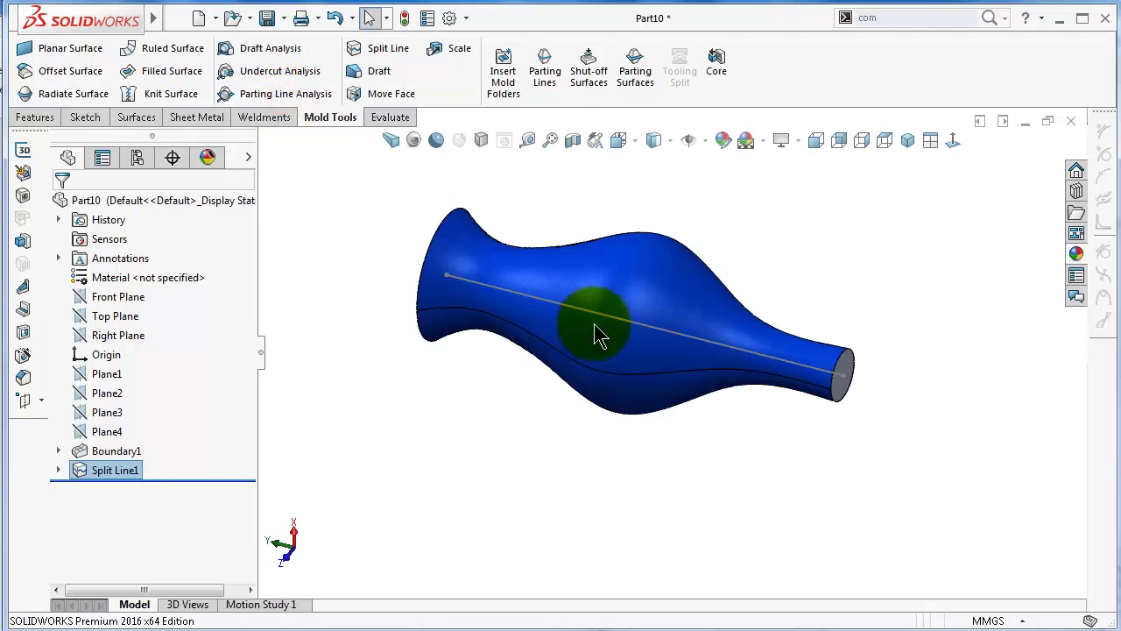
{"action": "middle_click_drag", "start_coordinate": [594, 323], "coordinate": [561, 254]}
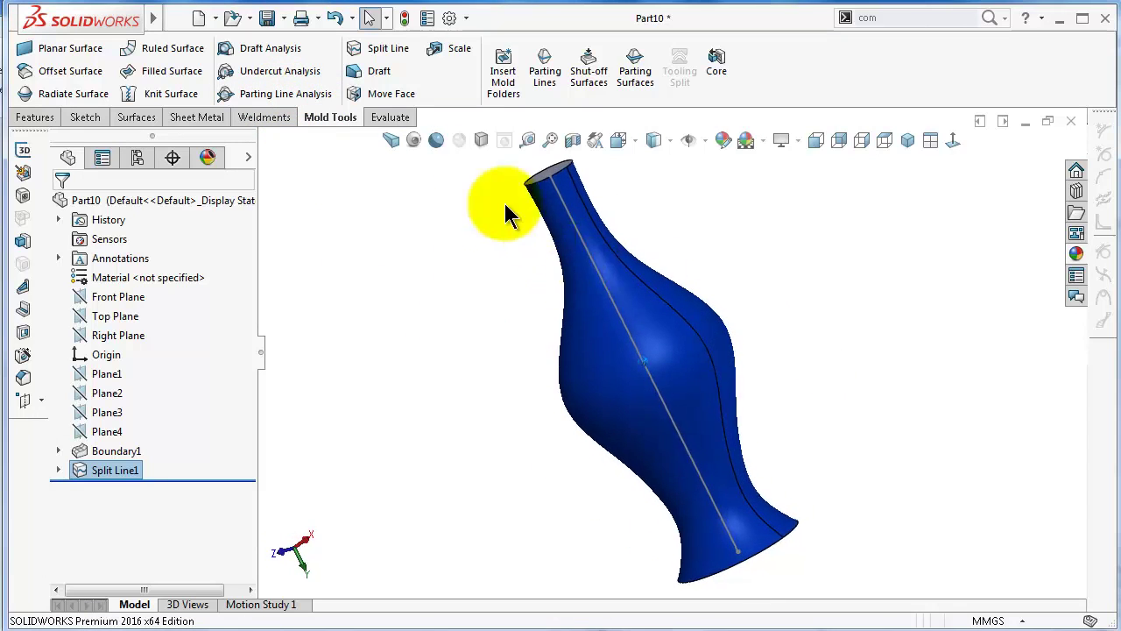
{"action": "middle_click_drag", "start_coordinate": [664, 243], "coordinate": [632, 270]}
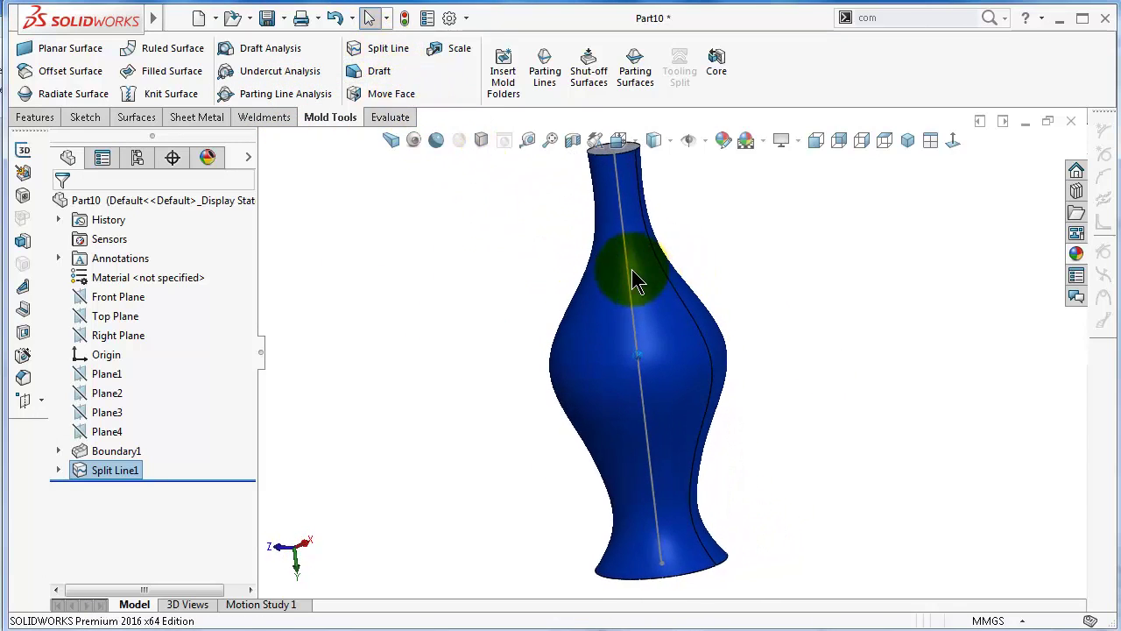
{"action": "left_click", "coordinate": [629, 270]}
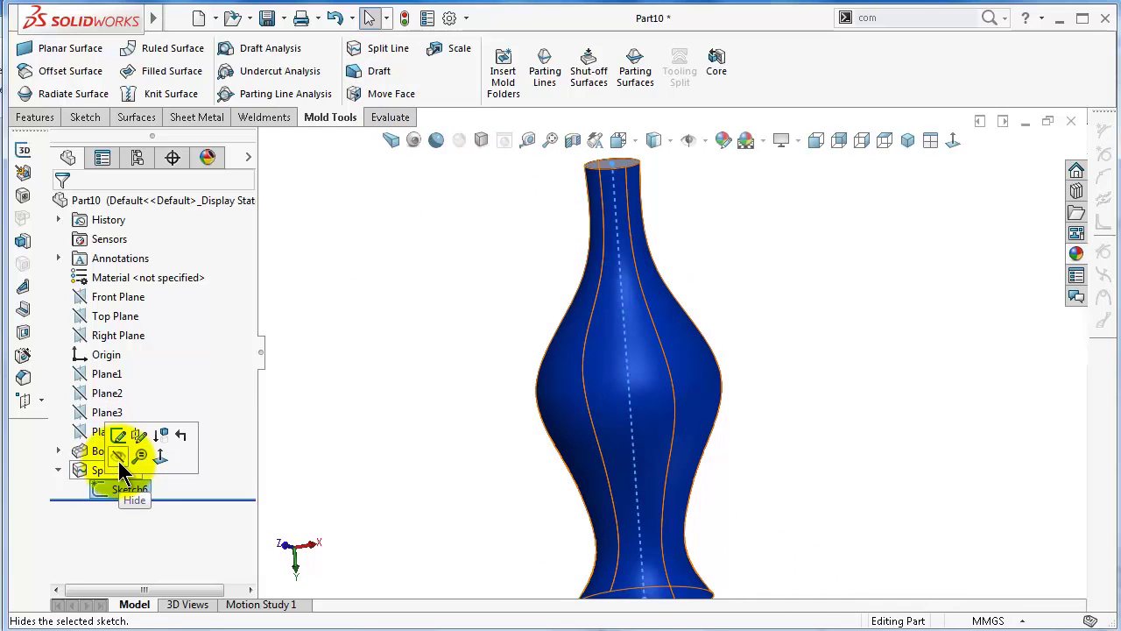
{"action": "left_click", "coordinate": [119, 462]}
{"action": "left_click", "coordinate": [414, 413]}
{"action": "middle_click_drag", "start_coordinate": [414, 413], "coordinate": [414, 410]}
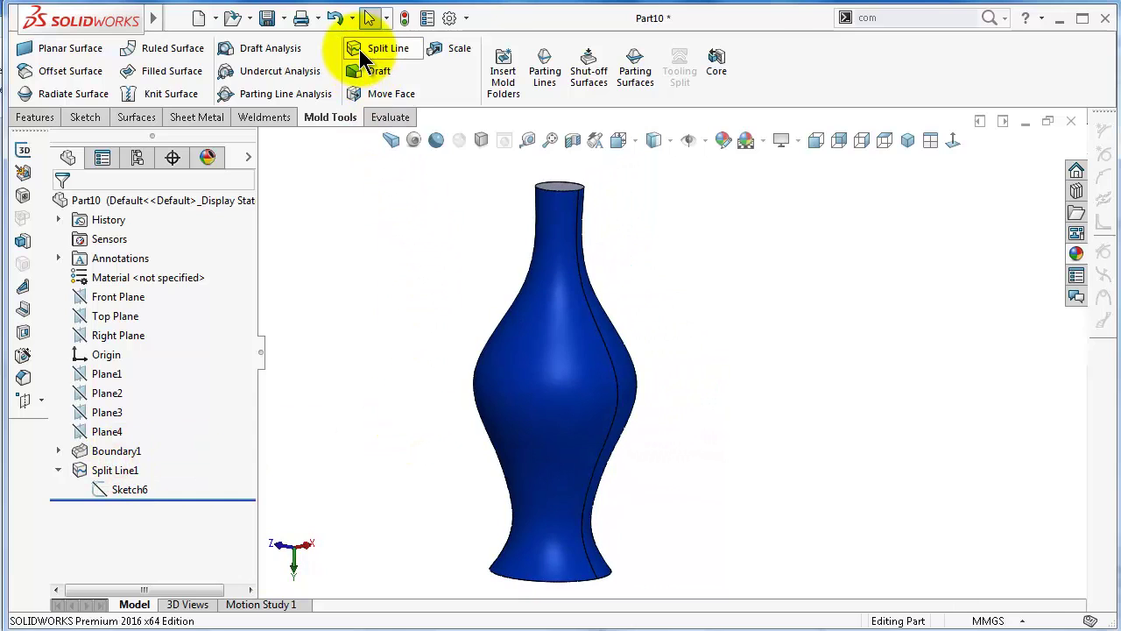
Run a Draft Analysis on the vase with a 3° draft angle and the neck's flat end face as pull direction
{"action": "middle_click_drag", "start_coordinate": [561, 212], "coordinate": [430, 245]}
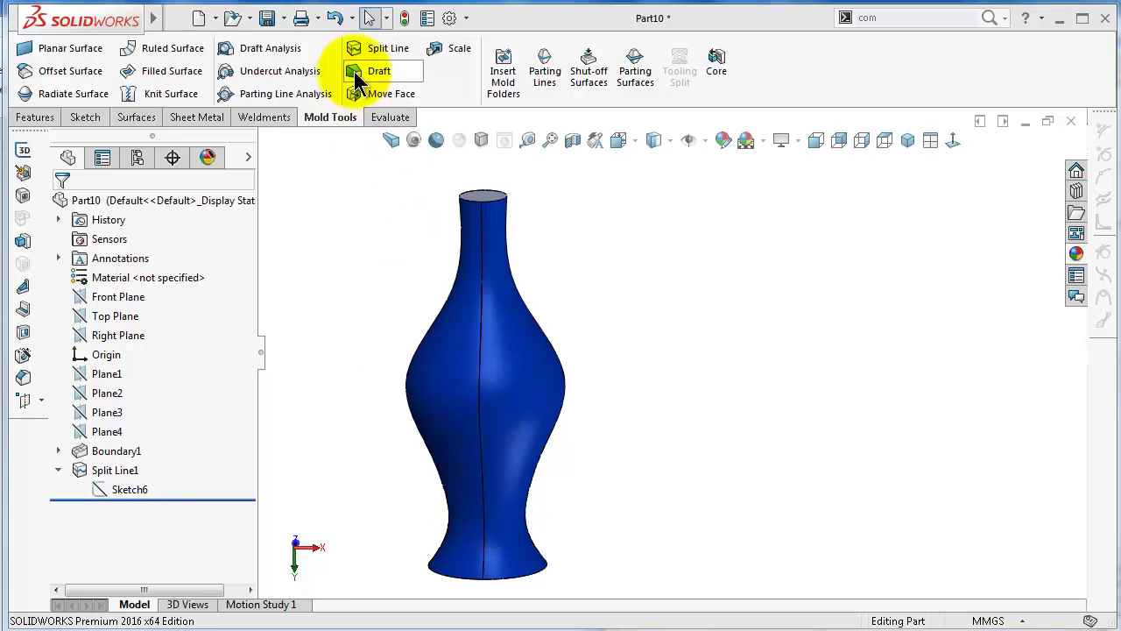
{"action": "middle_click_drag", "start_coordinate": [523, 276], "coordinate": [438, 350]}
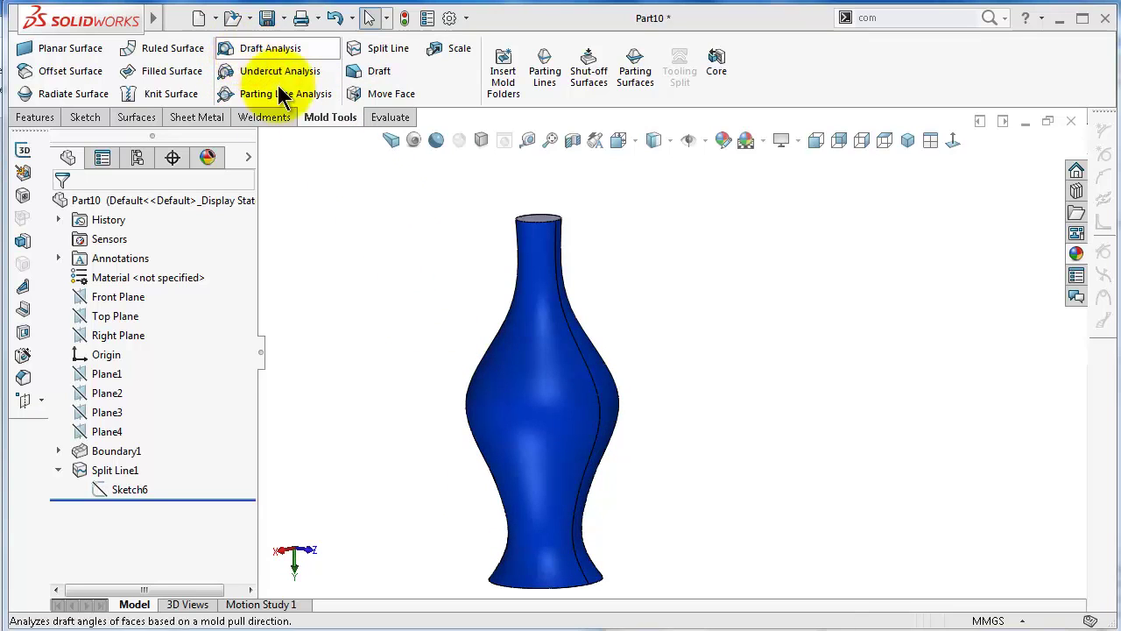
{"action": "left_click", "coordinate": [275, 50]}
{"action": "middle_click_drag", "start_coordinate": [494, 223], "coordinate": [495, 268]}
{"action": "scroll", "coordinate": [495, 268], "scroll_direction": "down", "scroll_amount": 1}
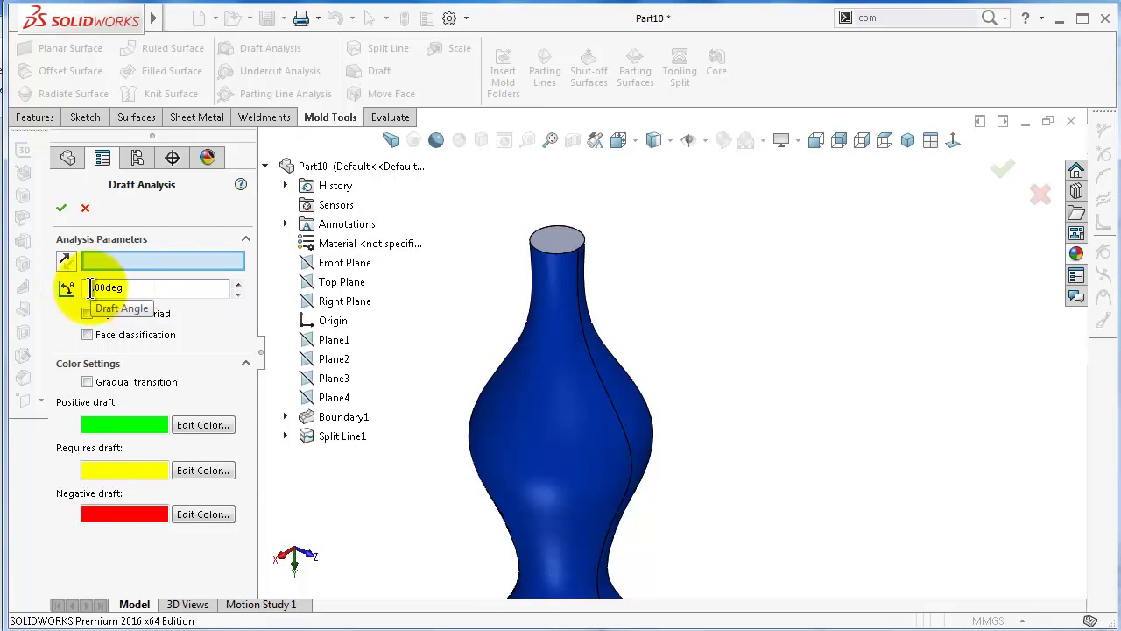
{"action": "left_click", "coordinate": [139, 261]}
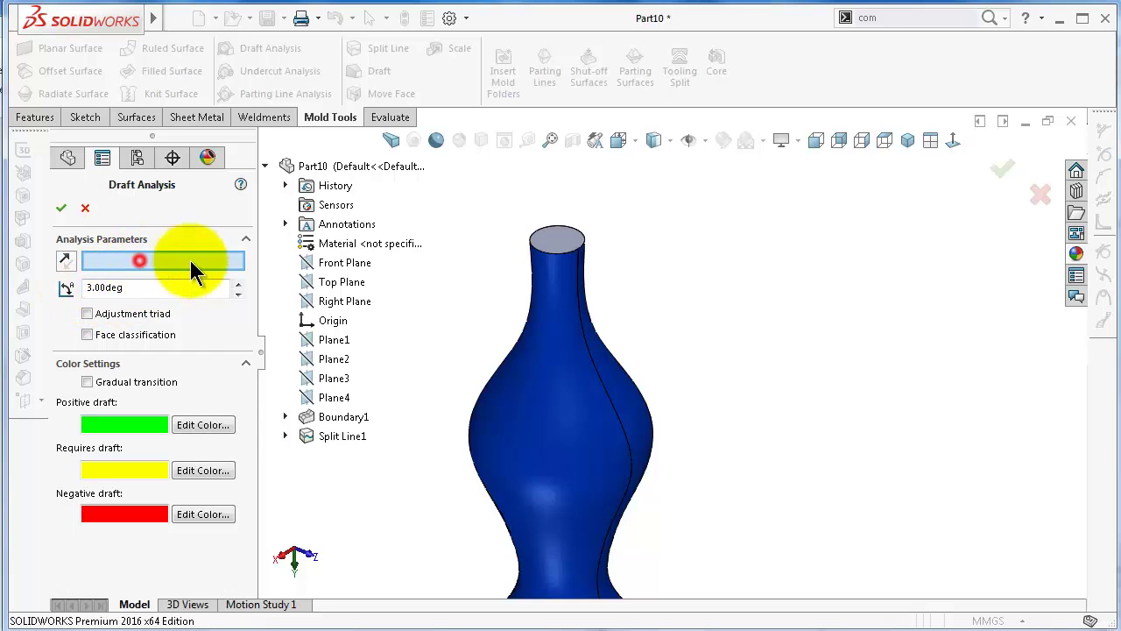
{"action": "left_click", "coordinate": [556, 244]}
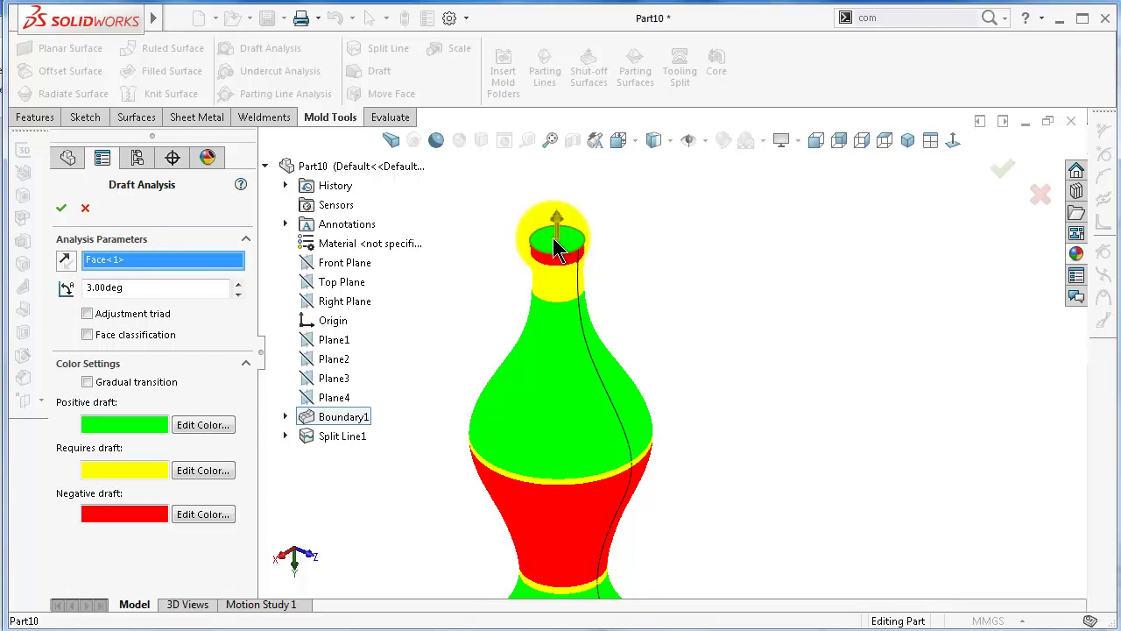
Examine the draft zones and draft angles along the vase's neck, belly and flared end, and cancel the Draft Analysis
{"action": "scroll", "coordinate": [682, 389], "scroll_direction": "up", "scroll_amount": 2}
{"action": "middle_click_drag", "start_coordinate": [655, 409], "coordinate": [701, 361]}
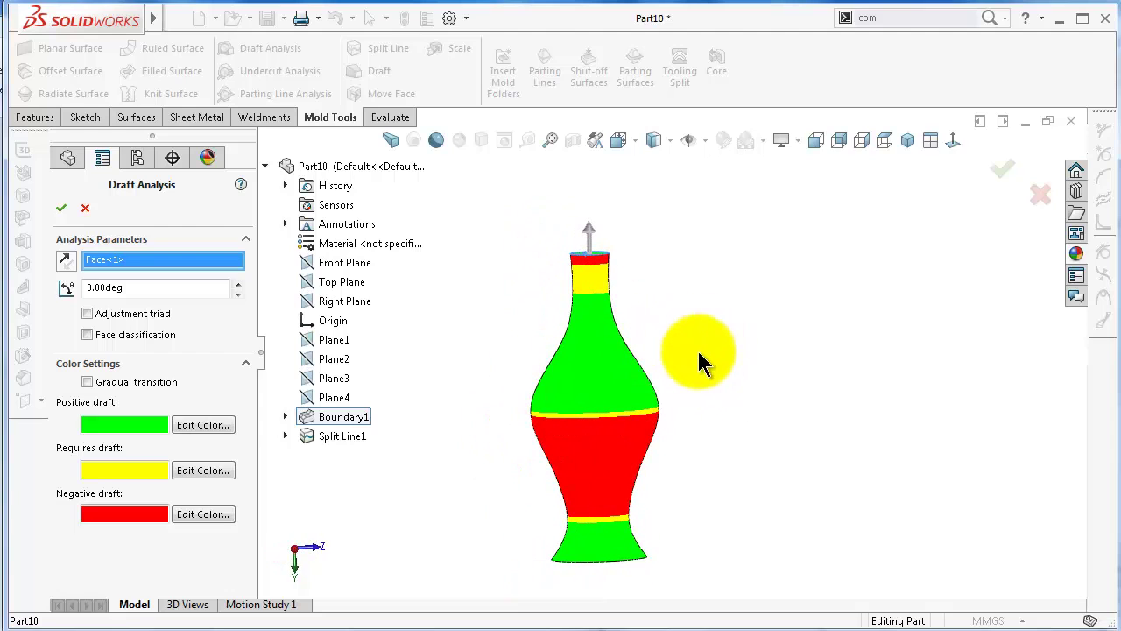
{"action": "mouse_move", "coordinate": [610, 456]}
{"action": "left_click", "coordinate": [553, 270]}
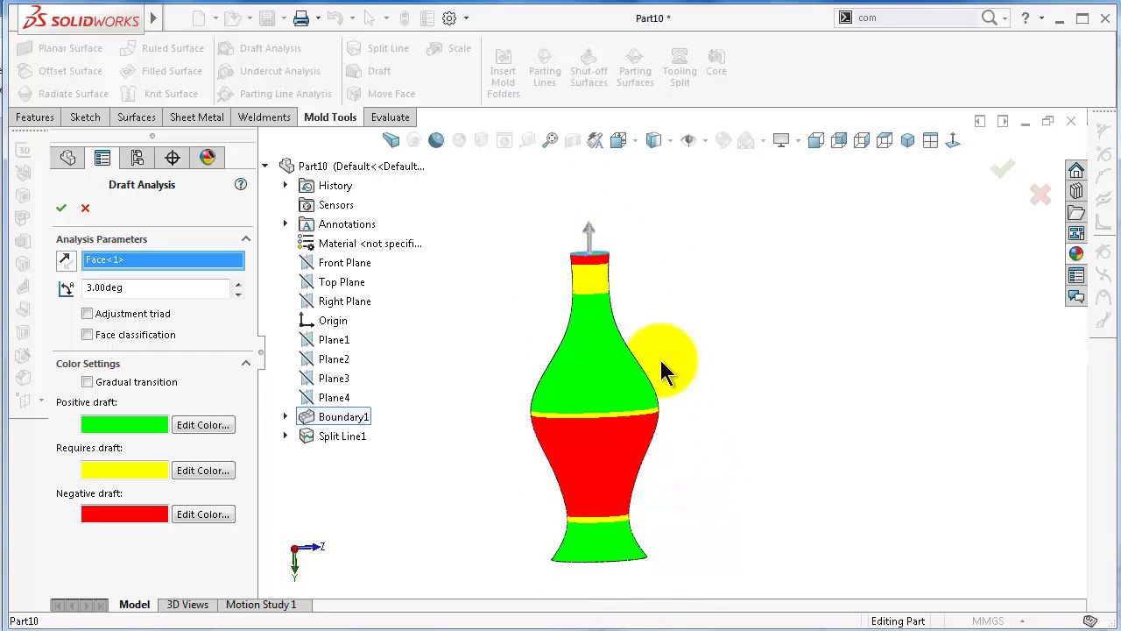
{"action": "mouse_move", "coordinate": [615, 331]}
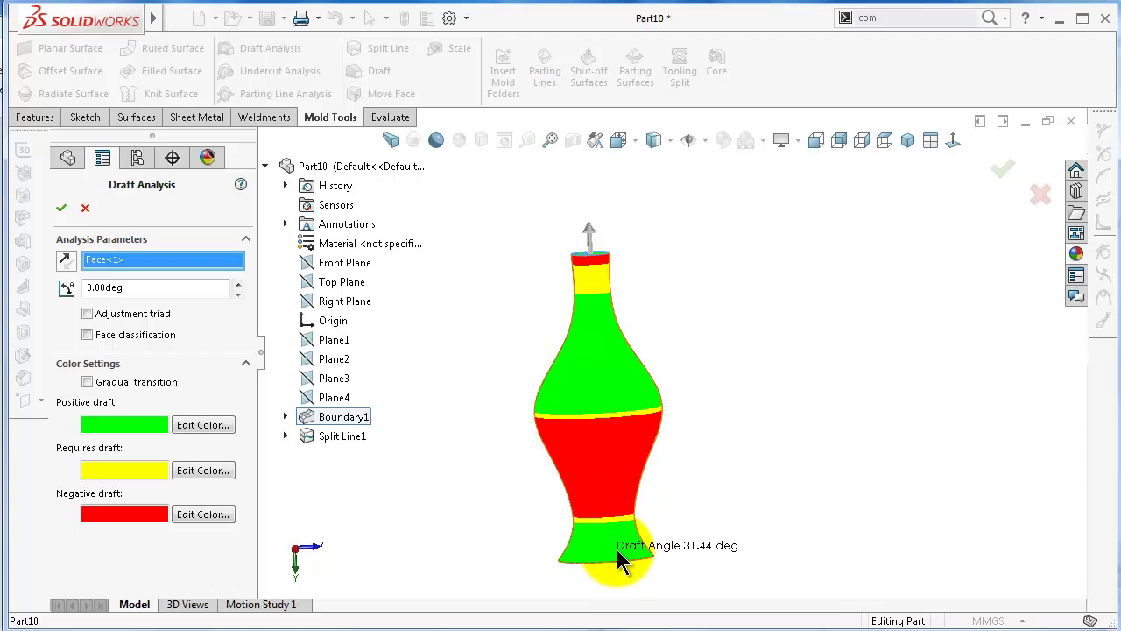
{"action": "middle_click_drag", "start_coordinate": [617, 550], "coordinate": [617, 524]}
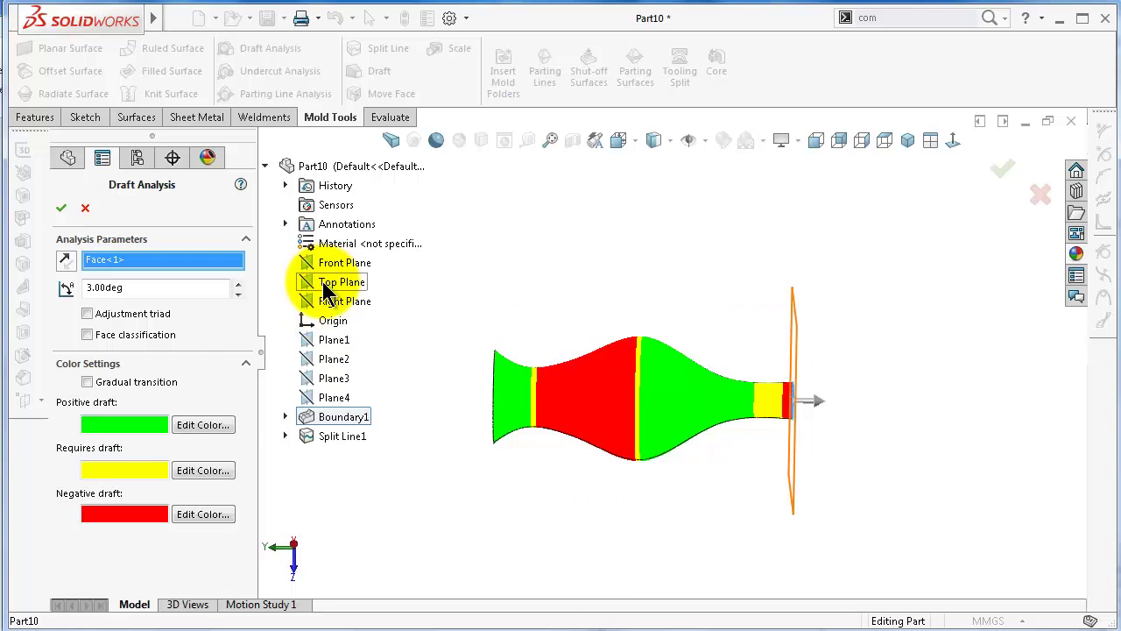
{"action": "left_click", "coordinate": [1027, 199]}
{"action": "middle_click_drag", "start_coordinate": [1012, 203], "coordinate": [581, 295]}
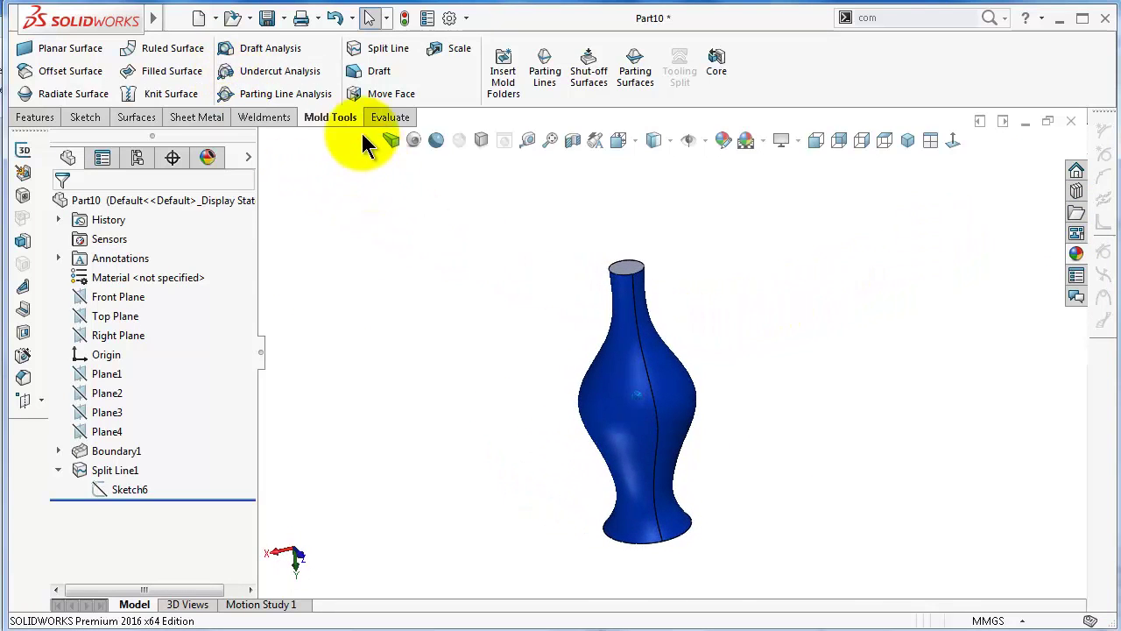
Minimize the vase part window and bring up the Mobile Front cover2 part
{"action": "left_click", "coordinate": [1025, 124]}
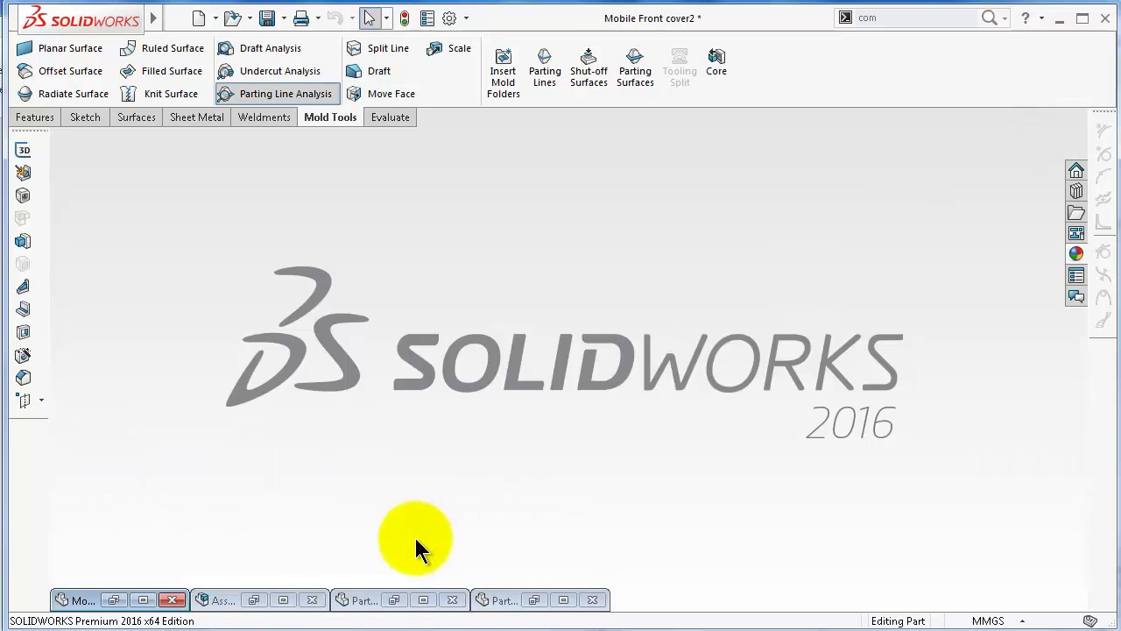
{"action": "double_click", "coordinate": [72, 602]}
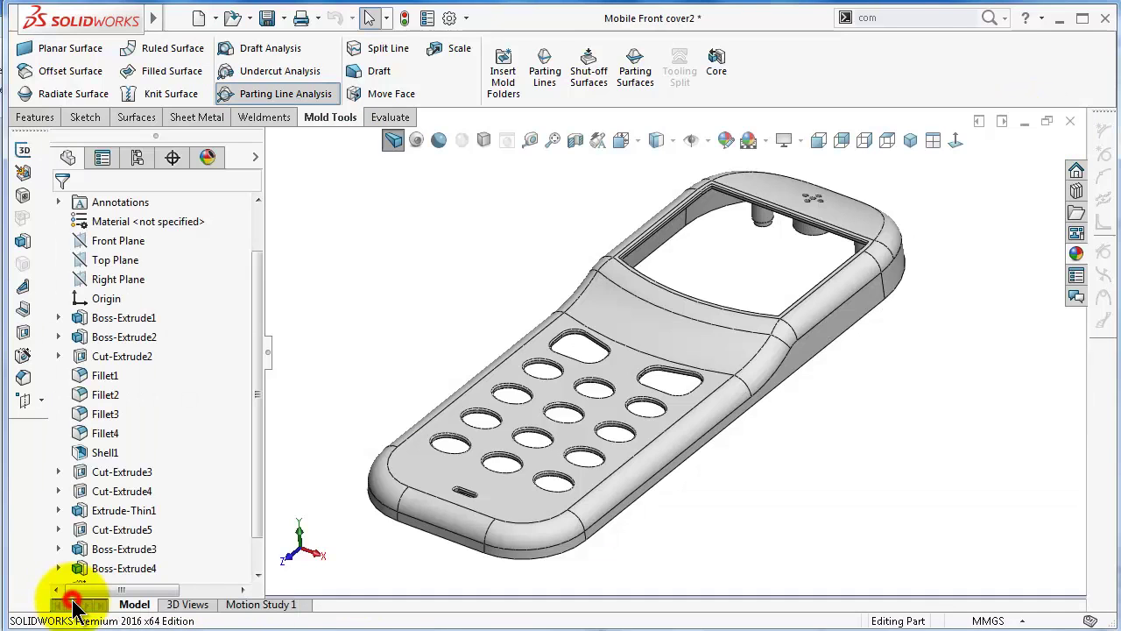
{"action": "middle_click_drag", "start_coordinate": [808, 247], "coordinate": [430, 182]}
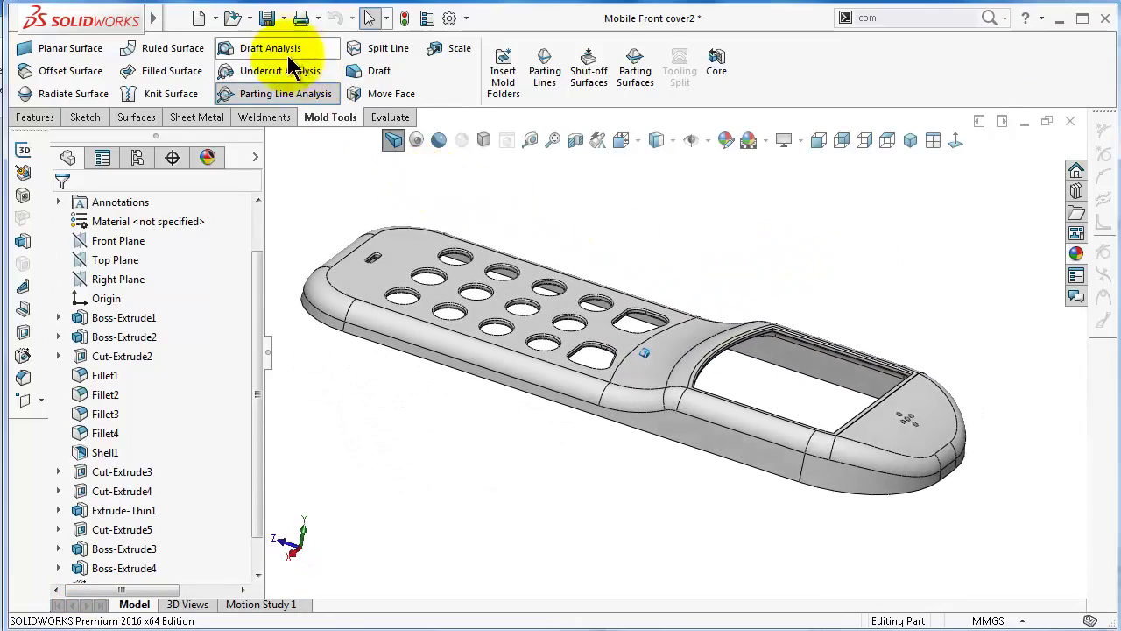
{"action": "middle_click_drag", "start_coordinate": [543, 265], "coordinate": [536, 235]}
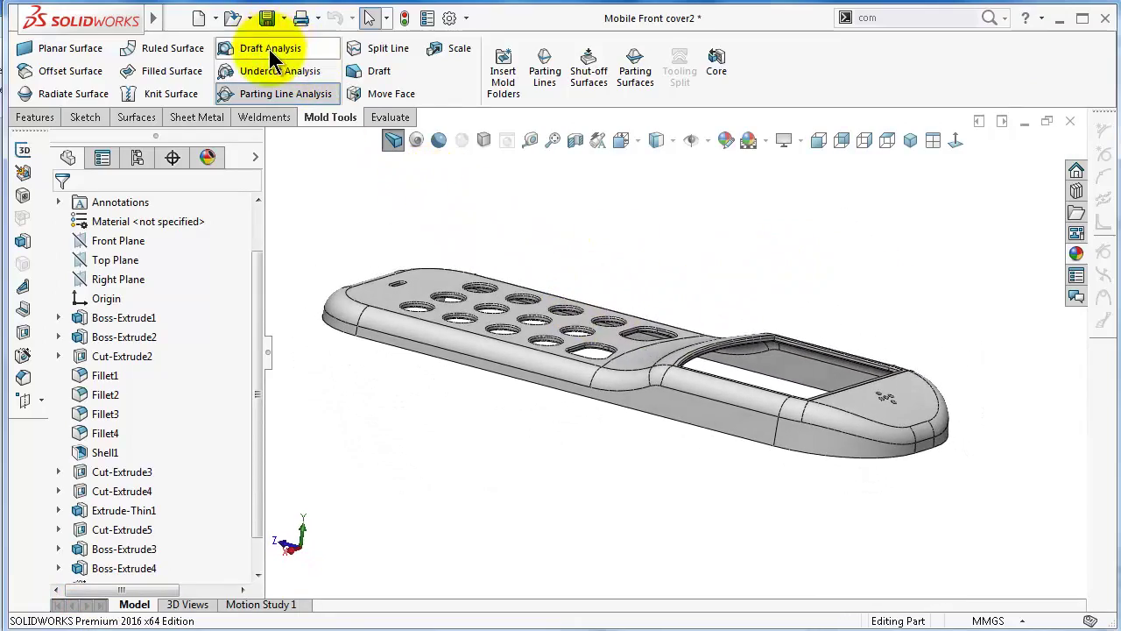
Start a Draft Analysis on the phone cover and examine its inner side and cylindrical mounting bosses
{"action": "left_click", "coordinate": [268, 49]}
{"action": "middle_click_drag", "start_coordinate": [546, 388], "coordinate": [530, 377]}
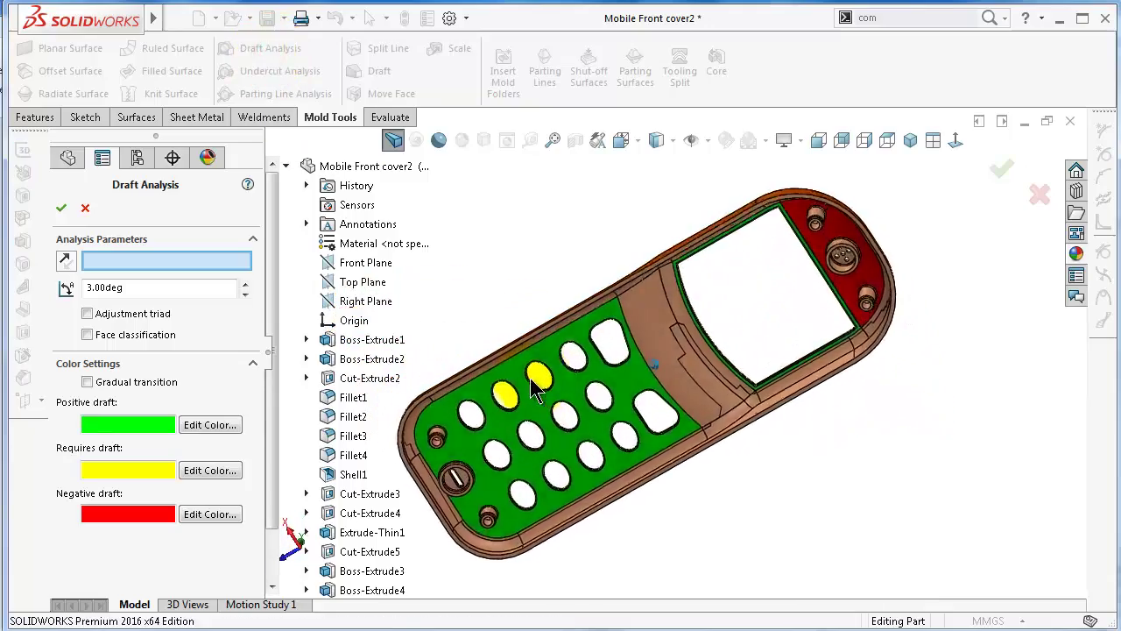
{"action": "scroll", "coordinate": [803, 295], "scroll_direction": "up", "scroll_amount": 6}
{"action": "scroll", "coordinate": [604, 385], "scroll_direction": "down", "scroll_amount": 8}
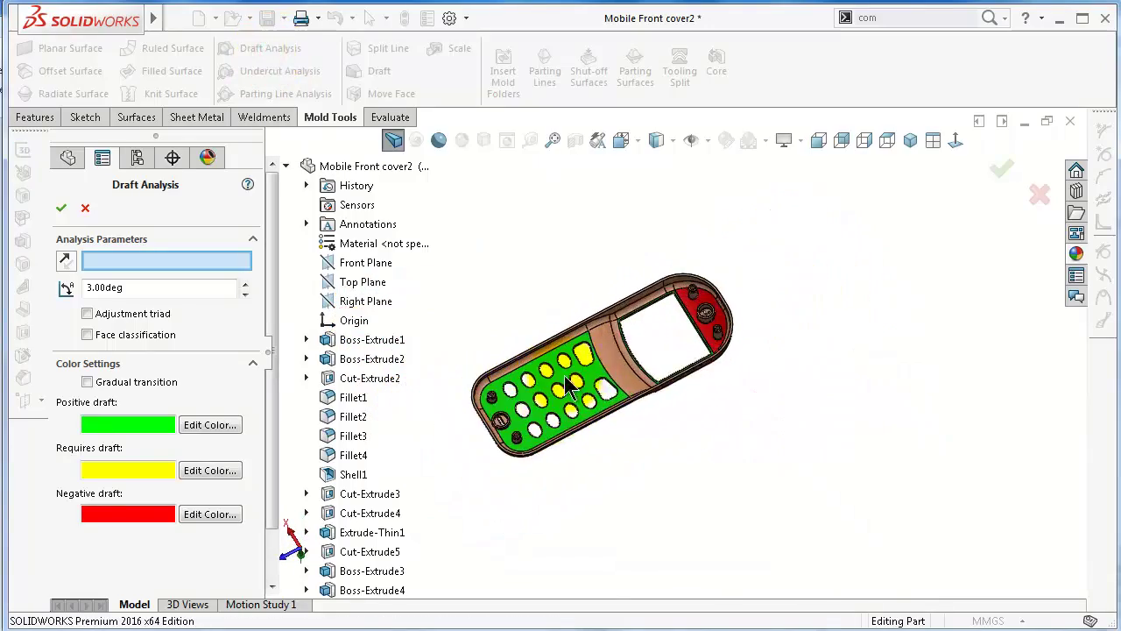
{"action": "middle_click_drag", "start_coordinate": [617, 361], "coordinate": [815, 418]}
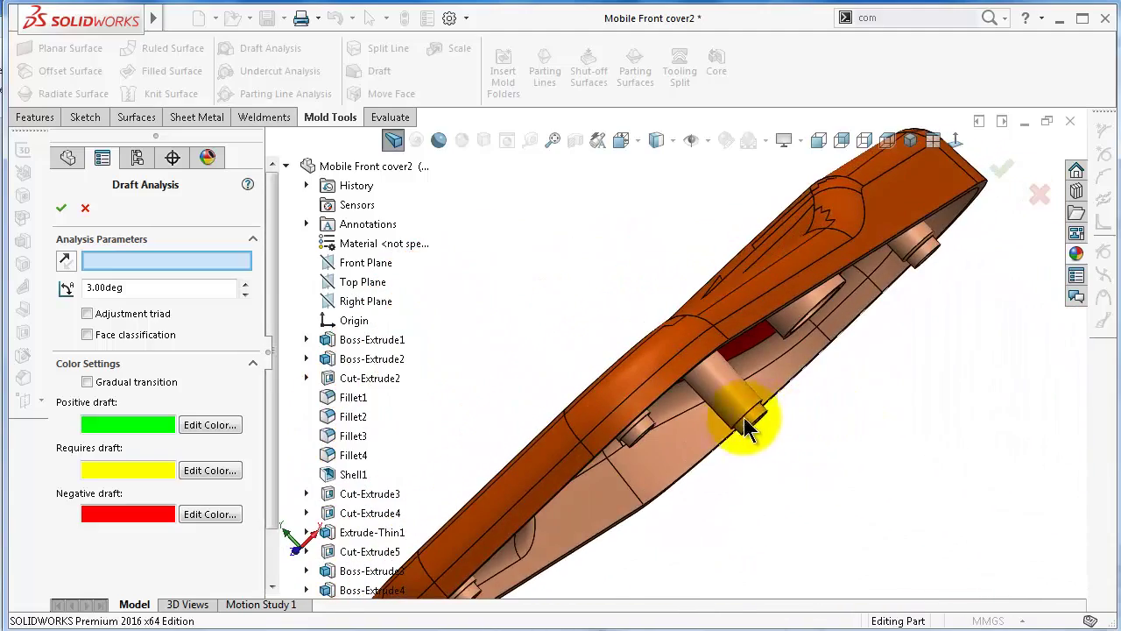
{"action": "scroll", "coordinate": [743, 417], "scroll_direction": "down", "scroll_amount": 2}
{"action": "scroll", "coordinate": [836, 417], "scroll_direction": "up", "scroll_amount": 1}
{"action": "scroll", "coordinate": [836, 417], "scroll_direction": "down", "scroll_amount": 1}
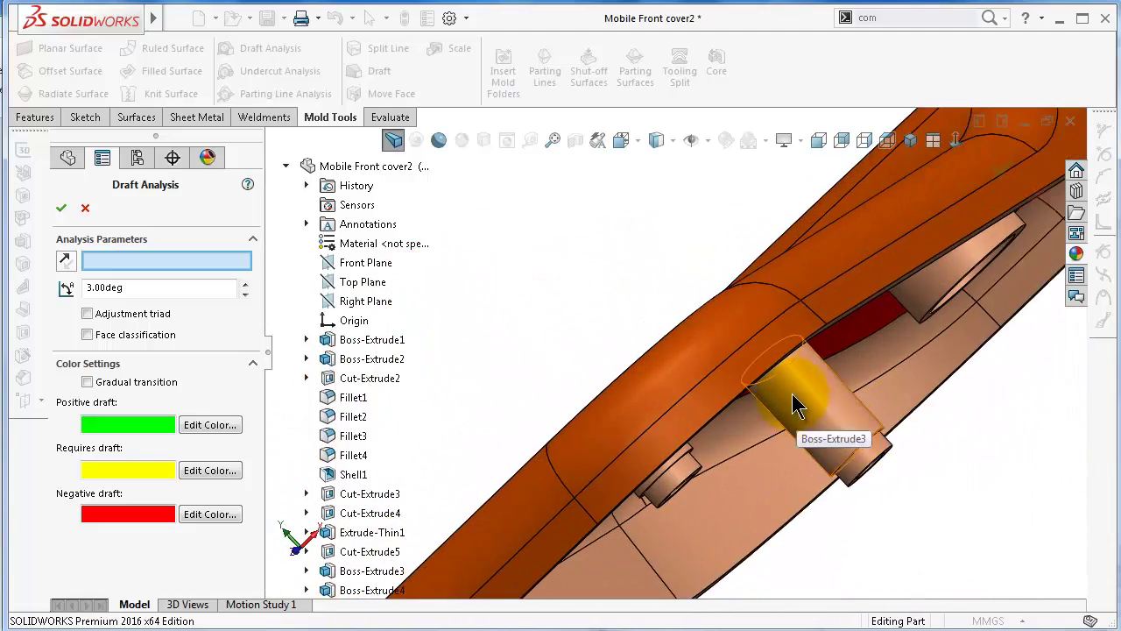
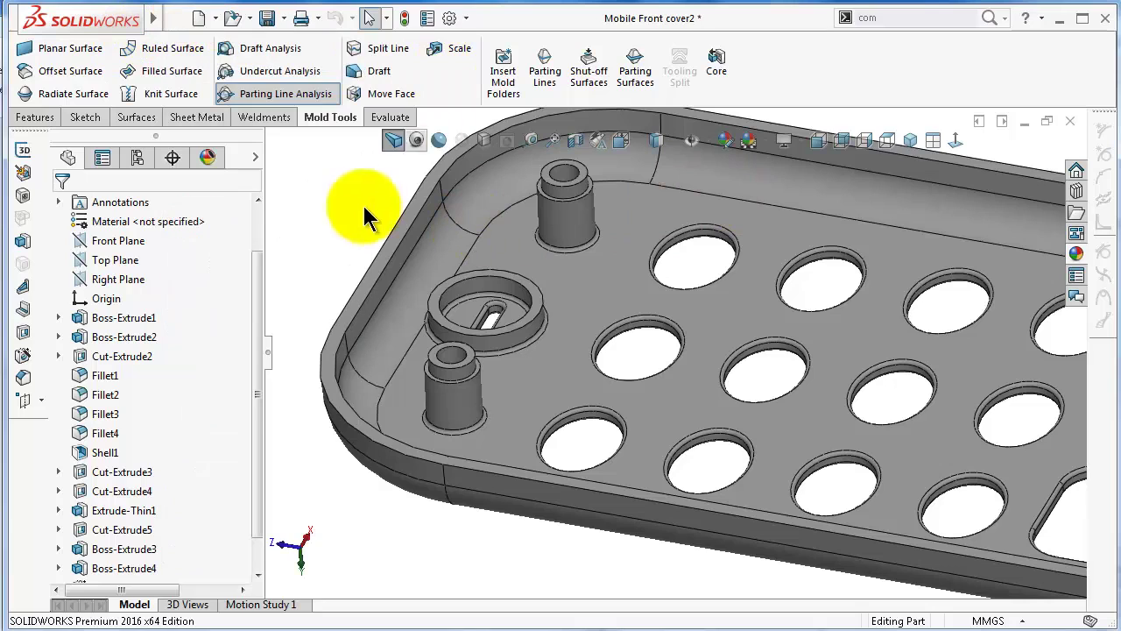
Create a new part and sketch a circle about 115 mm in diameter centred on the origin of the Top Plane
{"action": "left_click", "coordinate": [200, 19]}
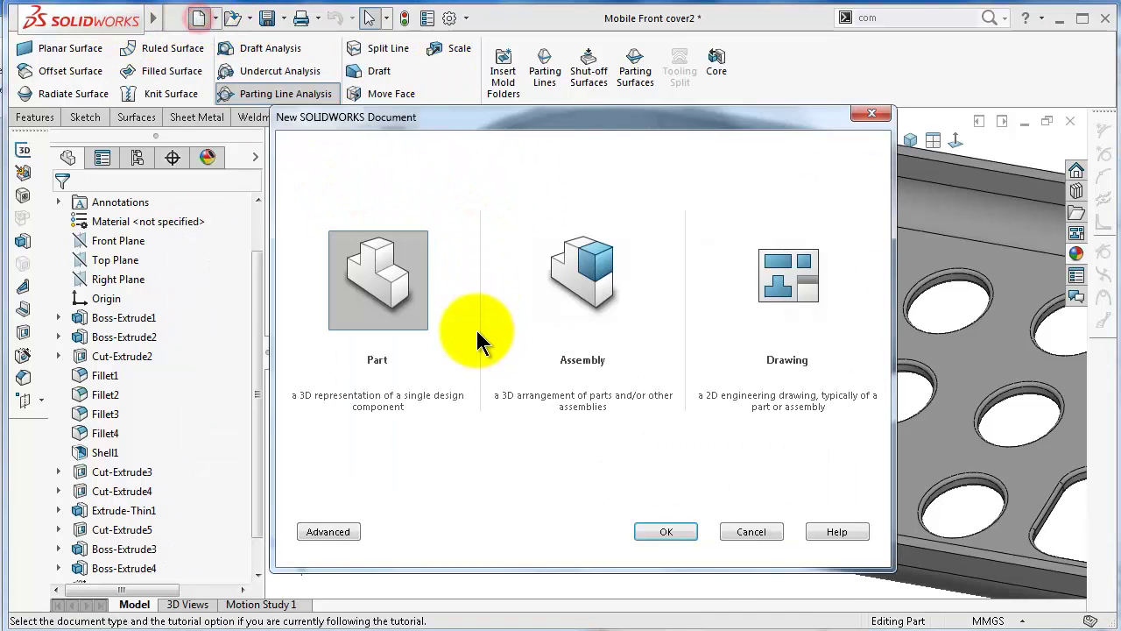
{"action": "left_click", "coordinate": [676, 531]}
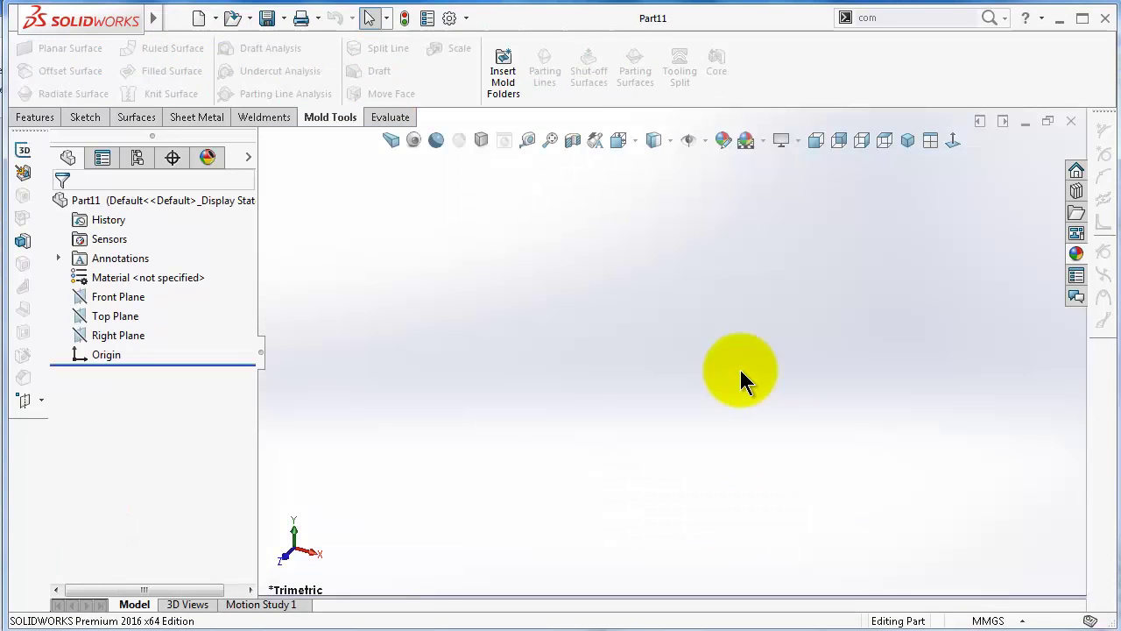
{"action": "left_click", "coordinate": [117, 316]}
{"action": "left_click", "coordinate": [130, 293]}
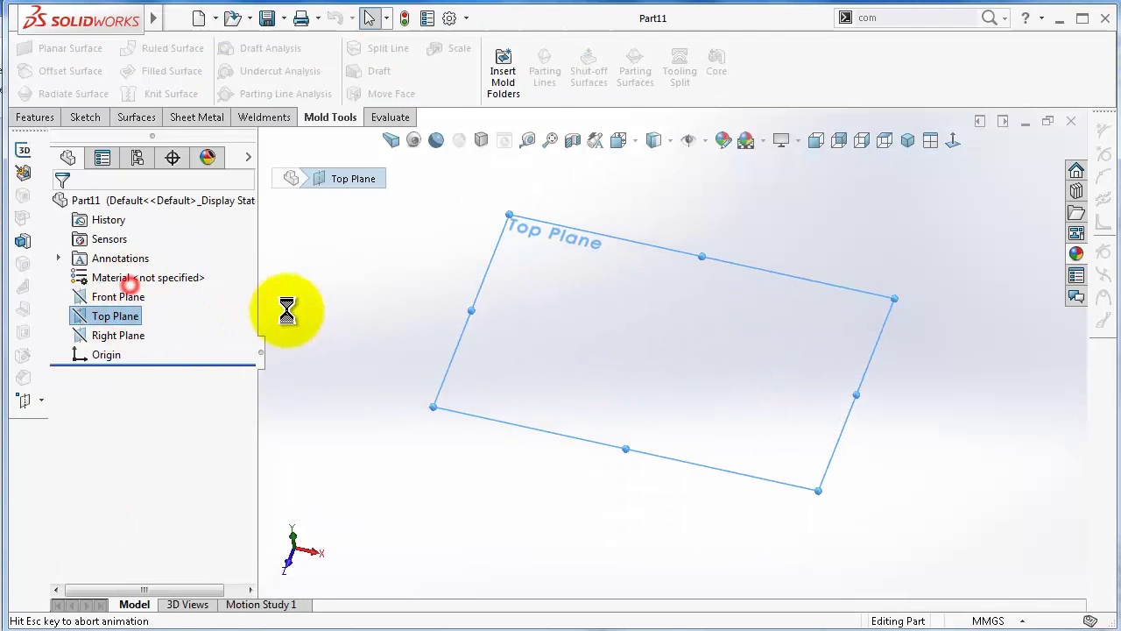
{"action": "left_click", "coordinate": [158, 49]}
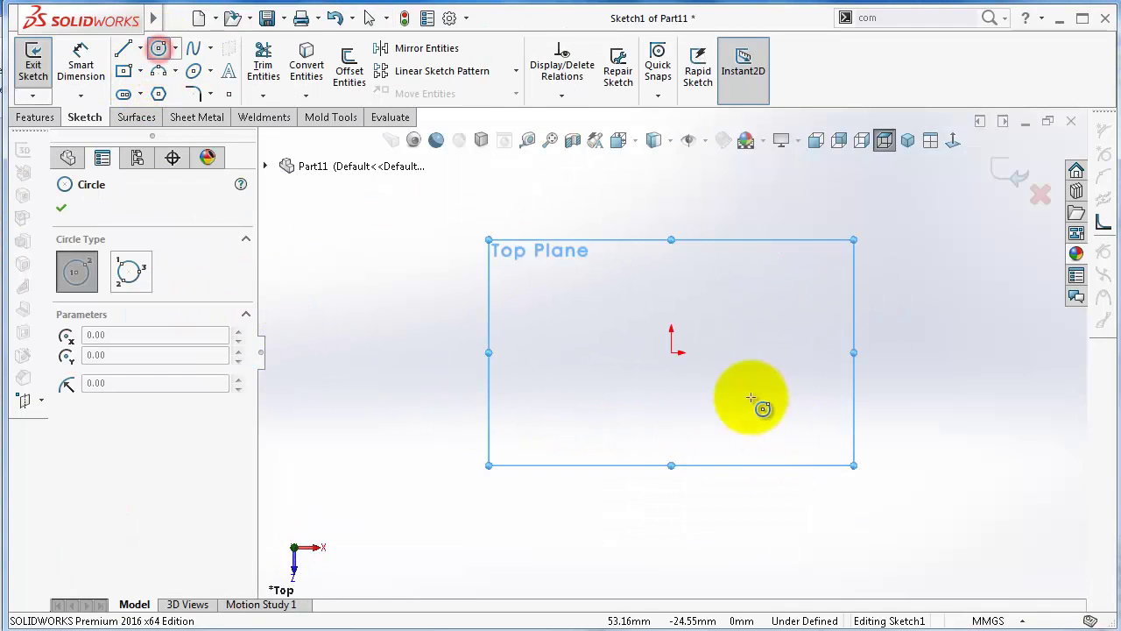
{"action": "left_click", "coordinate": [672, 352]}
{"action": "left_click", "coordinate": [596, 259]}
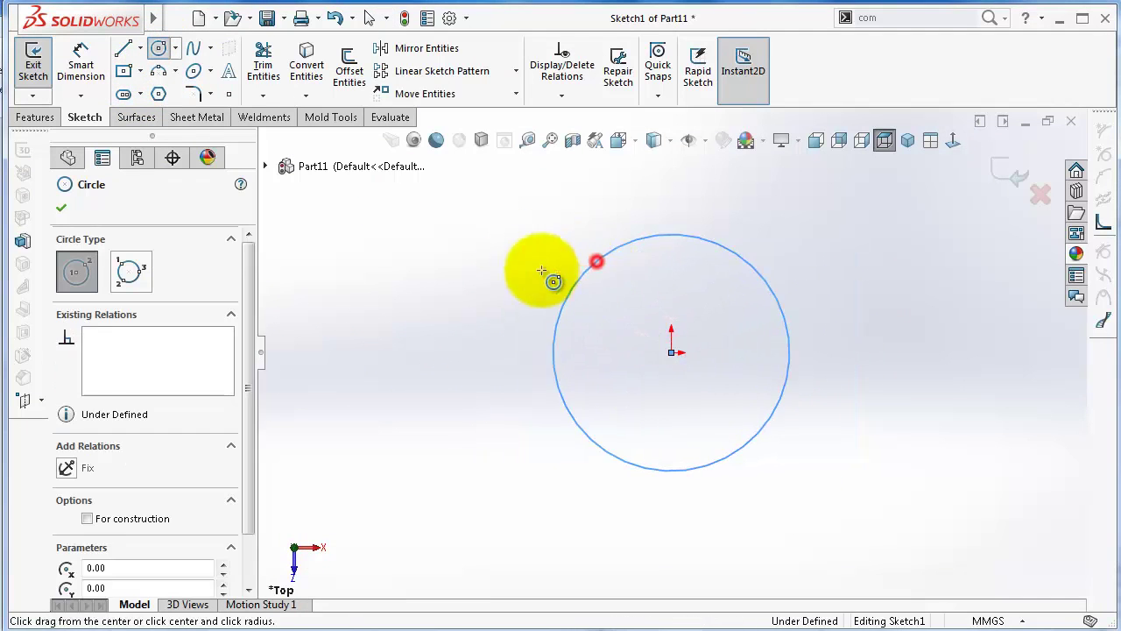
Extrude the circle upward into a solid cylinder
{"action": "left_click", "coordinate": [32, 118]}
{"action": "left_click", "coordinate": [37, 69]}
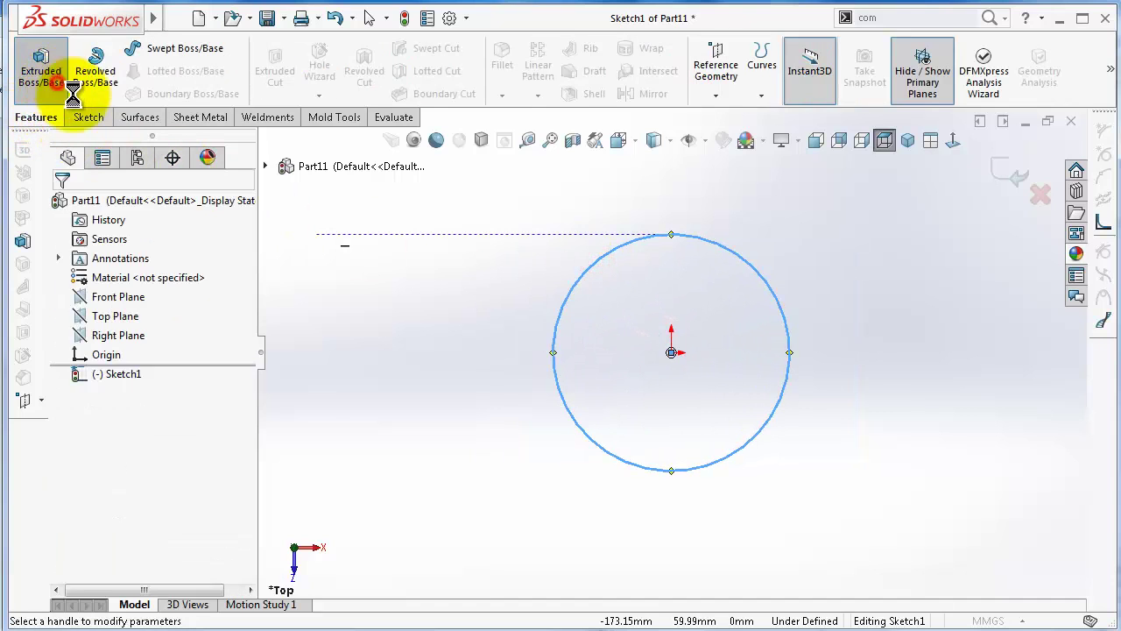
{"action": "left_click_drag", "start_coordinate": [686, 321], "coordinate": [902, 197]}
{"action": "left_click", "coordinate": [1001, 168]}
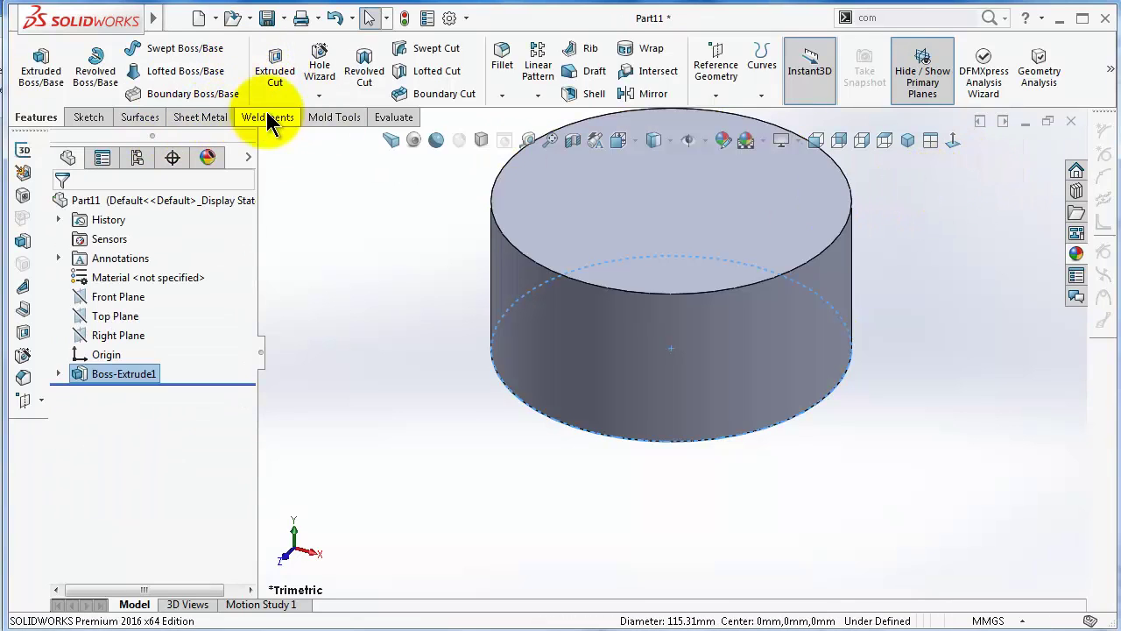
Check the cylinder with a 3° Draft Analysis using its top face as pull direction, examine the side wall, and cancel the analysis
{"action": "left_click", "coordinate": [322, 118]}
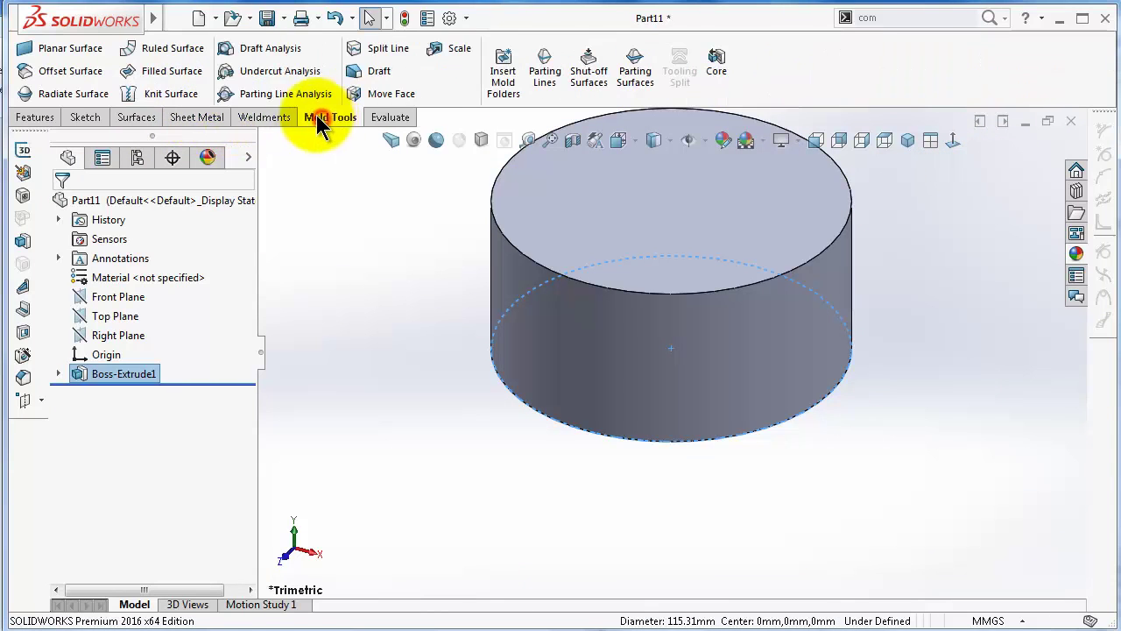
{"action": "left_click", "coordinate": [226, 47]}
{"action": "left_click", "coordinate": [137, 266]}
{"action": "left_click", "coordinate": [561, 238]}
{"action": "middle_click_drag", "start_coordinate": [688, 353], "coordinate": [678, 364]}
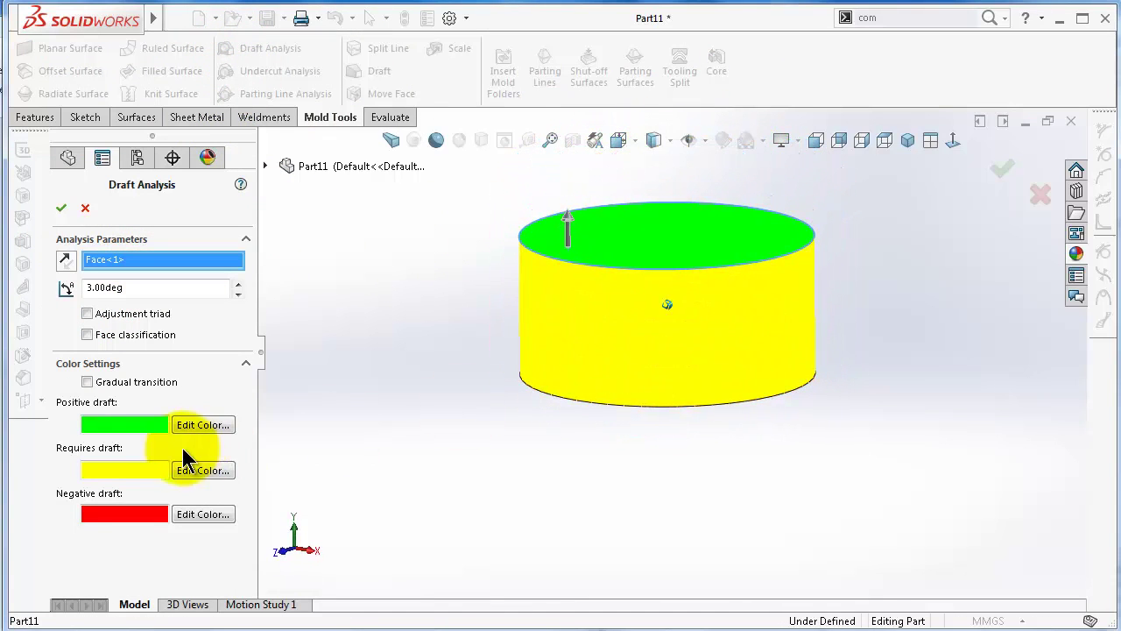
{"action": "middle_click_drag", "start_coordinate": [574, 296], "coordinate": [644, 305]}
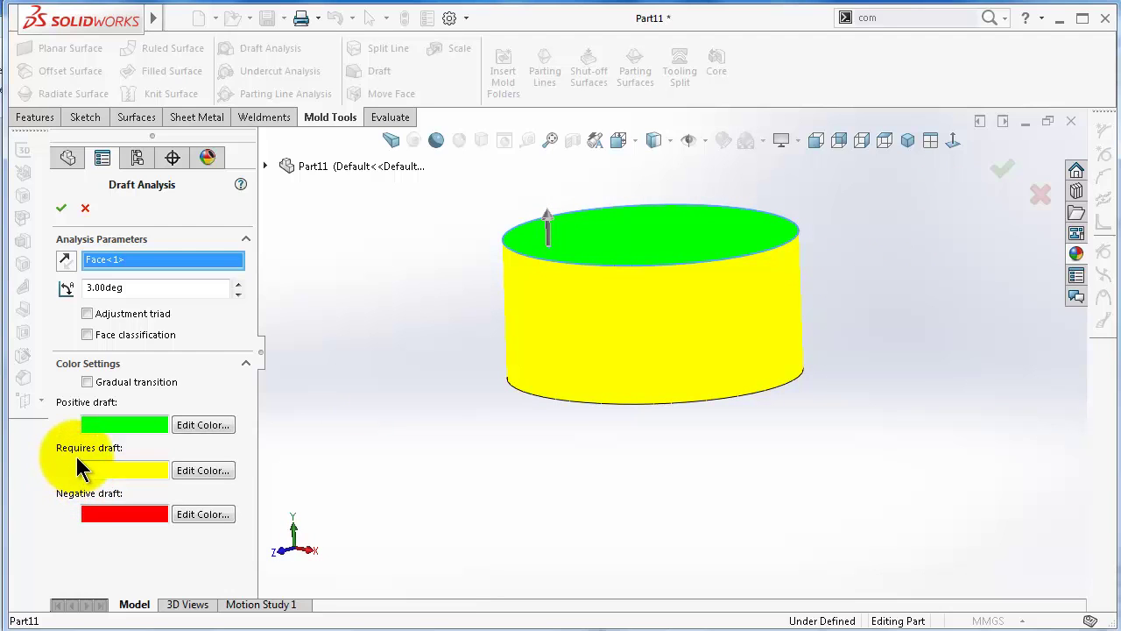
{"action": "left_click", "coordinate": [84, 210]}
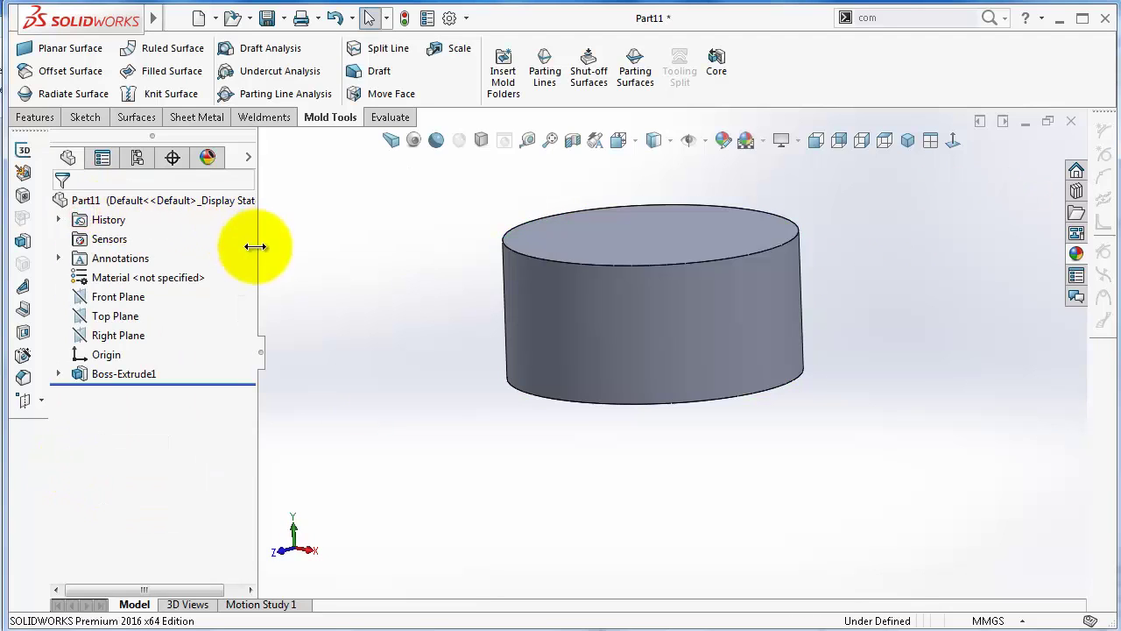
Apply a 1° neutral plane draft to the cylinder's side wall, using its top face as the neutral plane
{"action": "left_click", "coordinate": [362, 75]}
{"action": "middle_click_drag", "start_coordinate": [916, 385], "coordinate": [918, 392]}
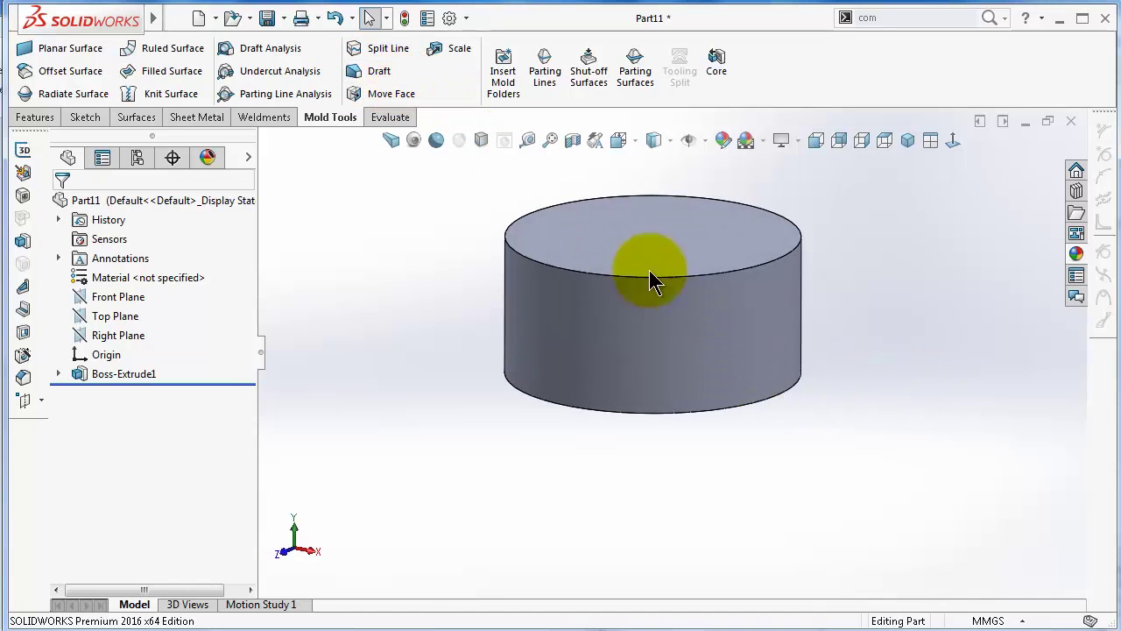
{"action": "left_click", "coordinate": [366, 76]}
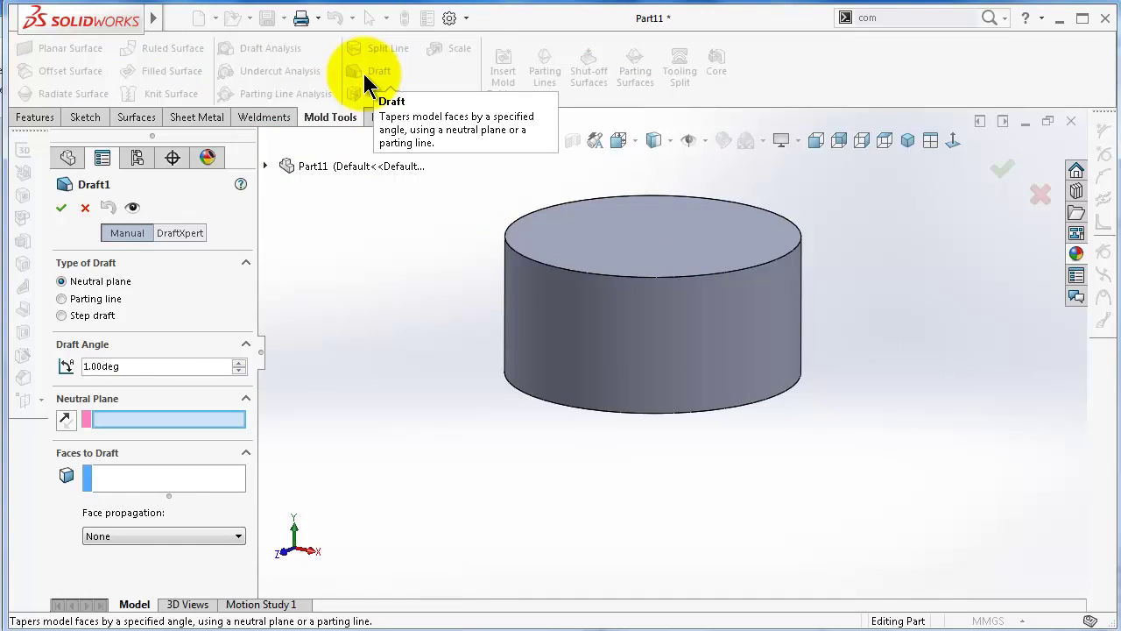
{"action": "left_click", "coordinate": [634, 259]}
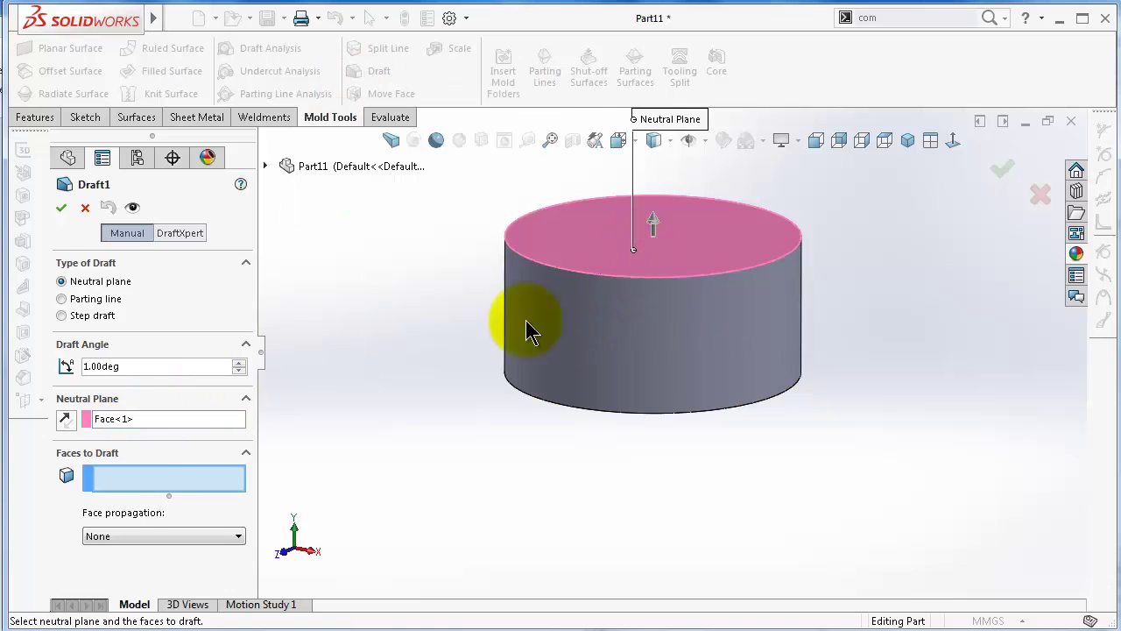
{"action": "left_click", "coordinate": [163, 486]}
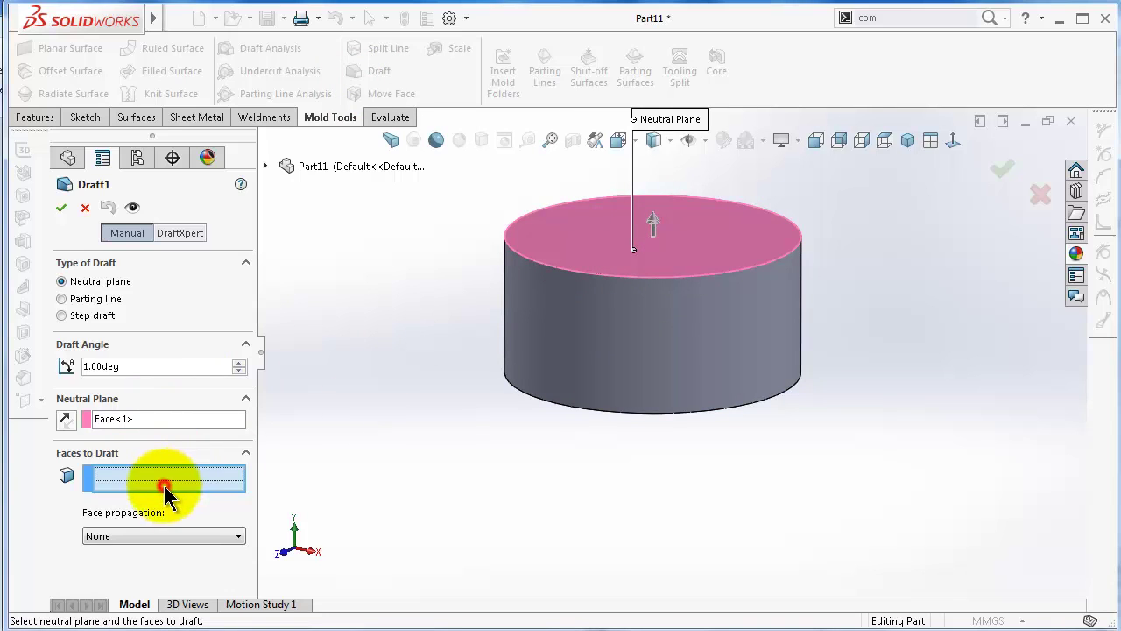
{"action": "left_click", "coordinate": [639, 366]}
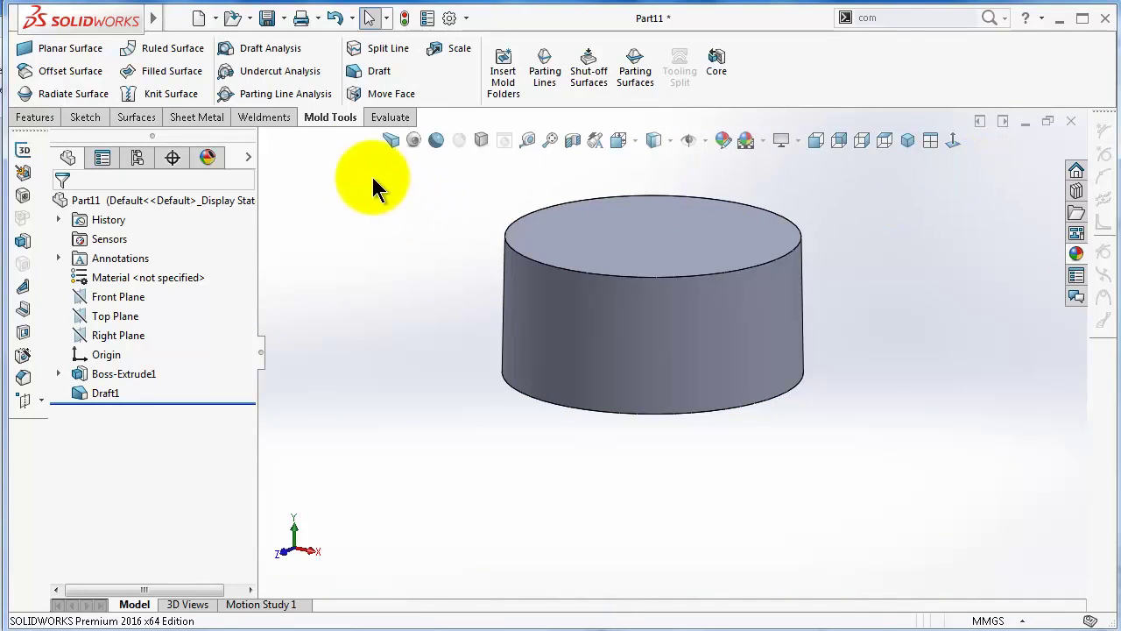
Run a Draft Analysis on the drafted cylinder with a 0.5° draft angle and its top face as pull direction
{"action": "left_click", "coordinate": [278, 53]}
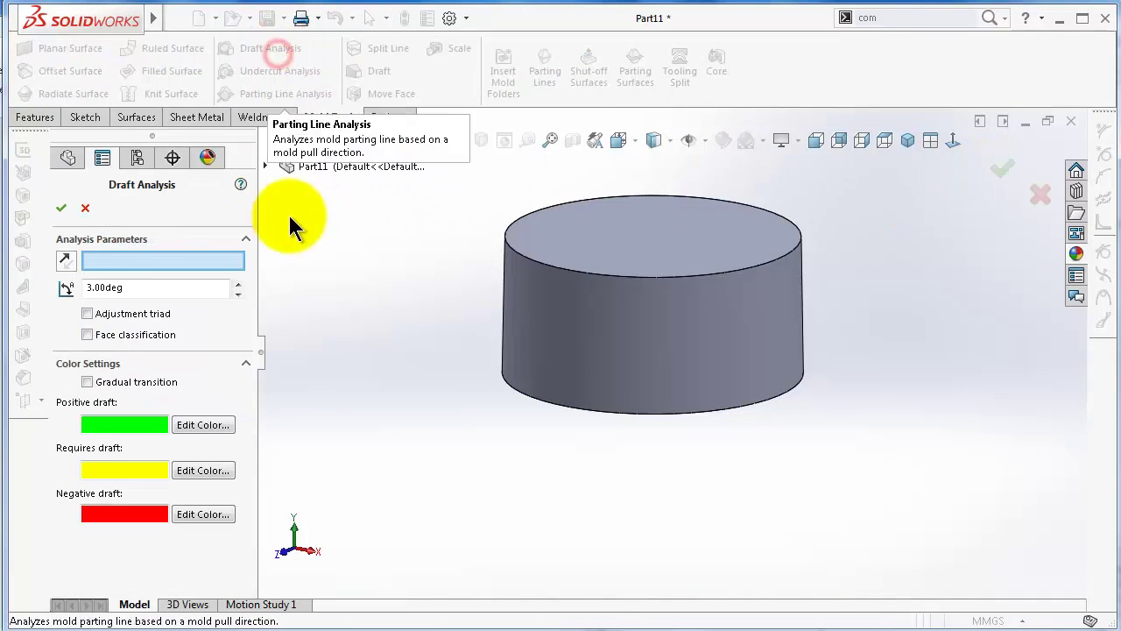
{"action": "left_click", "coordinate": [674, 240]}
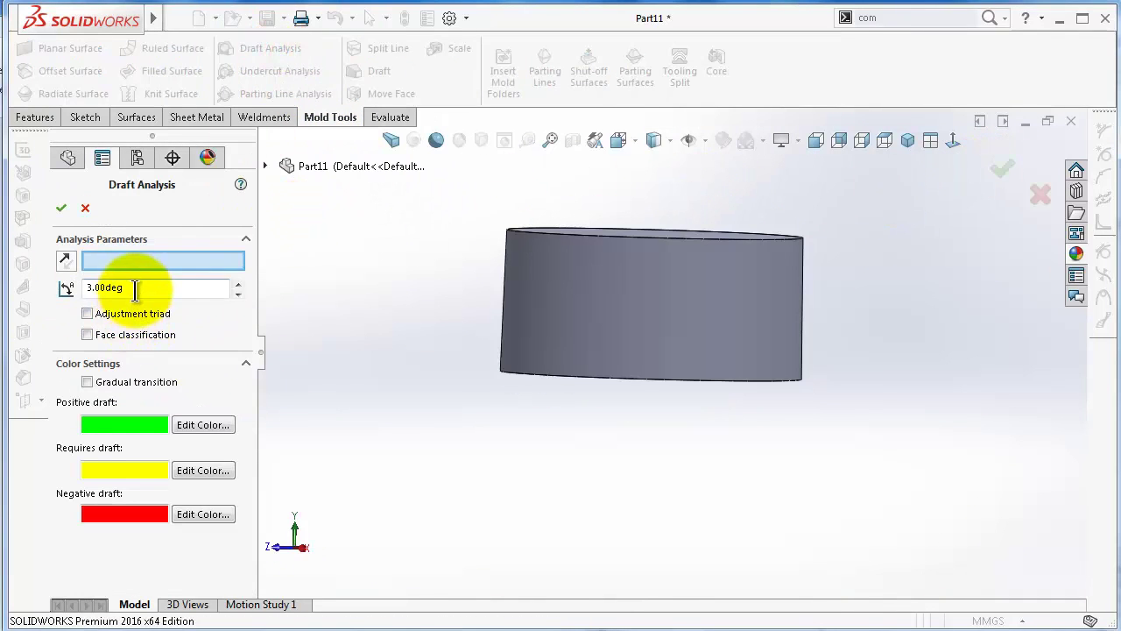
{"action": "double_click", "coordinate": [132, 286]}
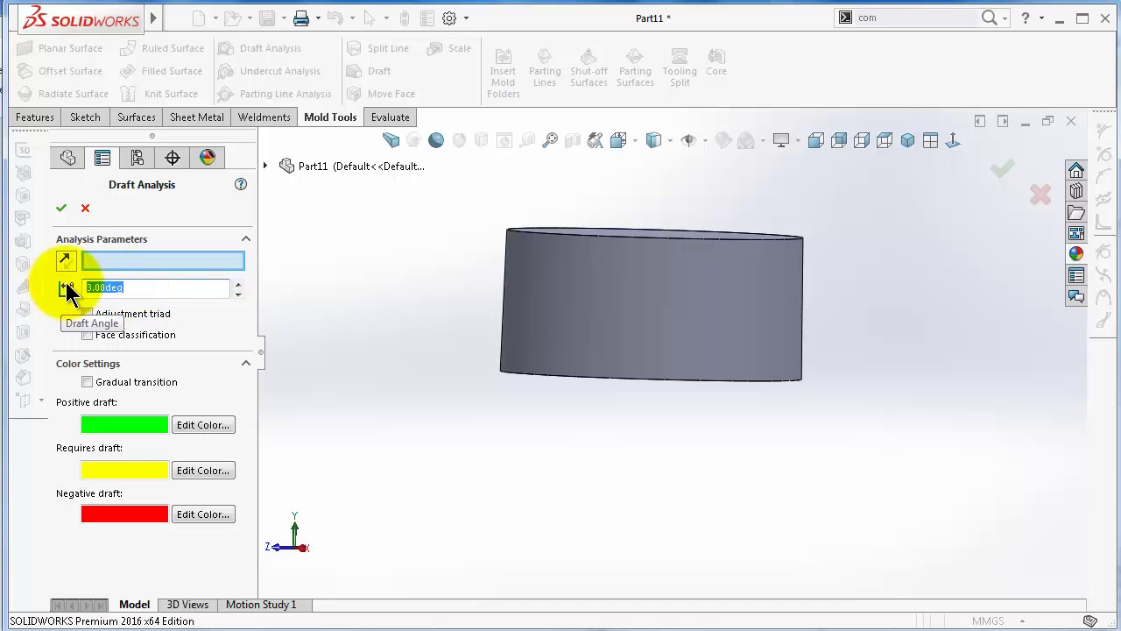
{"action": "type", "text": "0.5"}
{"action": "left_click", "coordinate": [350, 292]}
{"action": "left_click", "coordinate": [135, 259]}
{"action": "middle_click_drag", "start_coordinate": [538, 220], "coordinate": [536, 277]}
{"action": "left_click", "coordinate": [609, 253]}
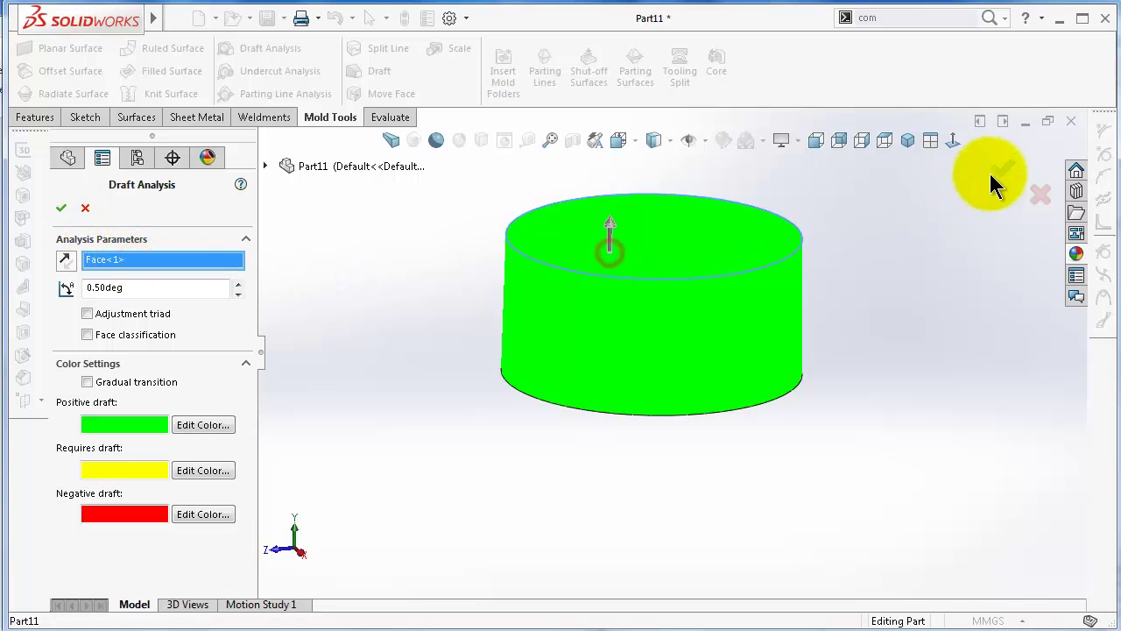
{"action": "left_click", "coordinate": [1001, 168]}
Examine the draft colours and the side wall's draft angle around the cylinder, and turn off the Draft Analysis display
{"action": "middle_click_drag", "start_coordinate": [728, 282], "coordinate": [717, 256]}
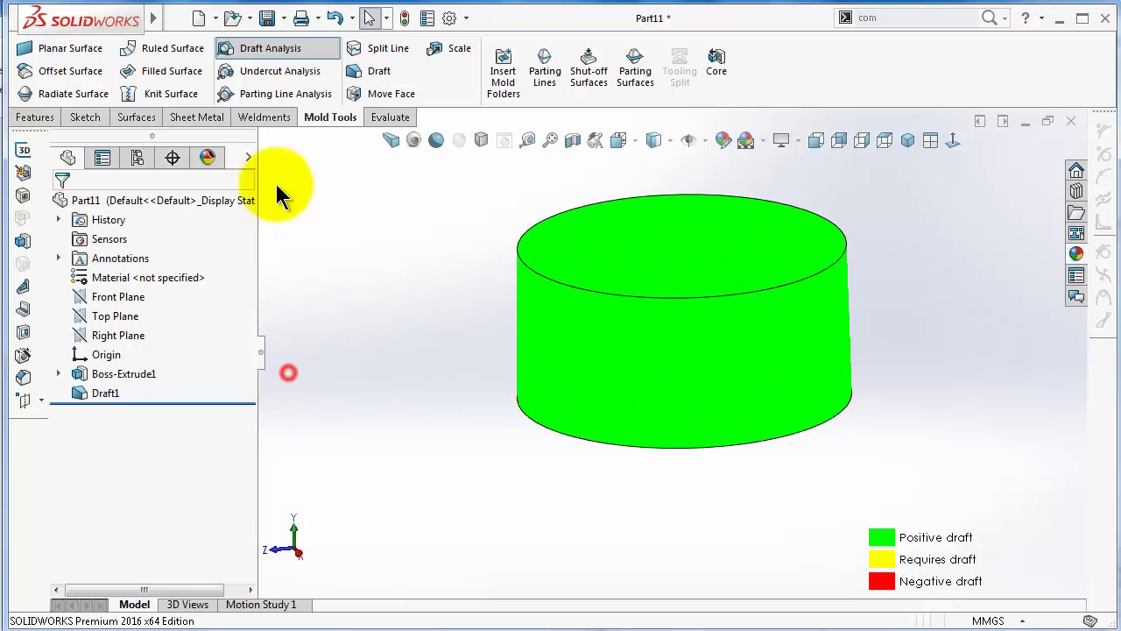
{"action": "middle_click_drag", "start_coordinate": [482, 350], "coordinate": [587, 347]}
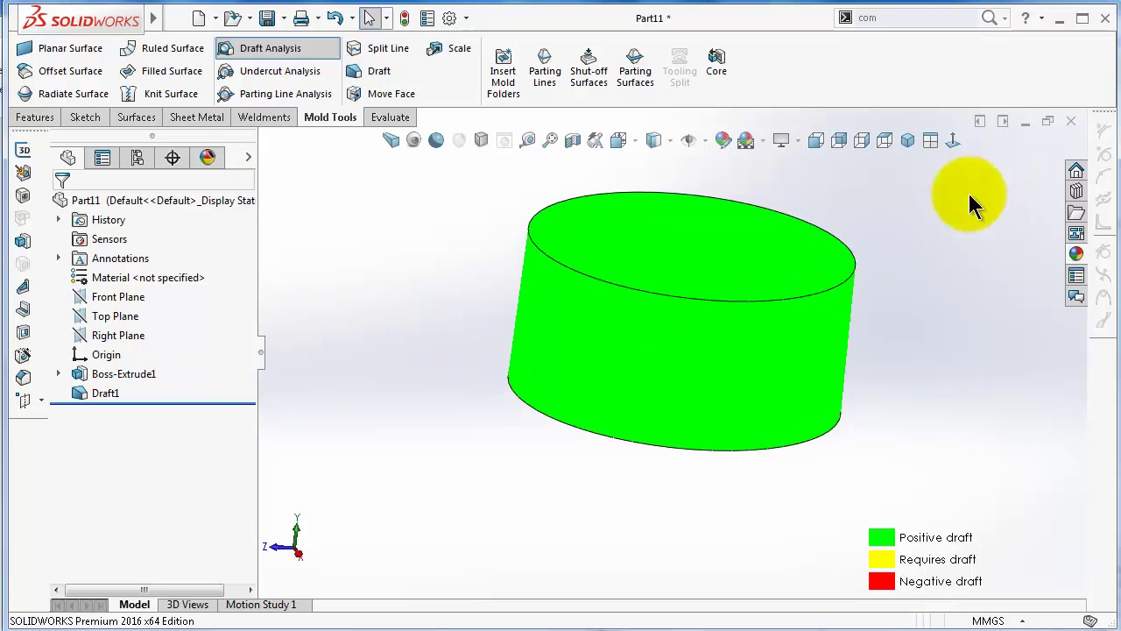
{"action": "middle_click_drag", "start_coordinate": [944, 232], "coordinate": [931, 237]}
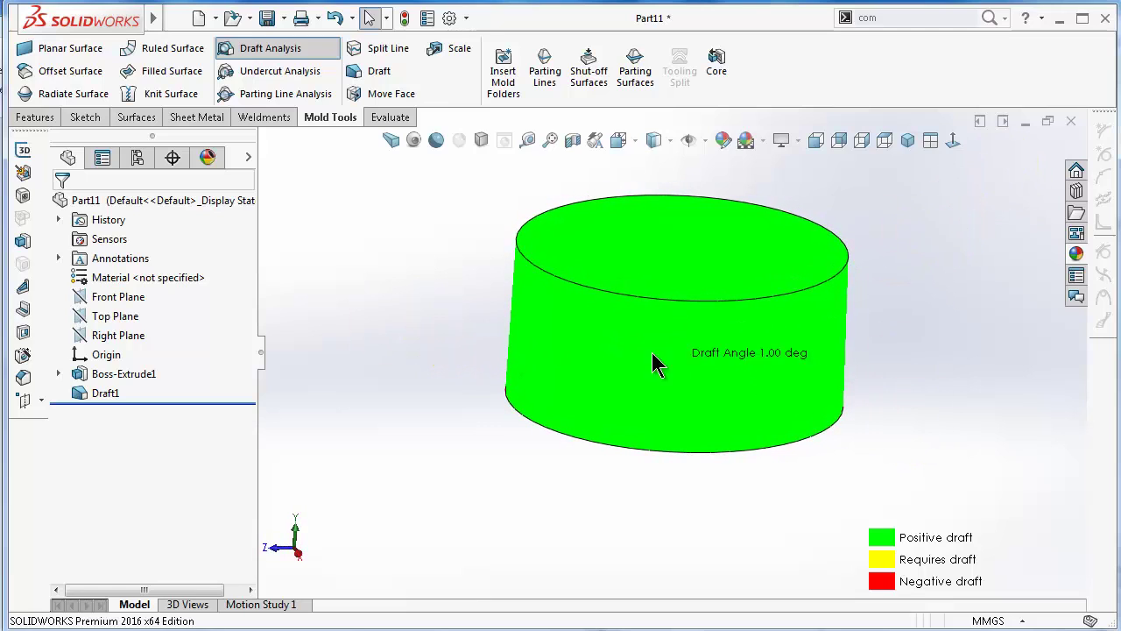
{"action": "middle_click_drag", "start_coordinate": [357, 239], "coordinate": [390, 246]}
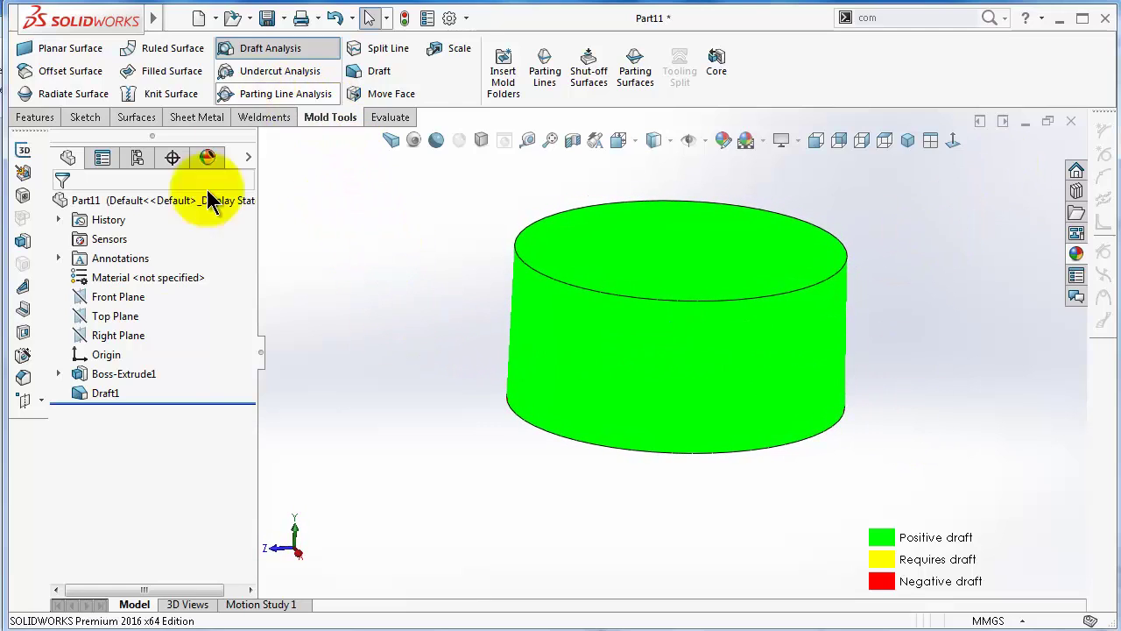
{"action": "left_click", "coordinate": [255, 50]}
Edit the cylinder's draft feature and set its draft angle to 3°
{"action": "left_click", "coordinate": [106, 394]}
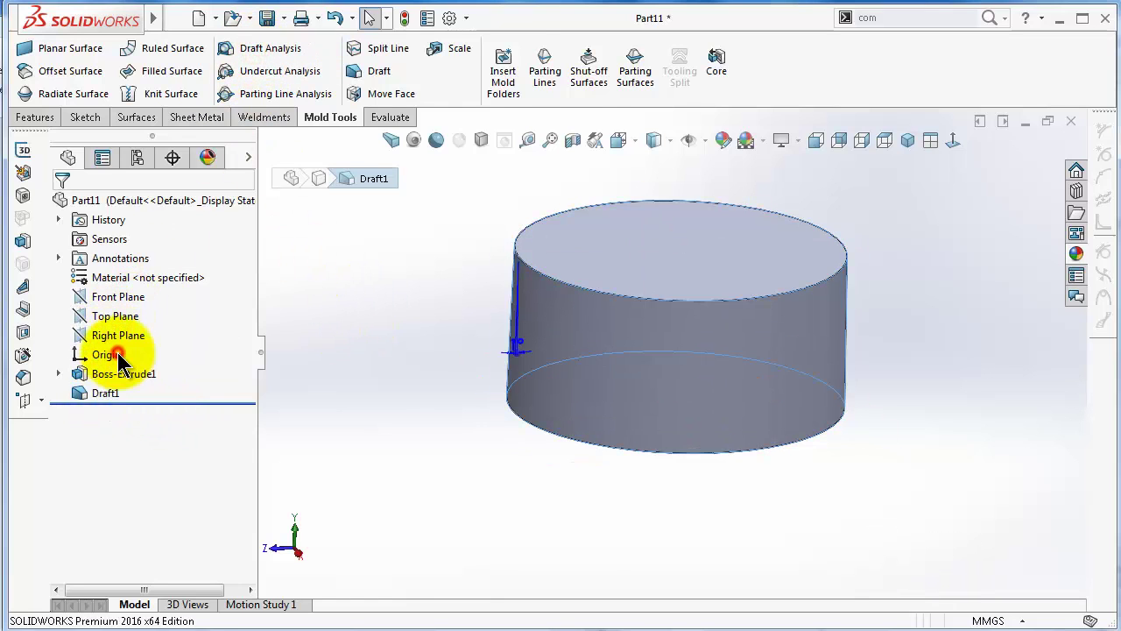
{"action": "left_click", "coordinate": [119, 355]}
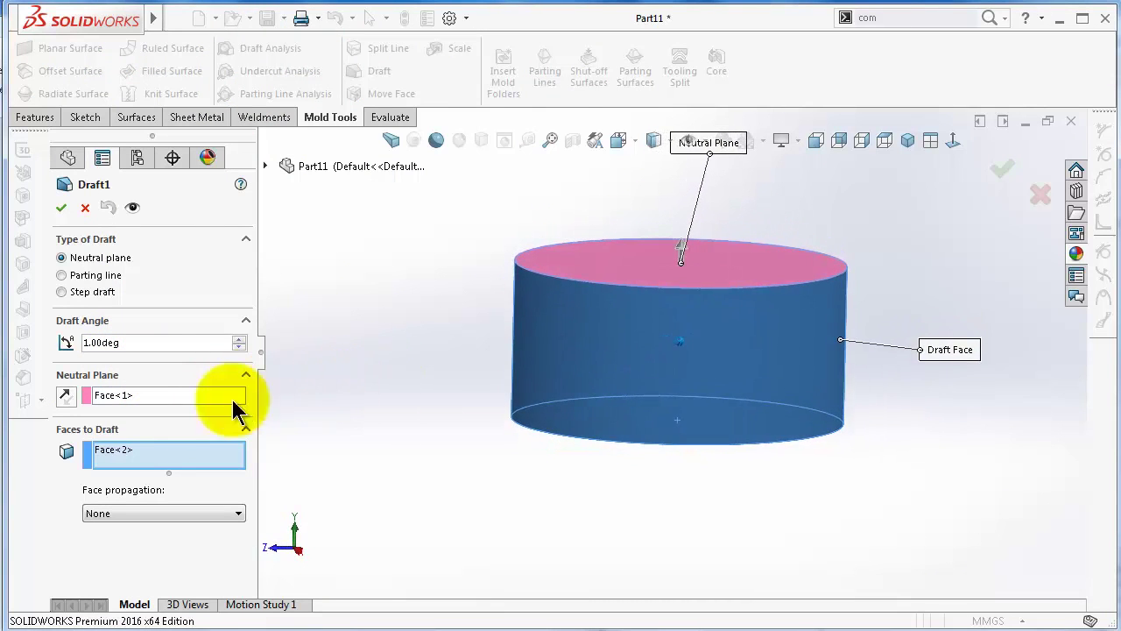
{"action": "left_click_drag", "start_coordinate": [132, 346], "coordinate": [57, 340]}
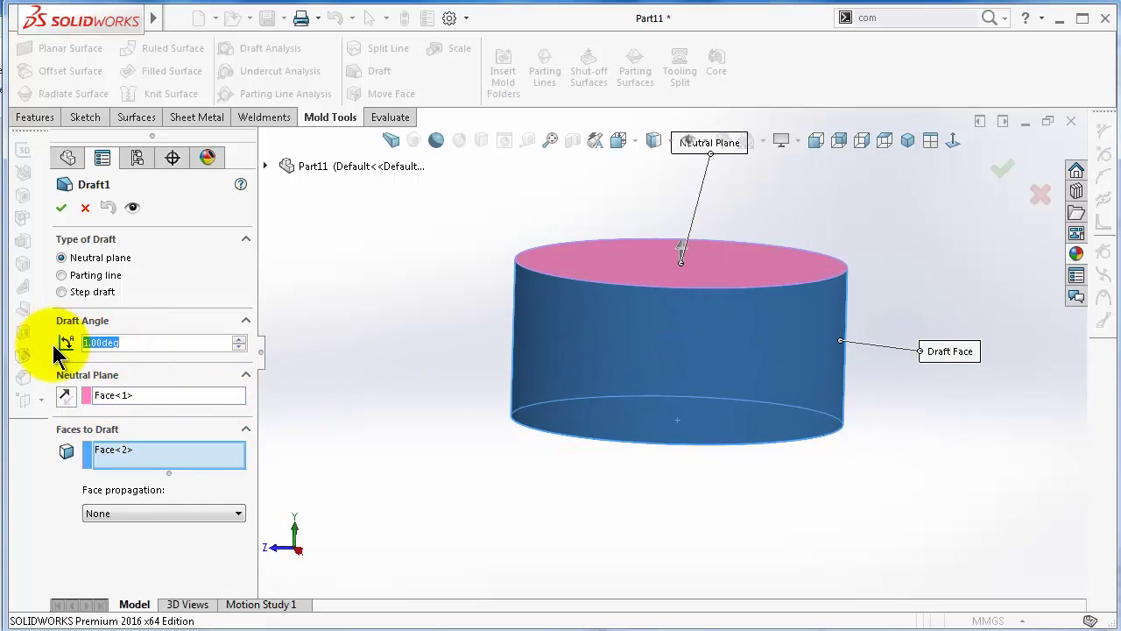
{"action": "type", "text": "3"}
{"action": "key", "text": "Return"}
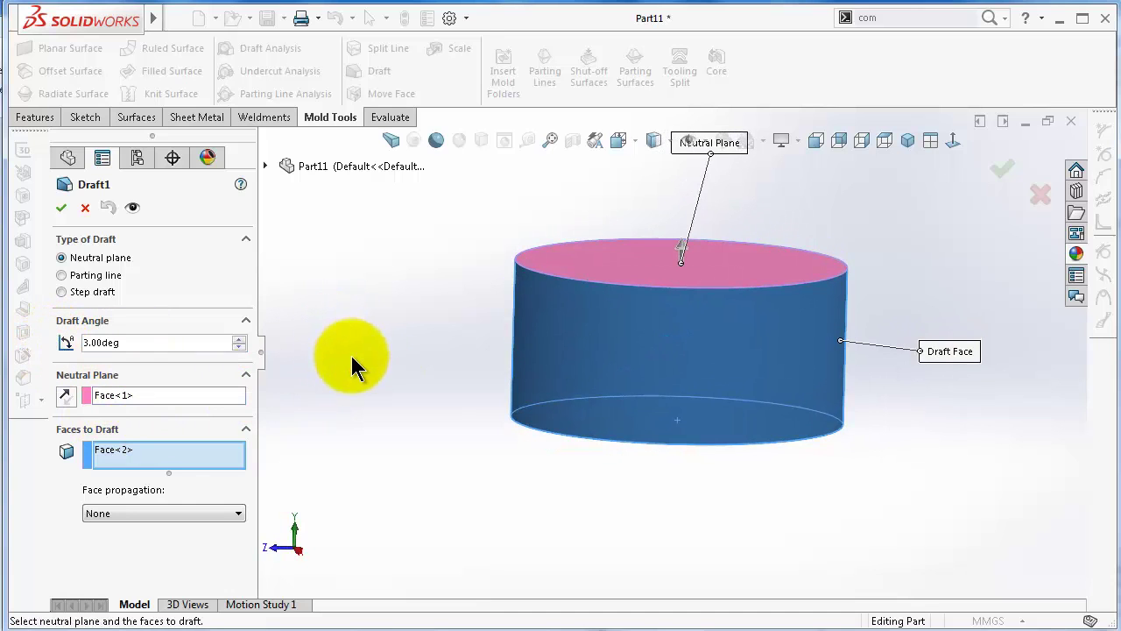
{"action": "left_click", "coordinate": [1006, 170]}
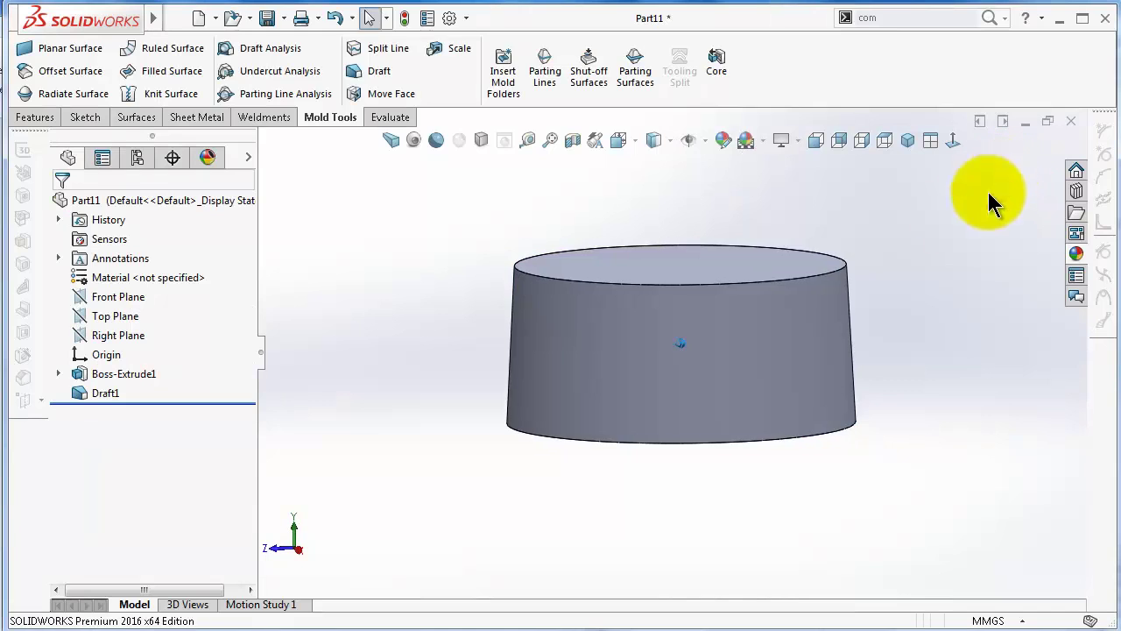
Reverse the direction of the cylinder's draft so that its side wall tapers toward the bottom face
{"action": "left_click", "coordinate": [91, 391]}
{"action": "left_click", "coordinate": [77, 351]}
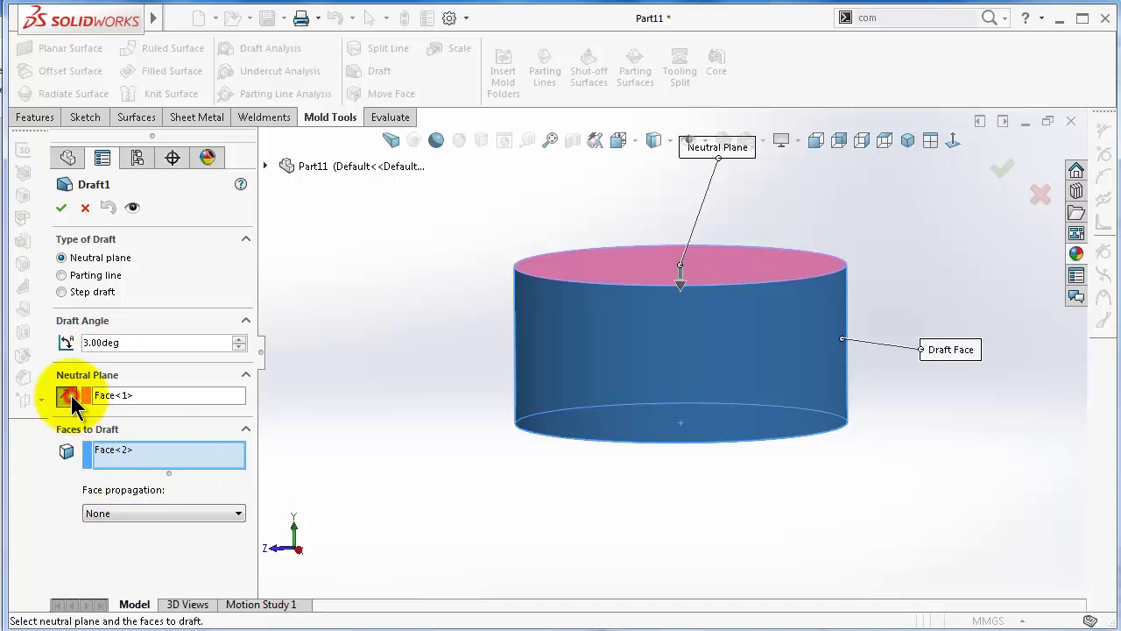
{"action": "left_click", "coordinate": [1001, 168]}
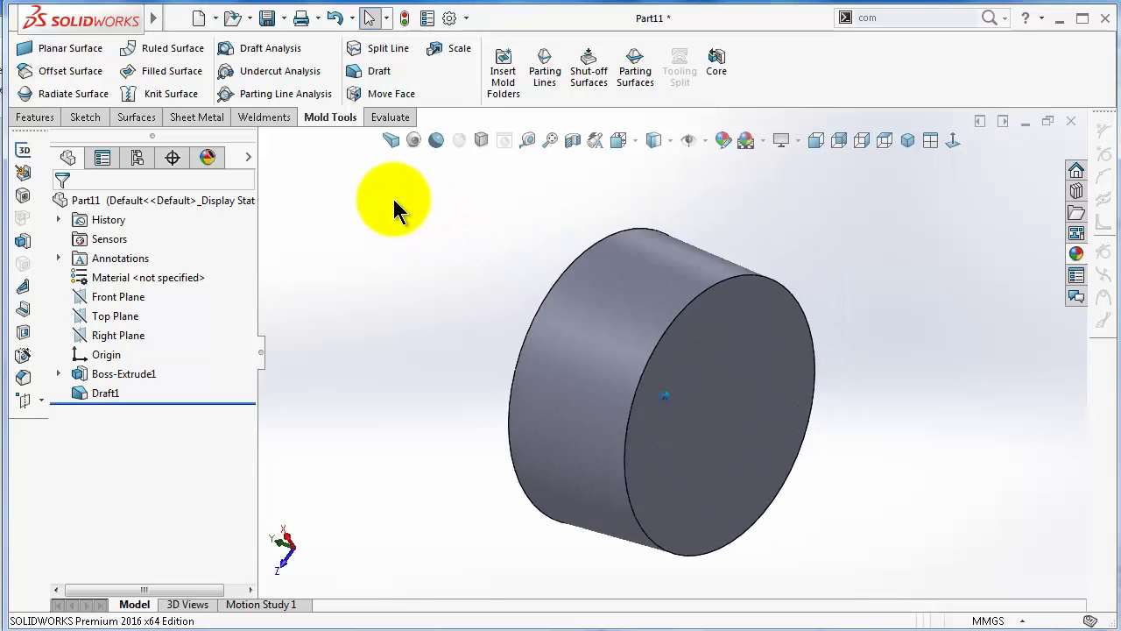
Run a Draft Analysis on the cylinder with a 2° draft angle and its bottom face as pull direction
{"action": "left_click", "coordinate": [261, 49]}
{"action": "left_click", "coordinate": [260, 49]}
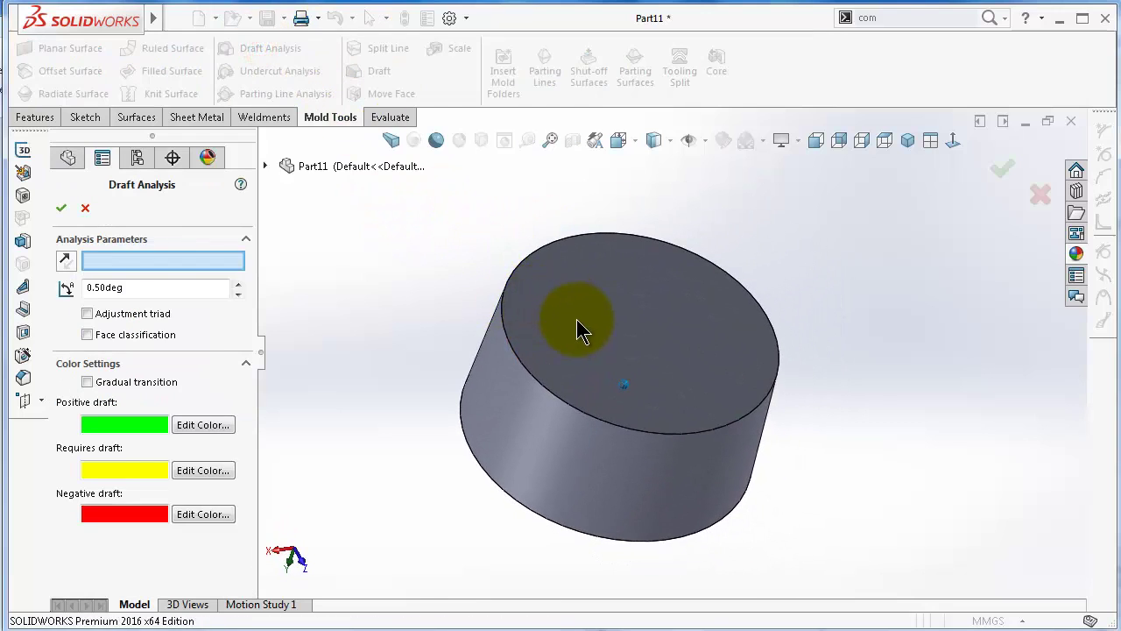
{"action": "left_click", "coordinate": [578, 324]}
{"action": "left_click_drag", "start_coordinate": [145, 289], "coordinate": [29, 301]}
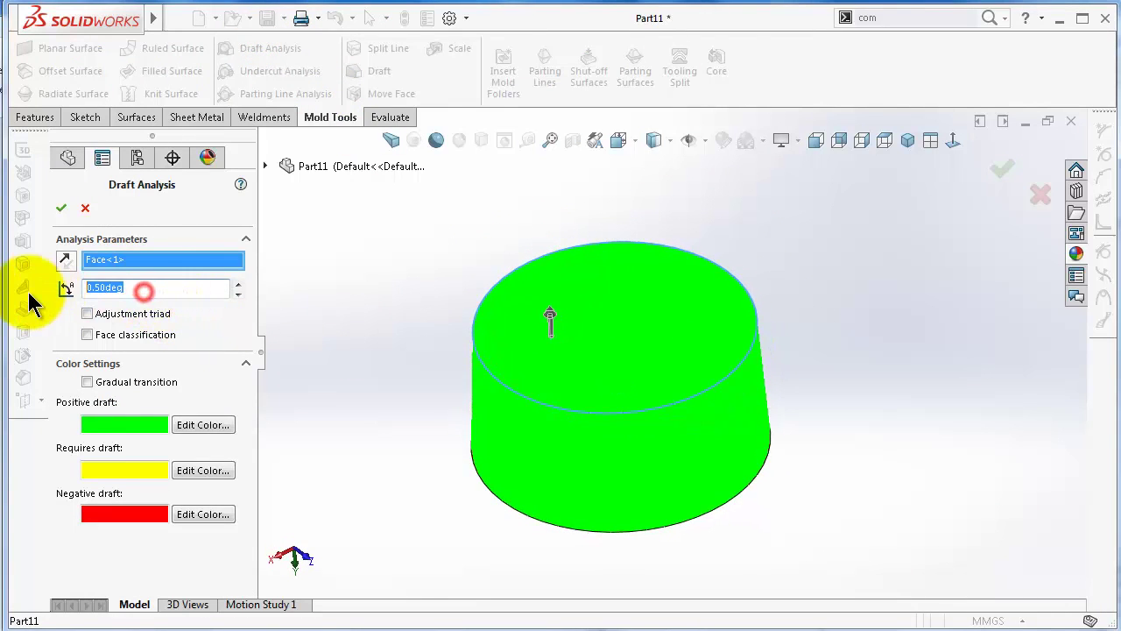
{"action": "type", "text": "2"}
{"action": "left_click", "coordinate": [372, 306]}
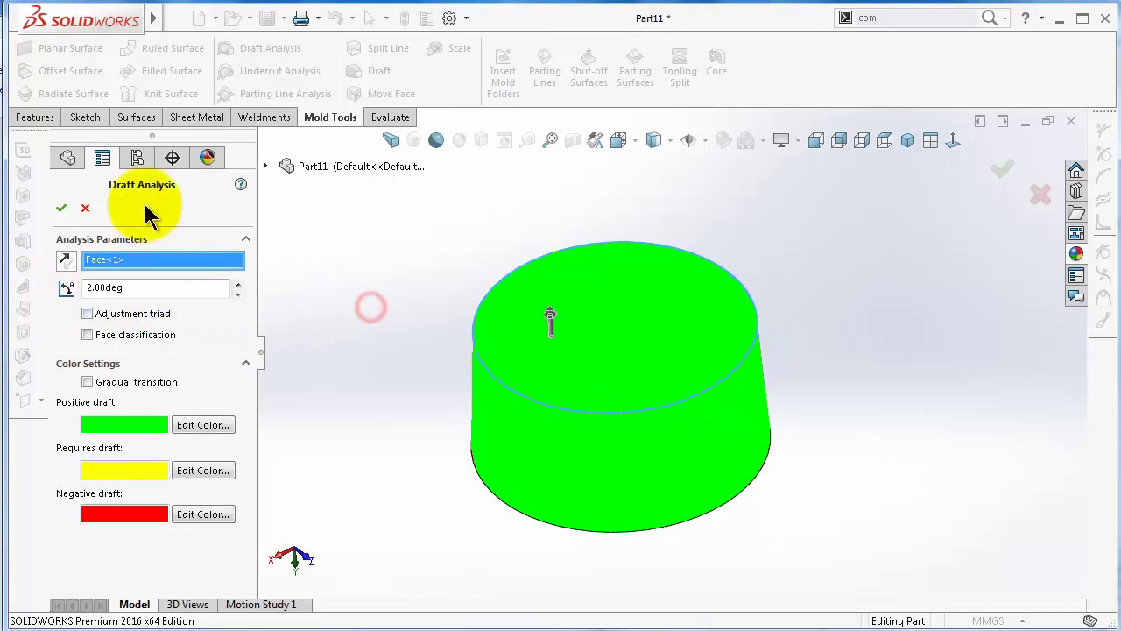
{"action": "left_click", "coordinate": [59, 208]}
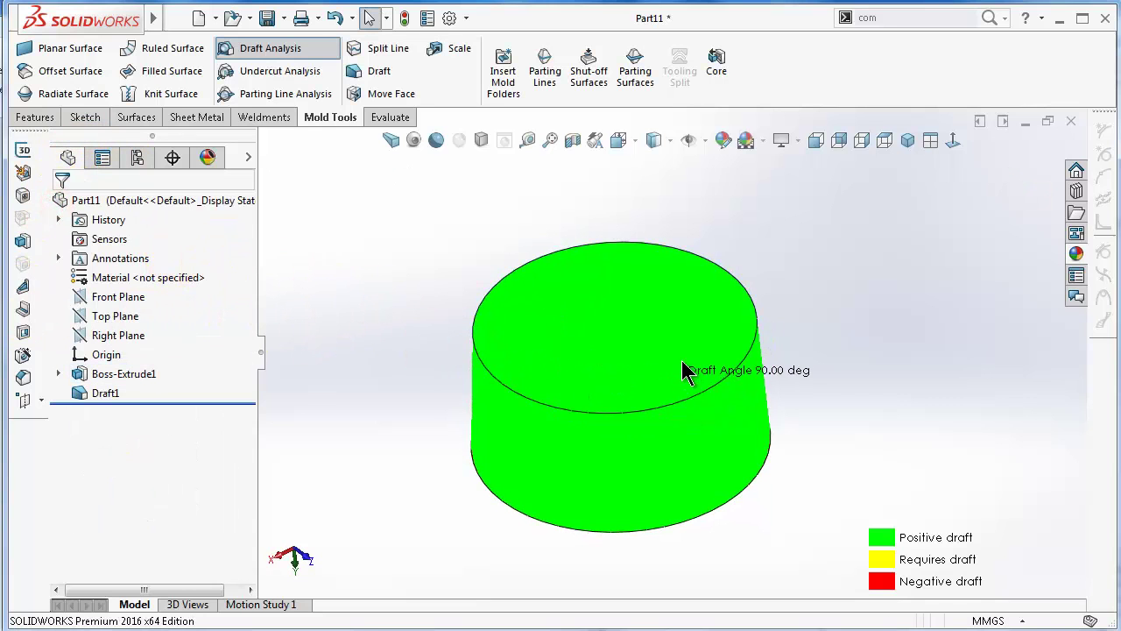
{"action": "middle_click_drag", "start_coordinate": [673, 366], "coordinate": [664, 335]}
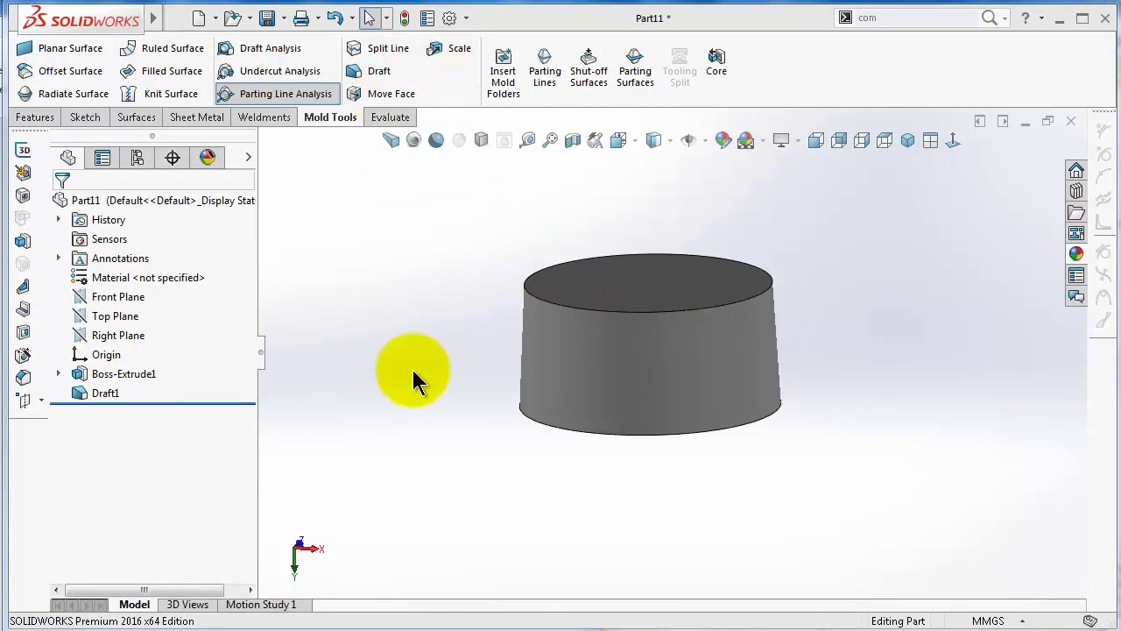
{"action": "left_click", "coordinate": [286, 94]}
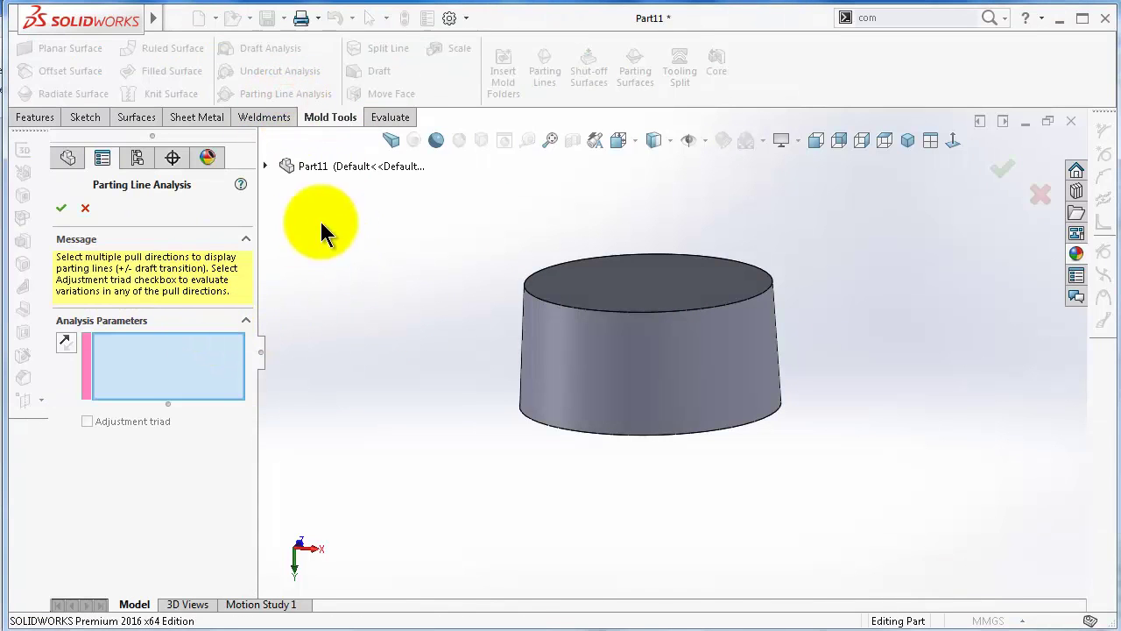
{"action": "left_click", "coordinate": [265, 166]}
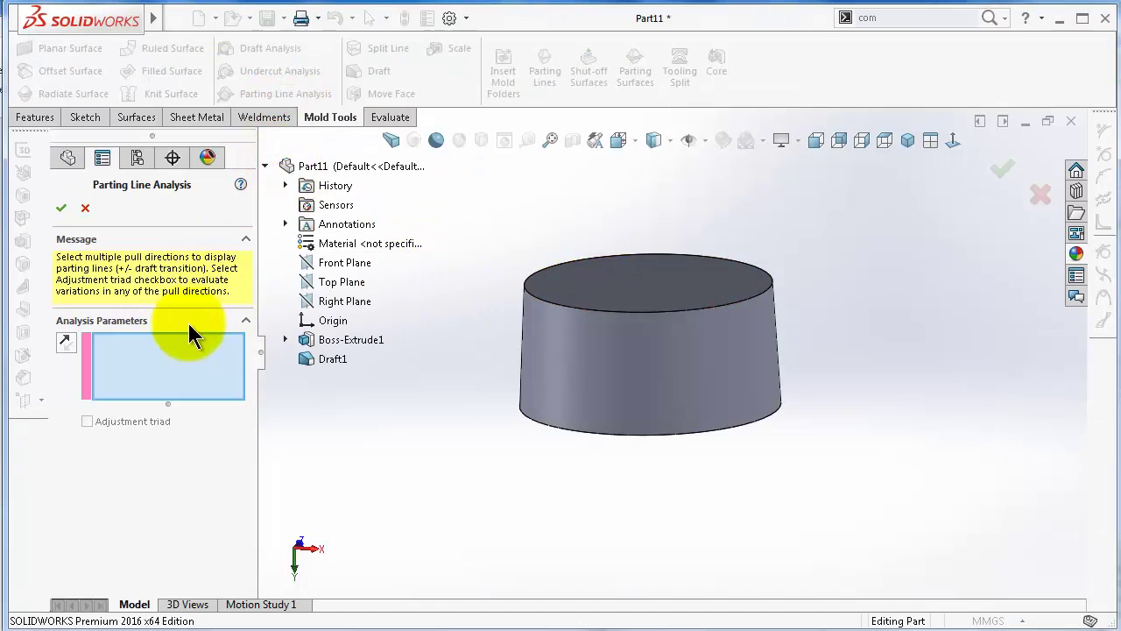
{"action": "left_click", "coordinate": [663, 289]}
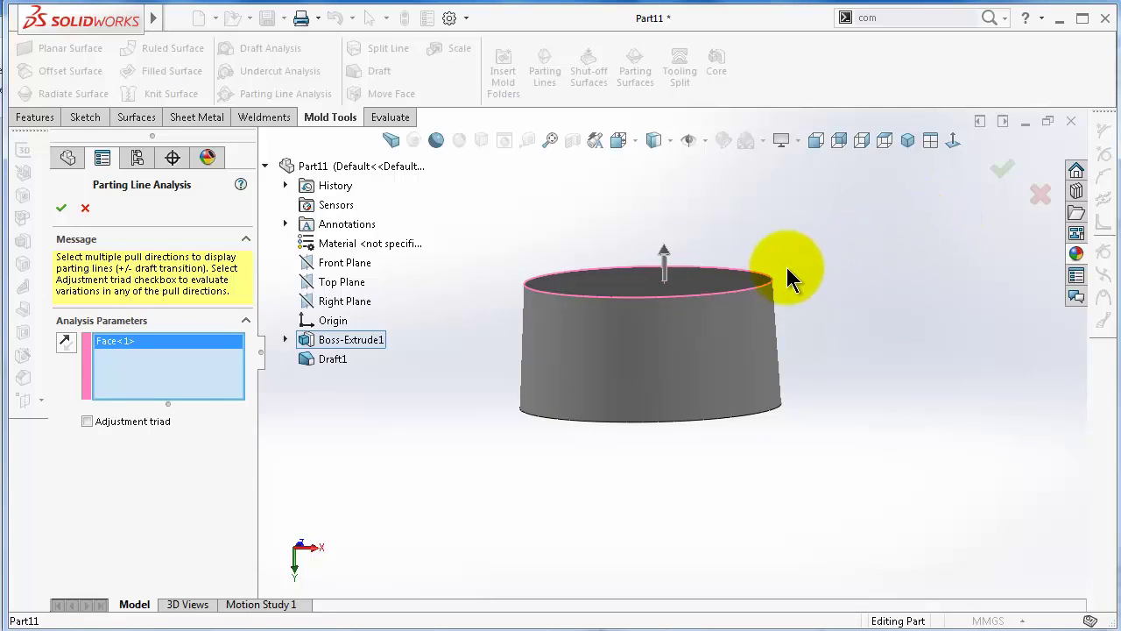
{"action": "left_click", "coordinate": [1038, 194]}
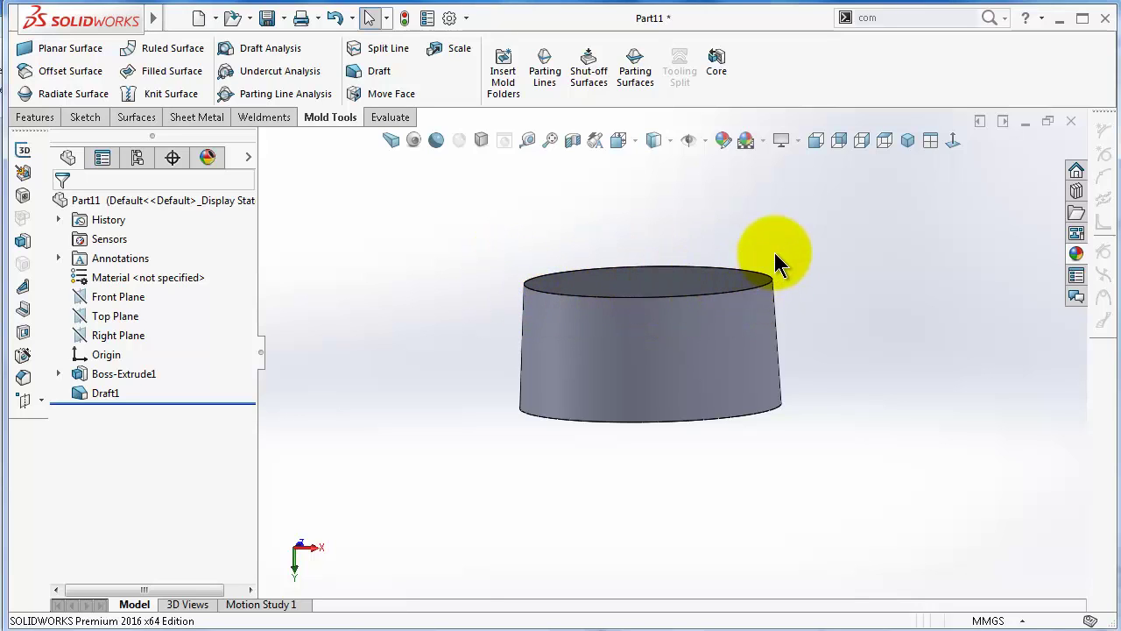
Select the Top Plane and examine where it lies relative to the drafted cylinder's smaller end face
{"action": "middle_click_drag", "start_coordinate": [780, 232], "coordinate": [776, 205]}
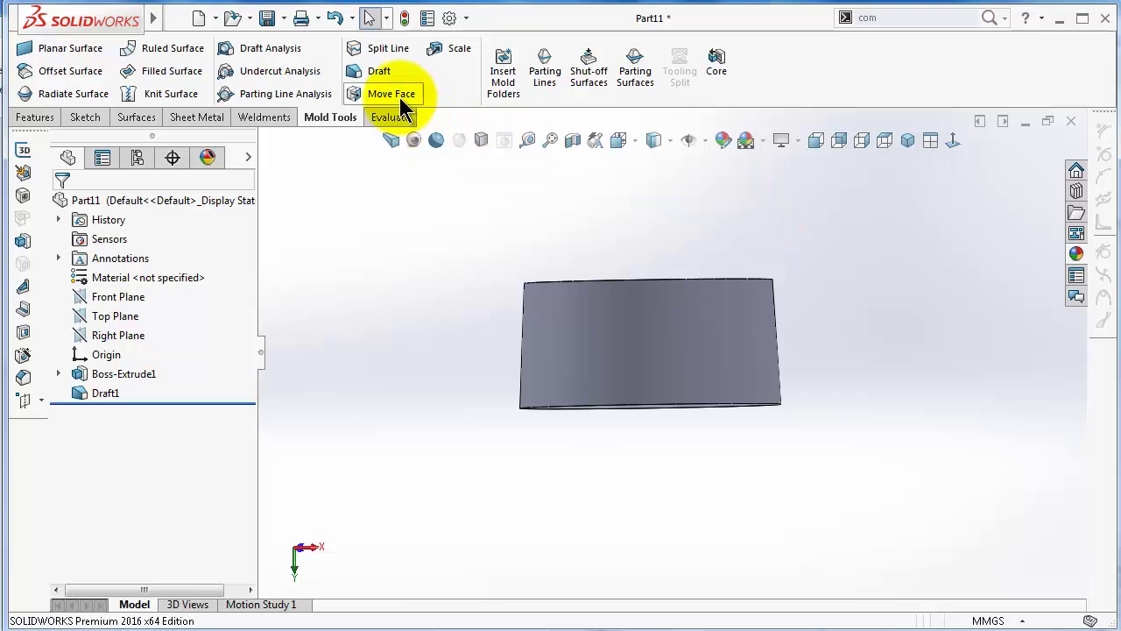
{"action": "middle_click_drag", "start_coordinate": [701, 275], "coordinate": [709, 307]}
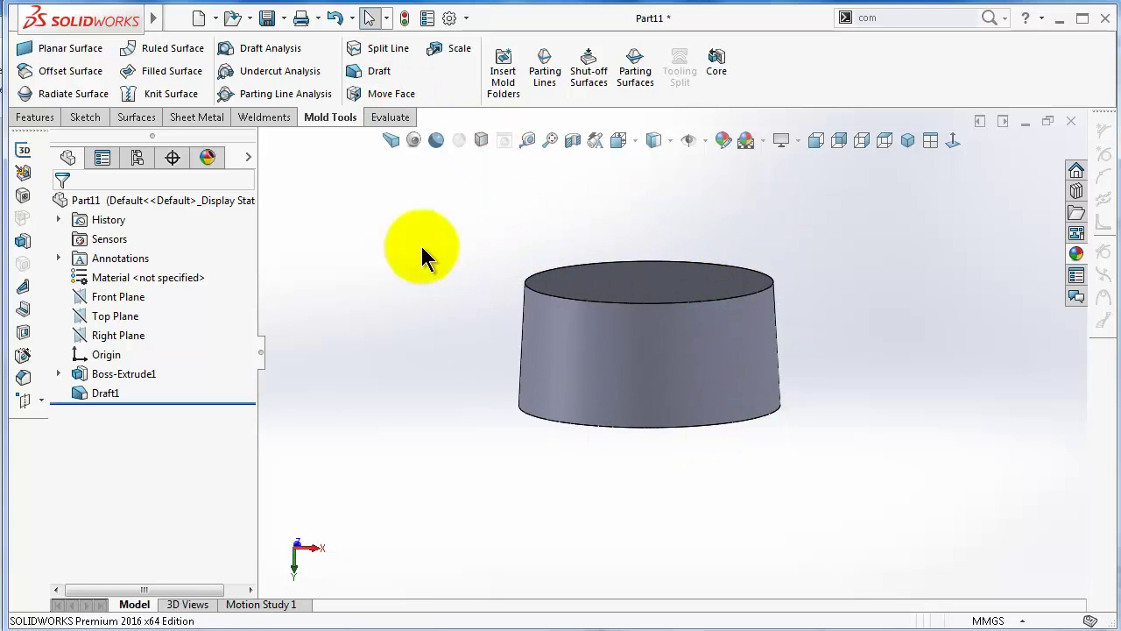
{"action": "middle_click_drag", "start_coordinate": [601, 275], "coordinate": [620, 262]}
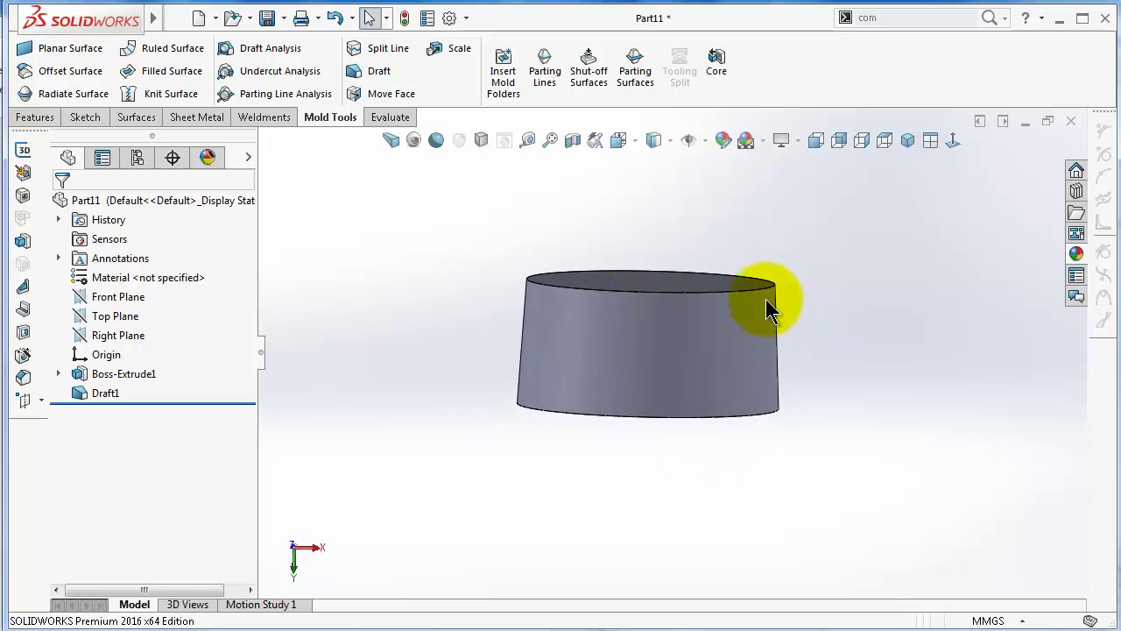
{"action": "scroll", "coordinate": [764, 298], "scroll_direction": "down", "scroll_amount": 2}
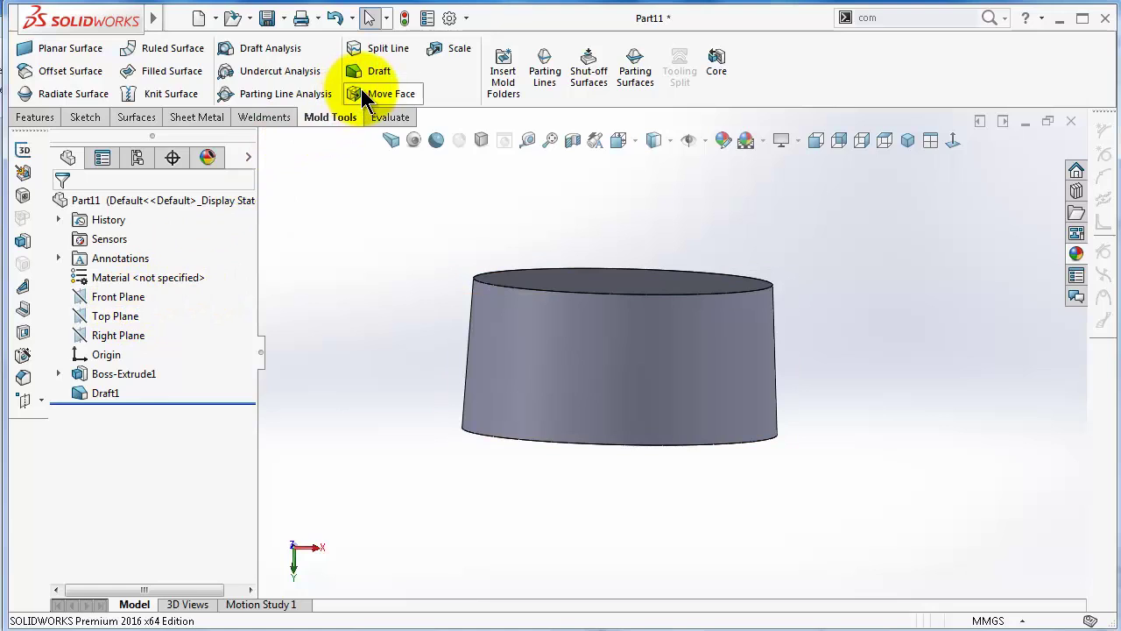
{"action": "left_click", "coordinate": [107, 319]}
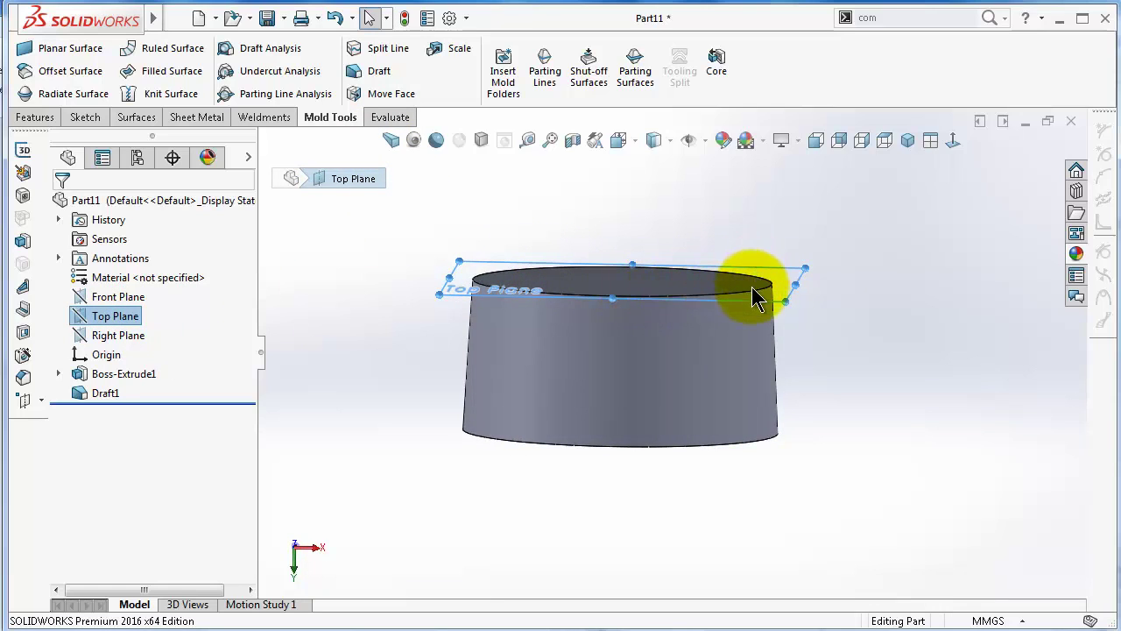
{"action": "mouse_move", "coordinate": [741, 257]}
{"action": "middle_mouse_down"}
{"action": "mouse_move", "coordinate": [738, 248]}
{"action": "mouse_move", "coordinate": [730, 271]}
{"action": "middle_mouse_up"}
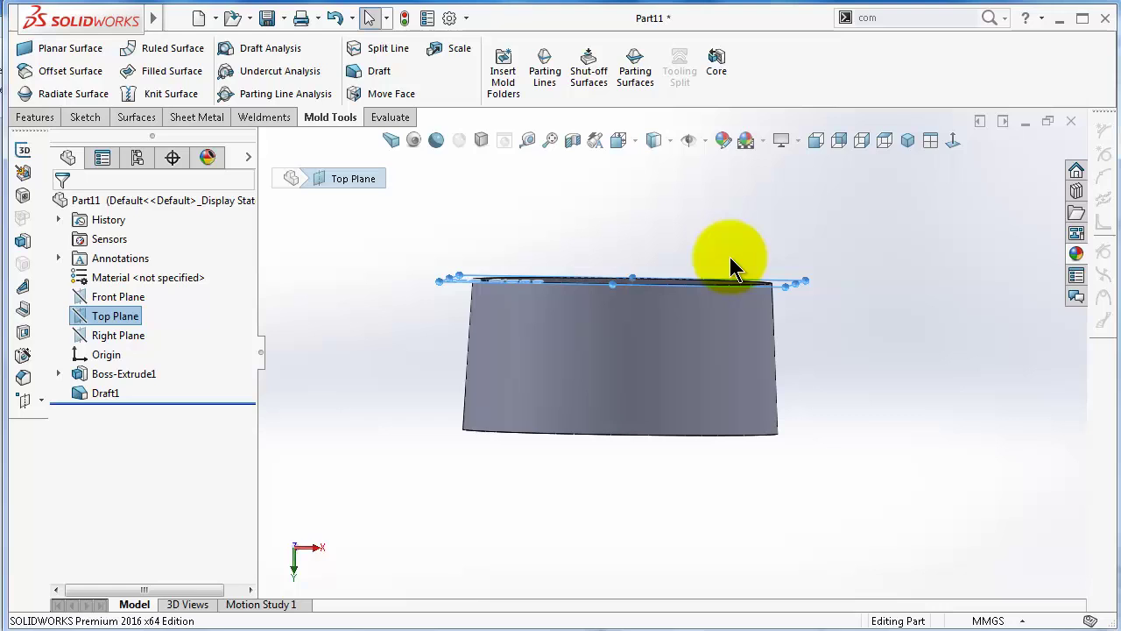
Switch to the vase part to review its split line, and return to the cylinder part
{"action": "left_click", "coordinate": [1024, 121]}
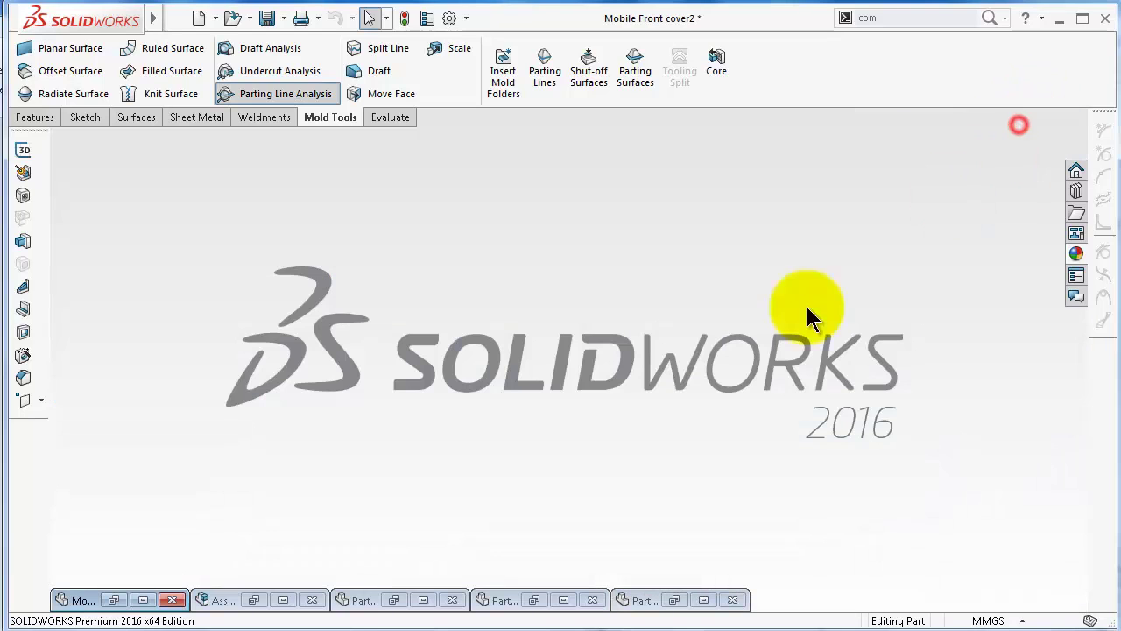
{"action": "double_click", "coordinate": [504, 603]}
{"action": "scroll", "coordinate": [632, 473], "scroll_direction": "down", "scroll_amount": 3}
{"action": "middle_click_drag", "start_coordinate": [670, 406], "coordinate": [675, 387]}
{"action": "scroll", "coordinate": [675, 388], "scroll_direction": "up", "scroll_amount": 2}
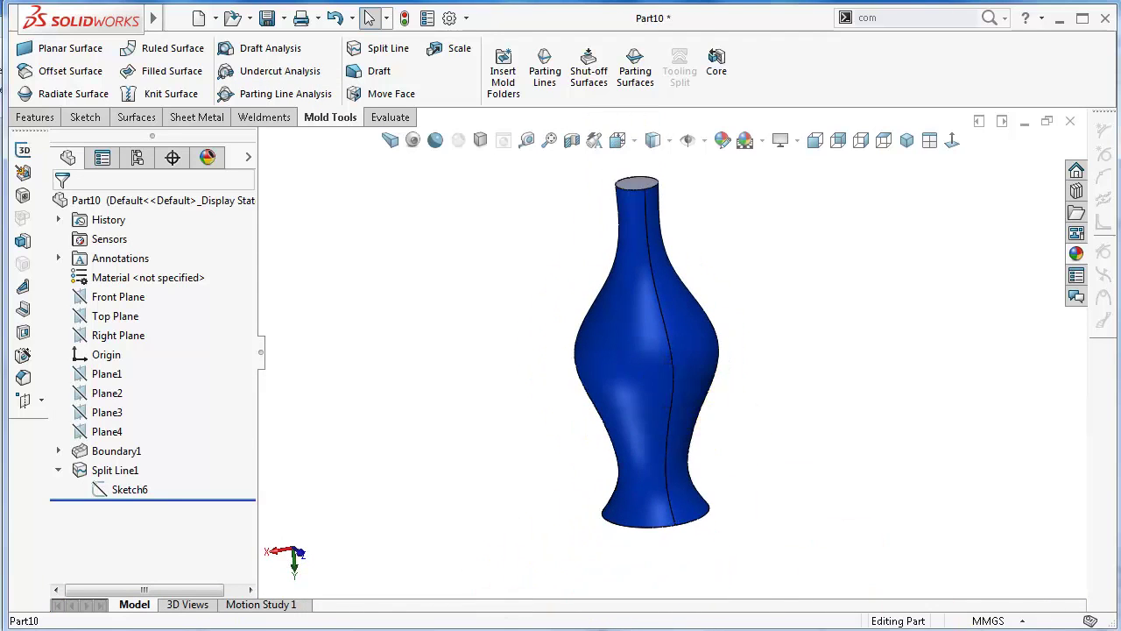
{"action": "left_click", "coordinate": [1025, 121]}
{"action": "left_click", "coordinate": [642, 600]}
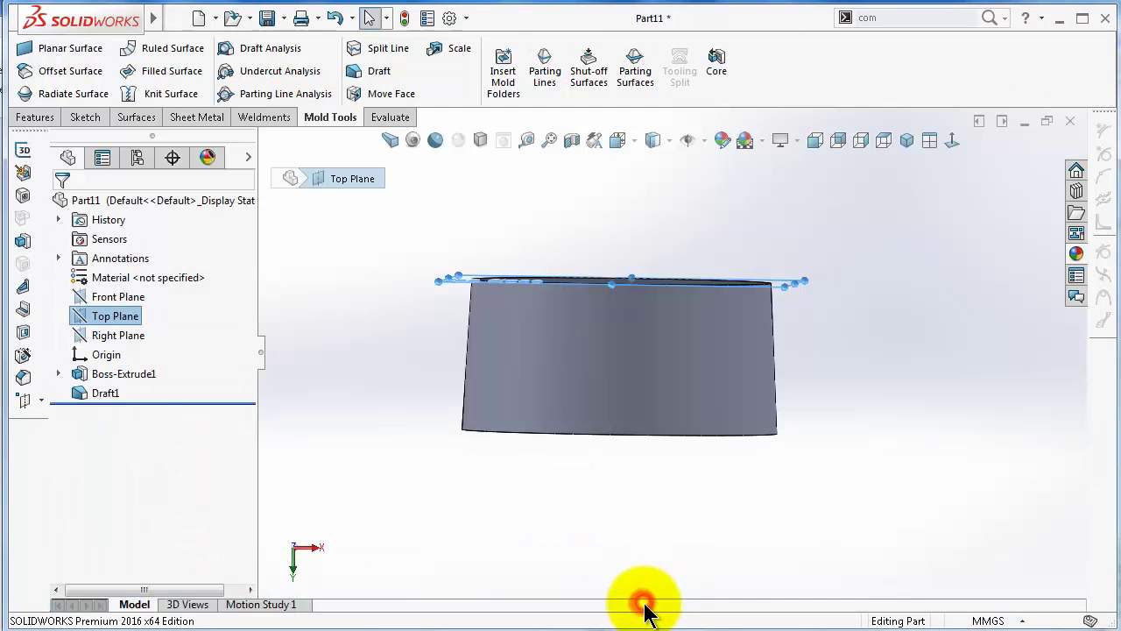
Offset the cylinder's smaller end face outward by 10 mm with Move Face
{"action": "middle_click_drag", "start_coordinate": [691, 306], "coordinate": [667, 340]}
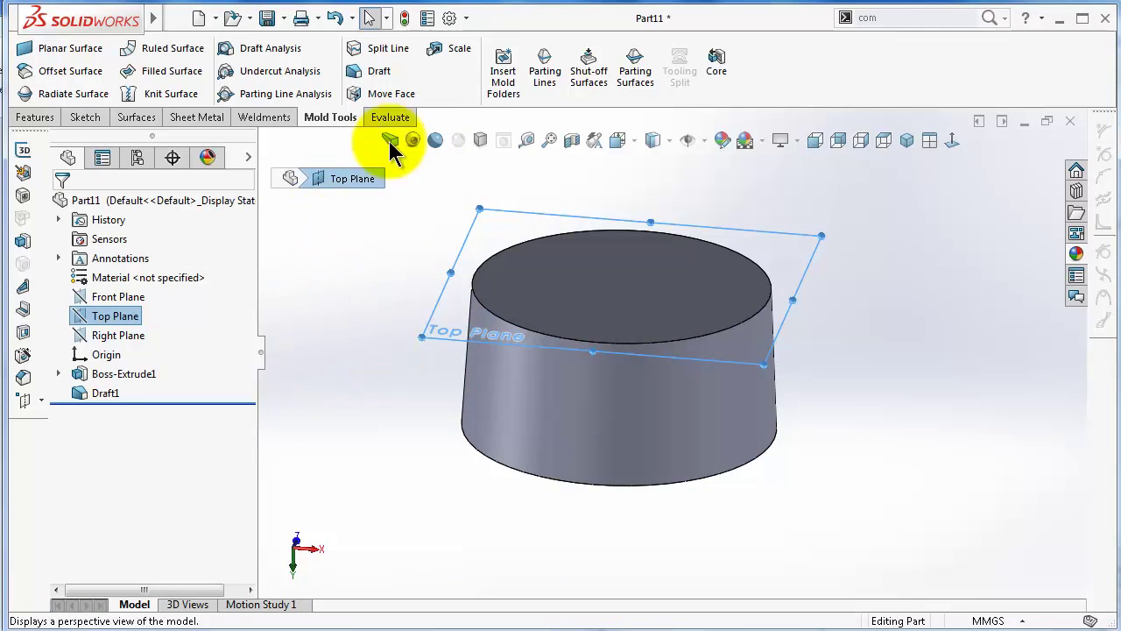
{"action": "left_click", "coordinate": [394, 93]}
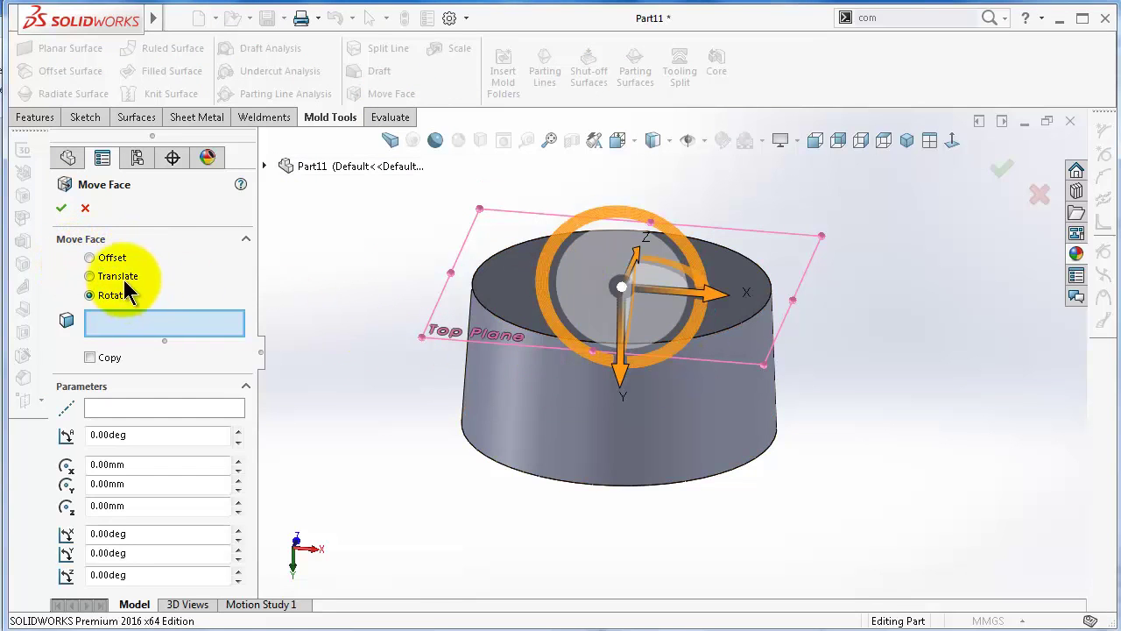
{"action": "left_click", "coordinate": [112, 257]}
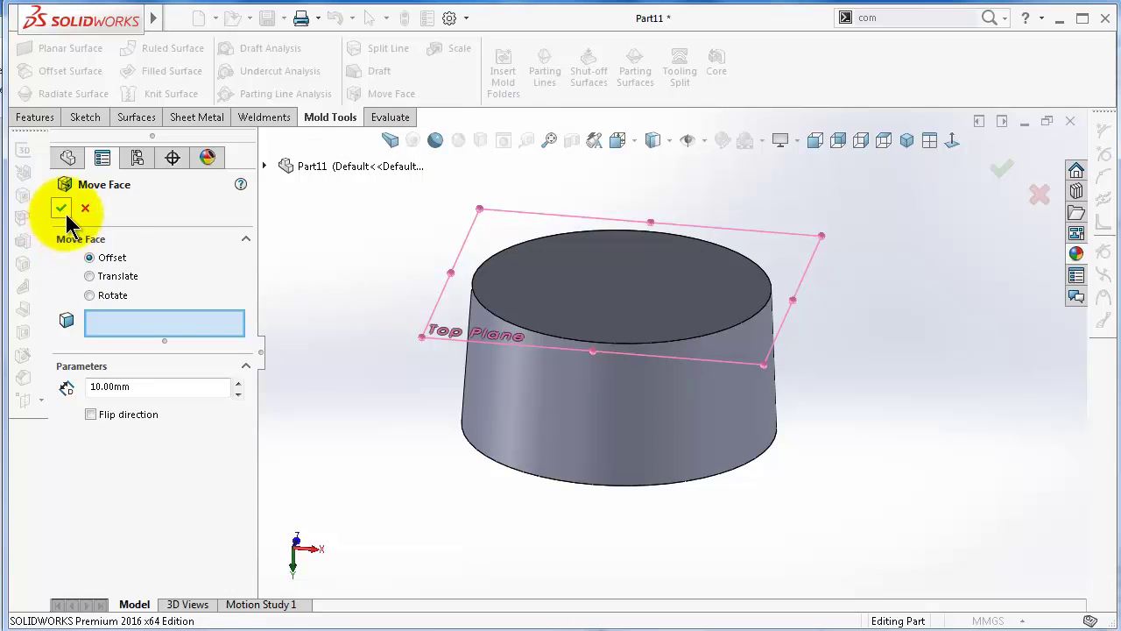
{"action": "left_click", "coordinate": [551, 280]}
{"action": "middle_click_drag", "start_coordinate": [846, 412], "coordinate": [852, 372]}
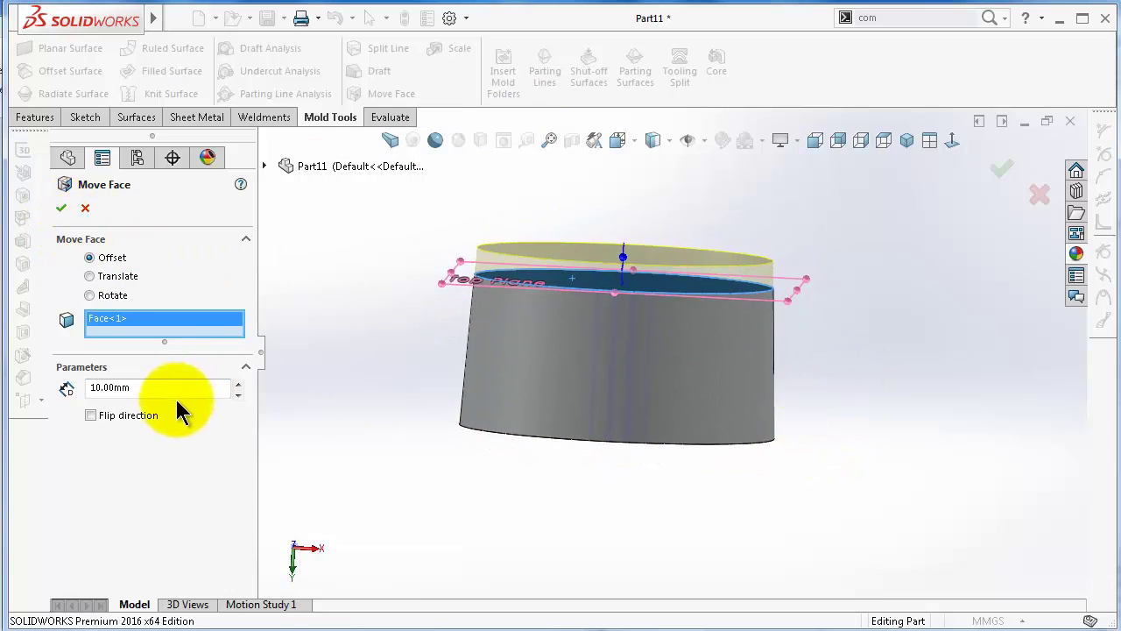
{"action": "left_click", "coordinate": [63, 210]}
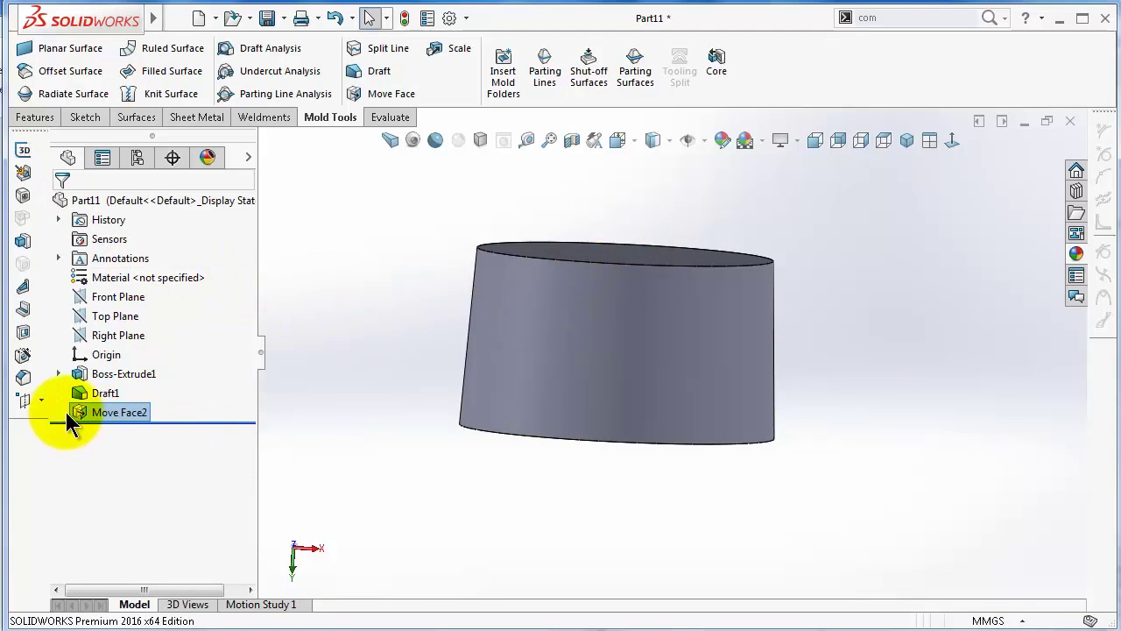
Run a Parting Line Analysis on the extended cylinder with the Top Plane as pull direction
{"action": "left_click", "coordinate": [126, 318]}
{"action": "middle_click_drag", "start_coordinate": [676, 295], "coordinate": [676, 279]}
{"action": "scroll", "coordinate": [778, 268], "scroll_direction": "down", "scroll_amount": 2}
{"action": "middle_click_drag", "start_coordinate": [778, 268], "coordinate": [745, 310]}
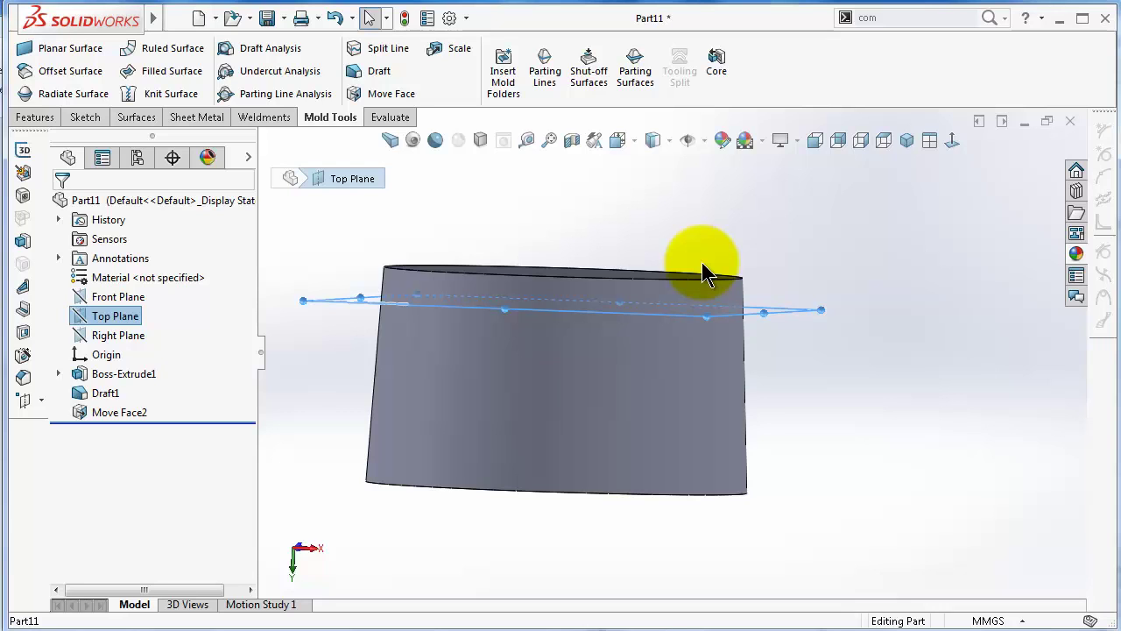
{"action": "scroll", "coordinate": [498, 350], "scroll_direction": "up", "scroll_amount": 1}
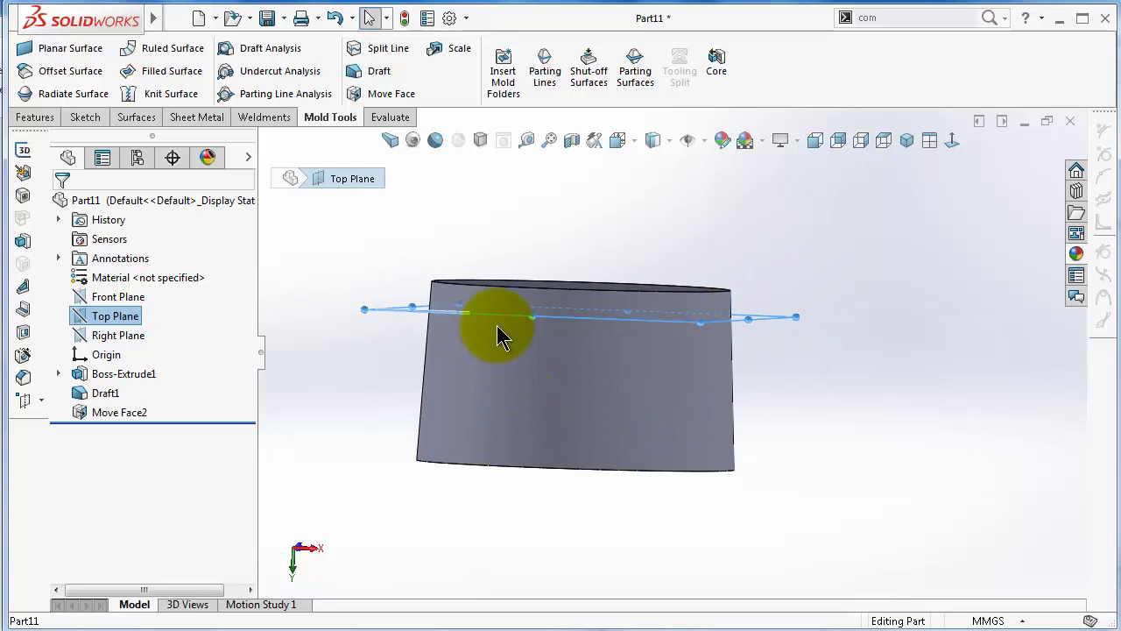
{"action": "middle_click_drag", "start_coordinate": [499, 323], "coordinate": [385, 289]}
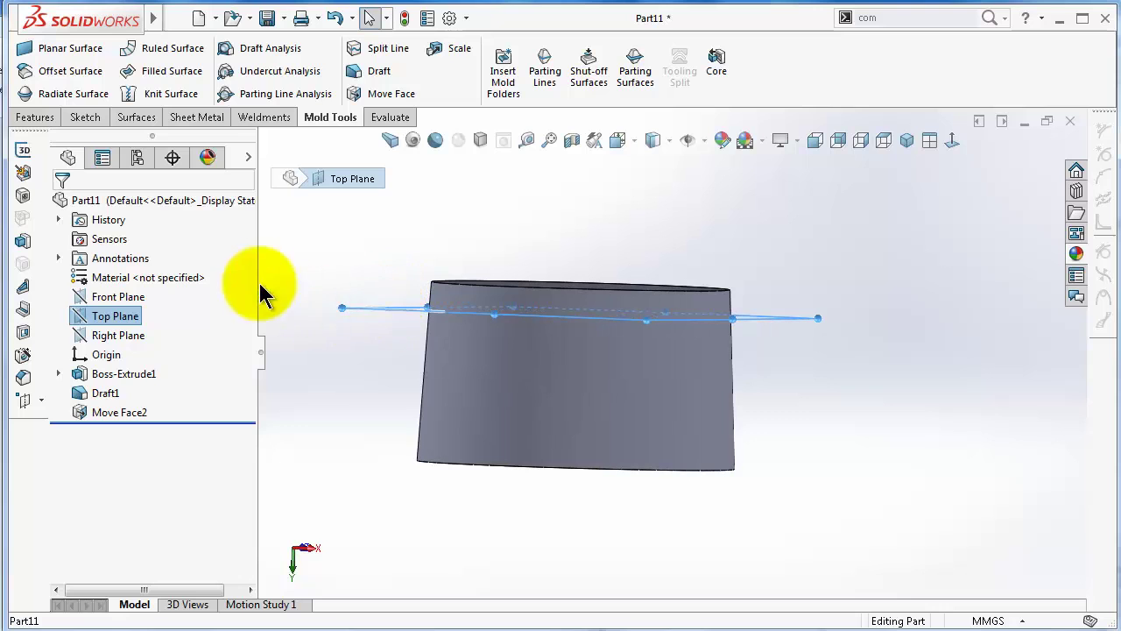
{"action": "left_click", "coordinate": [262, 94]}
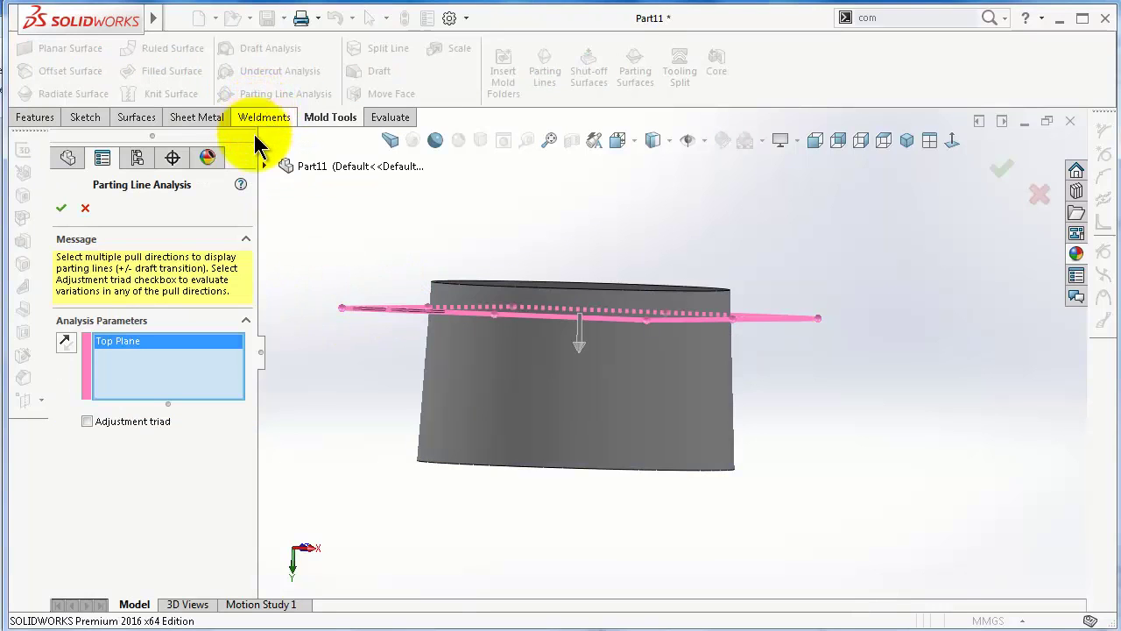
{"action": "left_click", "coordinate": [1003, 166]}
{"action": "middle_click_drag", "start_coordinate": [553, 301], "coordinate": [700, 326]}
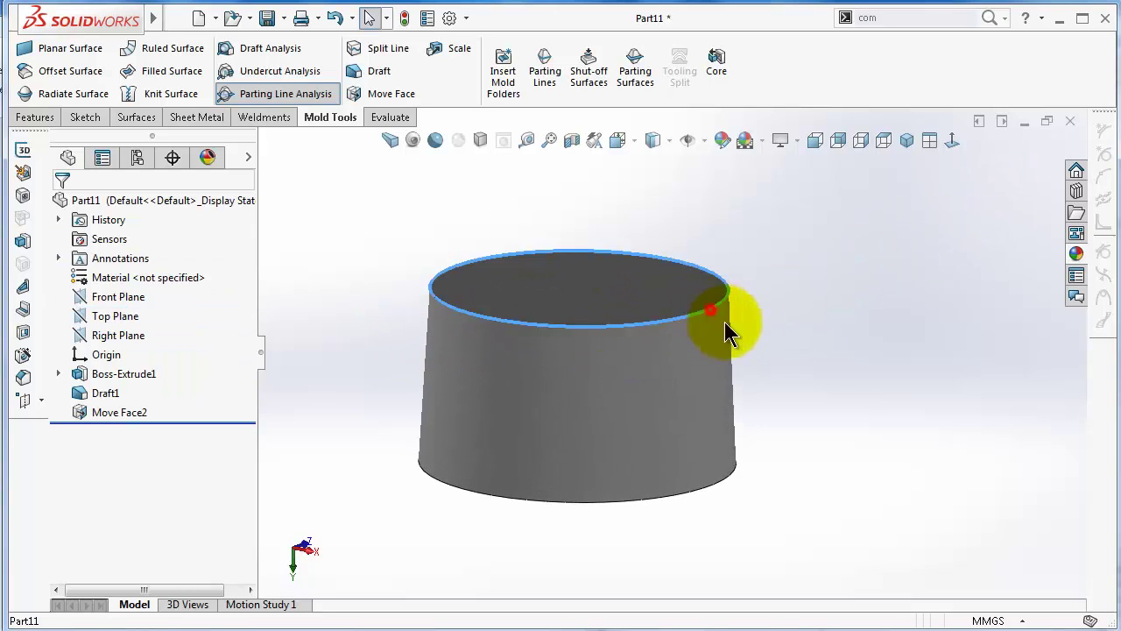
Sketch a horizontal line on the Front Plane near the origin, running past both sides of the cylinder
{"action": "left_click", "coordinate": [393, 51]}
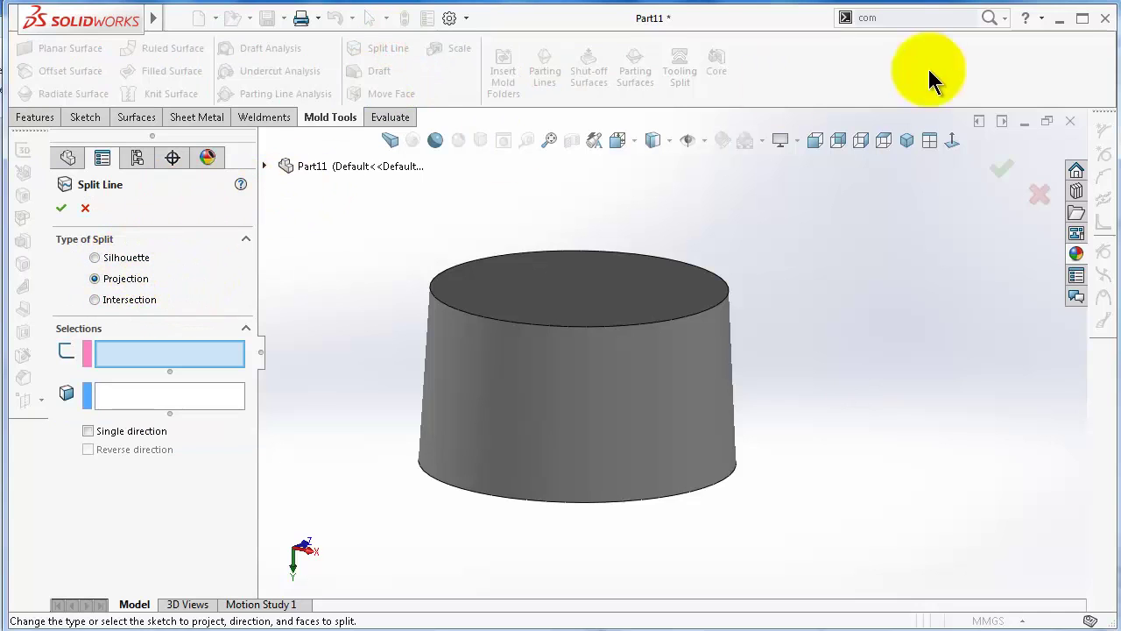
{"action": "left_click", "coordinate": [1038, 194]}
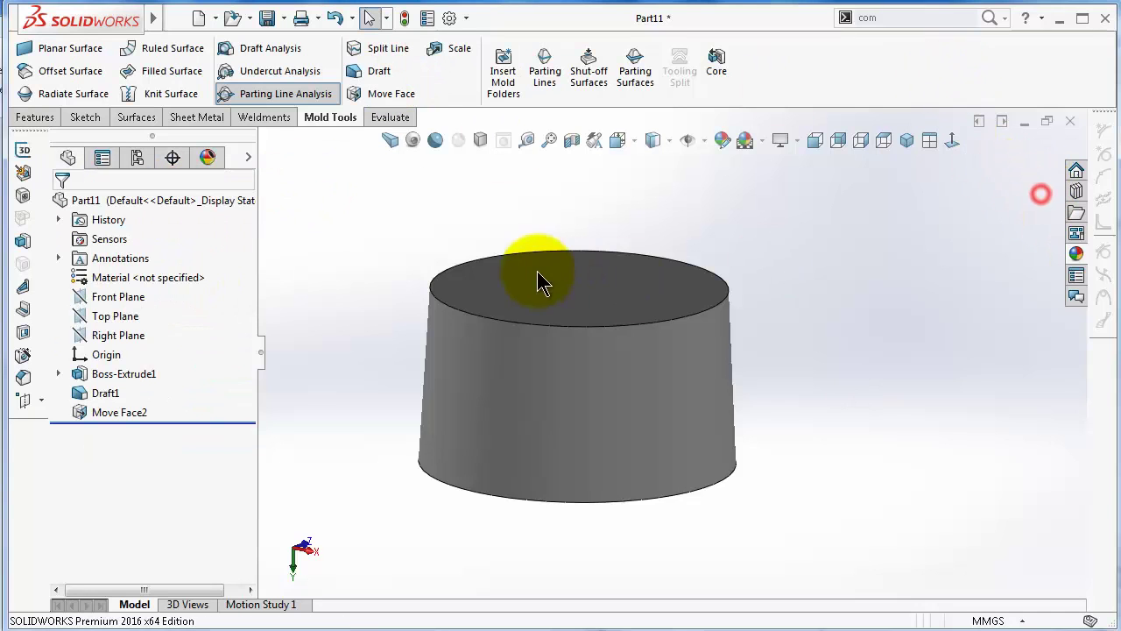
{"action": "left_click", "coordinate": [121, 303]}
{"action": "left_click", "coordinate": [130, 280]}
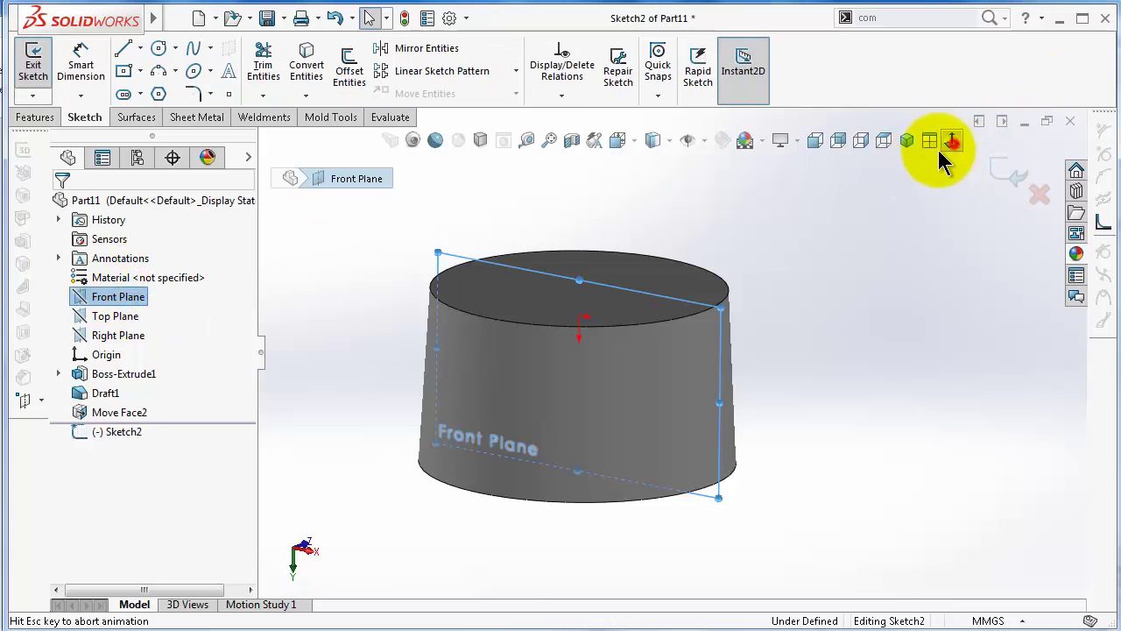
{"action": "left_click", "coordinate": [123, 49]}
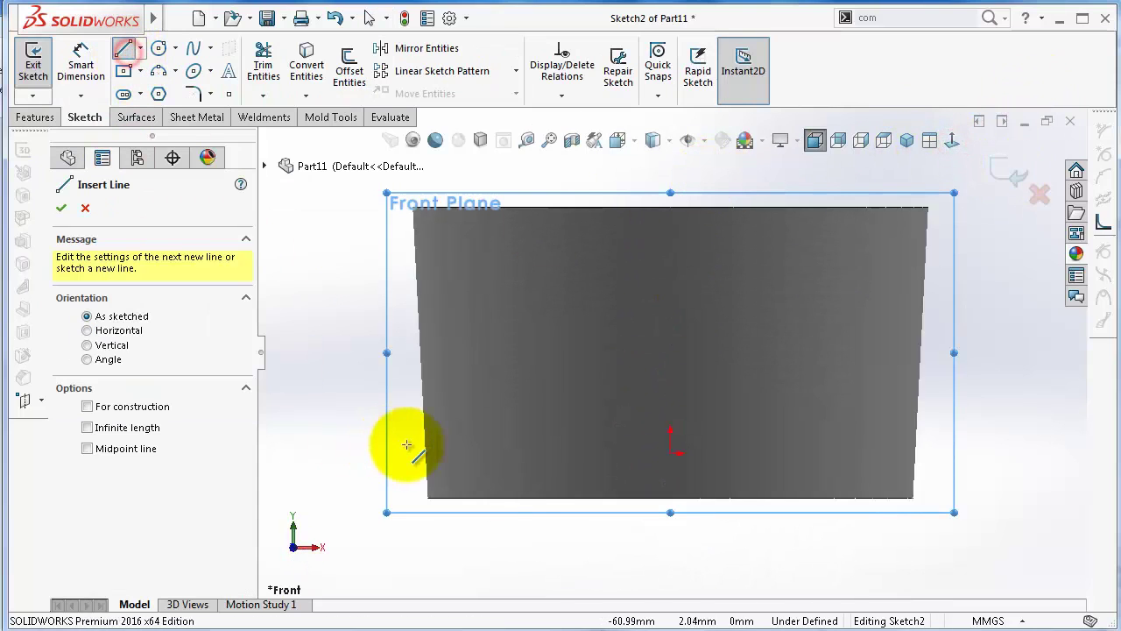
{"action": "left_click", "coordinate": [408, 444]}
{"action": "left_click", "coordinate": [961, 444]}
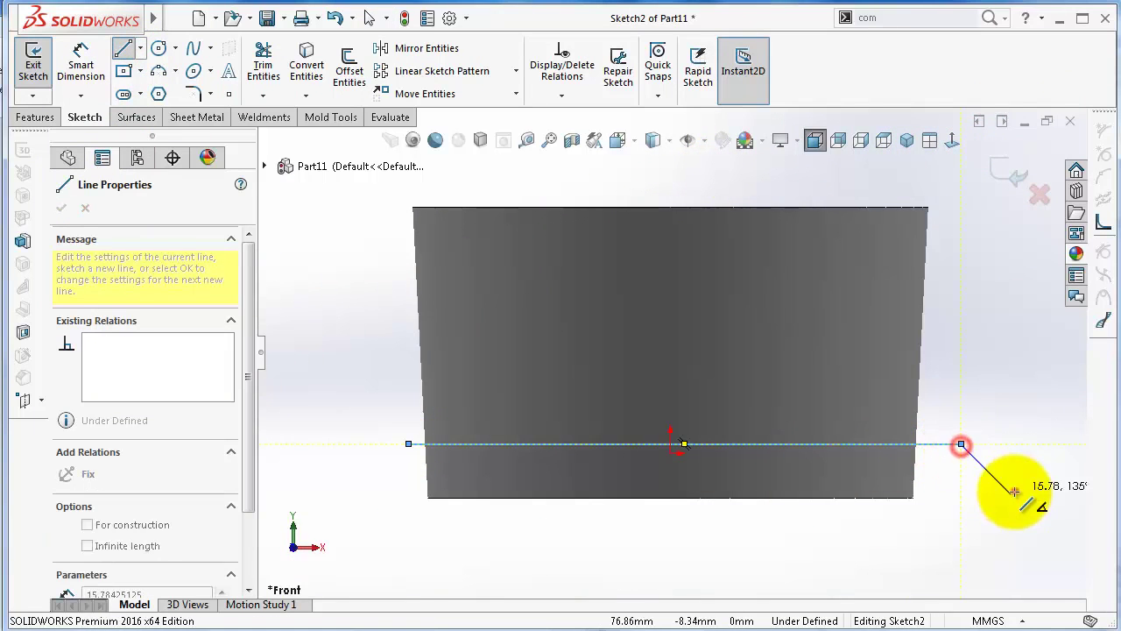
{"action": "key", "text": "Escape"}
{"action": "key", "text": "Escape"}
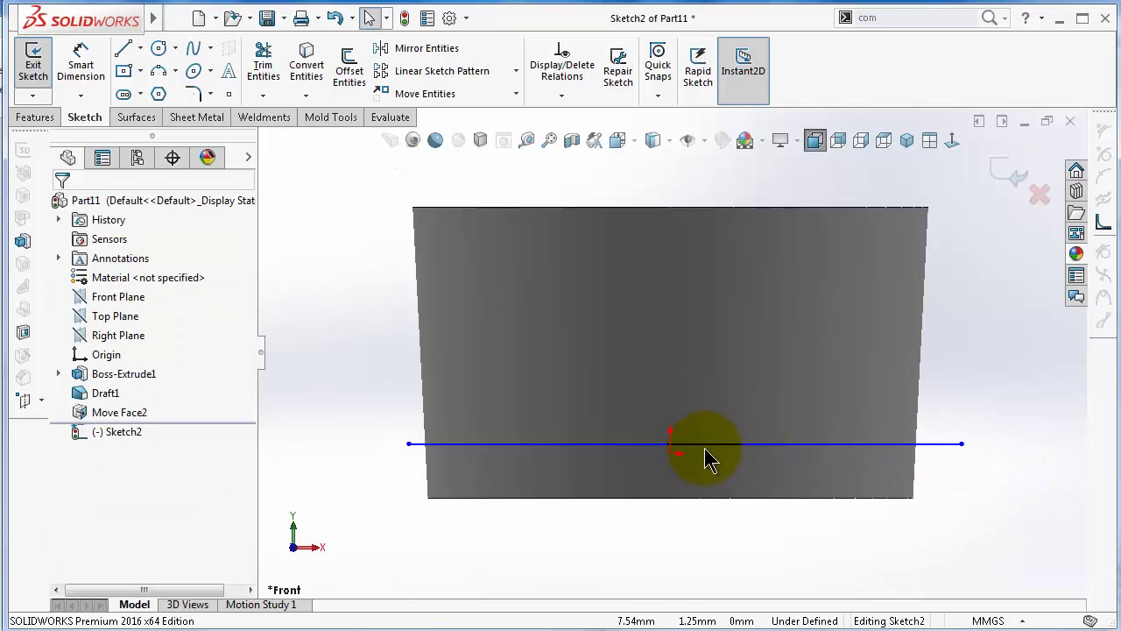
Add a Midpoint relation between the horizontal line and the origin, and exit the sketch
{"action": "left_click", "coordinate": [706, 444]}
{"action": "left_click", "coordinate": [670, 452], "text": "ctrl"}
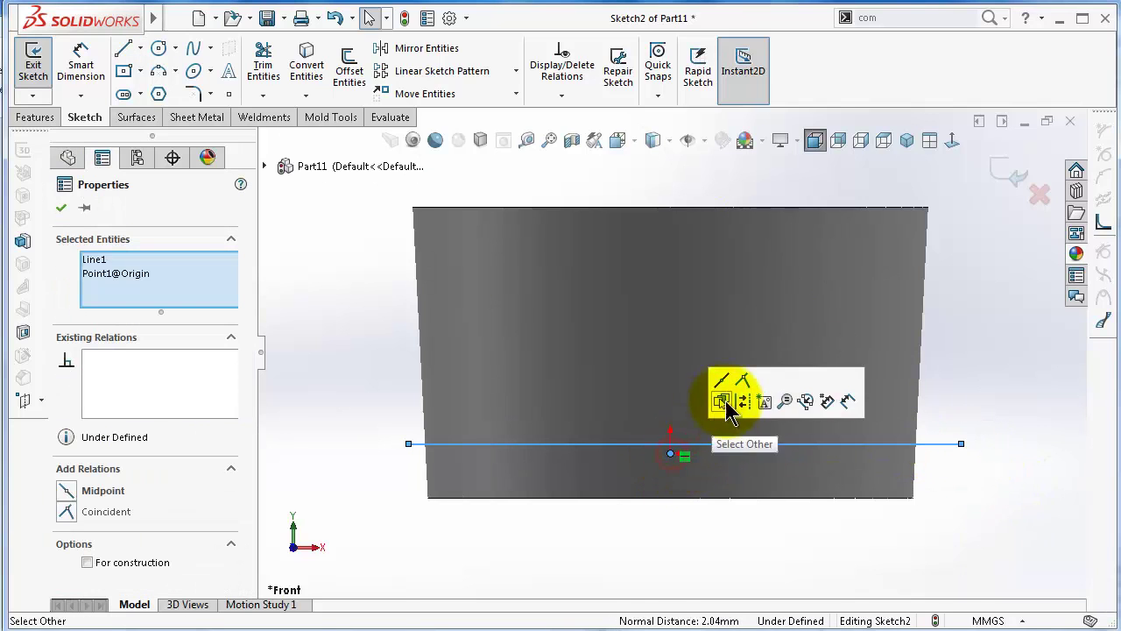
{"action": "left_click", "coordinate": [721, 381]}
{"action": "left_click", "coordinate": [1019, 503]}
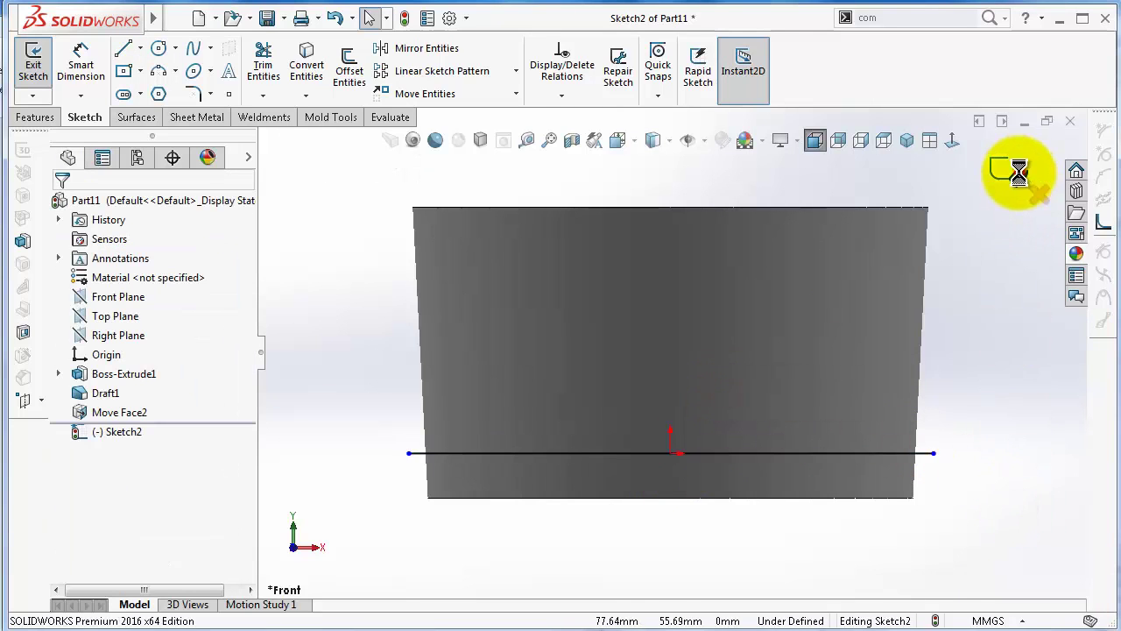
{"action": "left_click", "coordinate": [1019, 173]}
Split the cylinder's drafted side face with a projection split line from the horizontal line sketch
{"action": "left_click", "coordinate": [388, 48]}
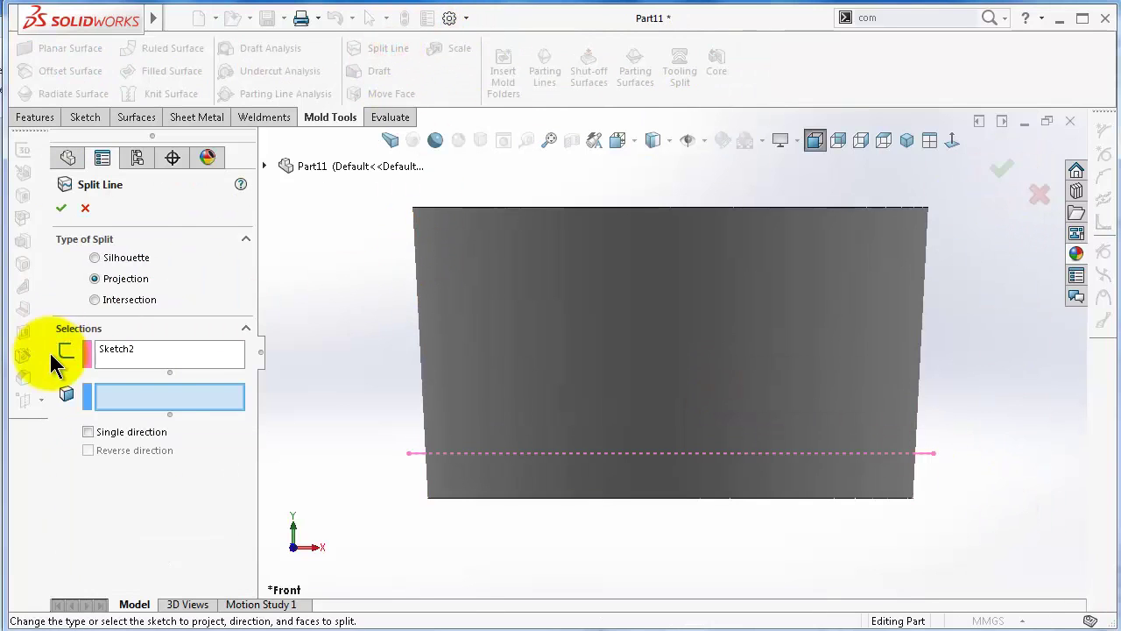
{"action": "left_click", "coordinate": [844, 302]}
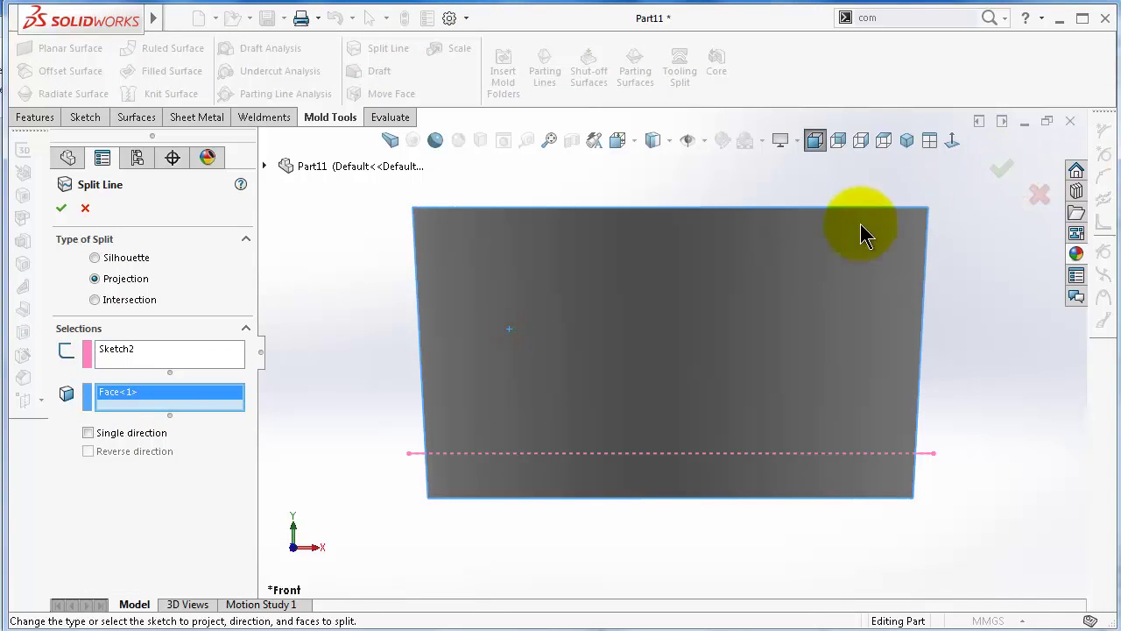
{"action": "left_click", "coordinate": [830, 298]}
{"action": "left_click", "coordinate": [164, 391]}
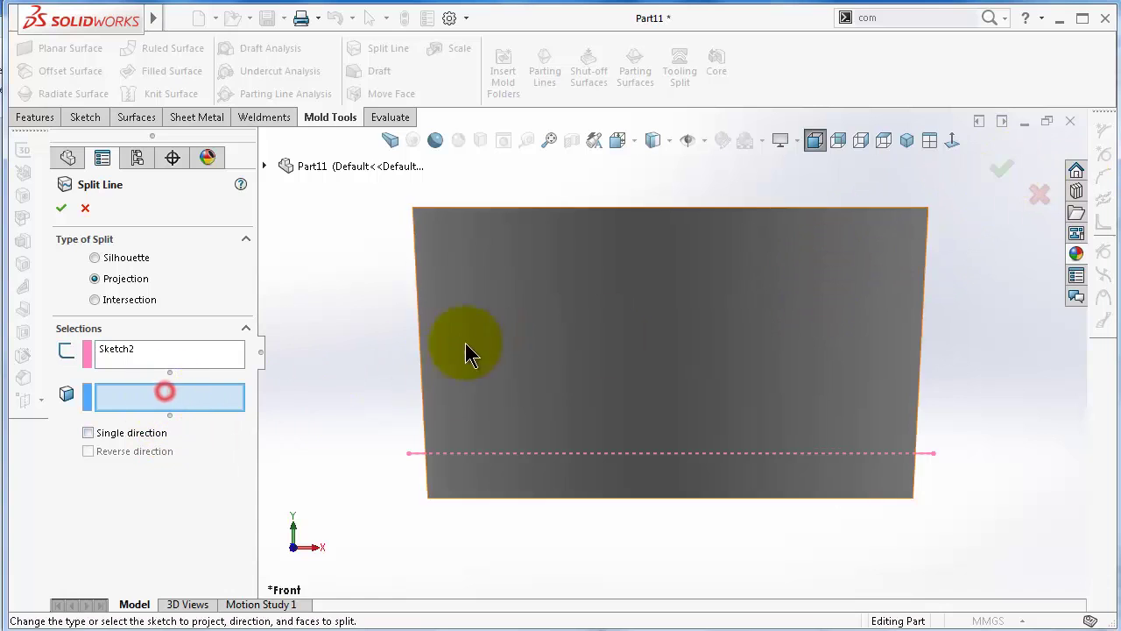
{"action": "left_click", "coordinate": [471, 342]}
{"action": "left_click", "coordinate": [1003, 176]}
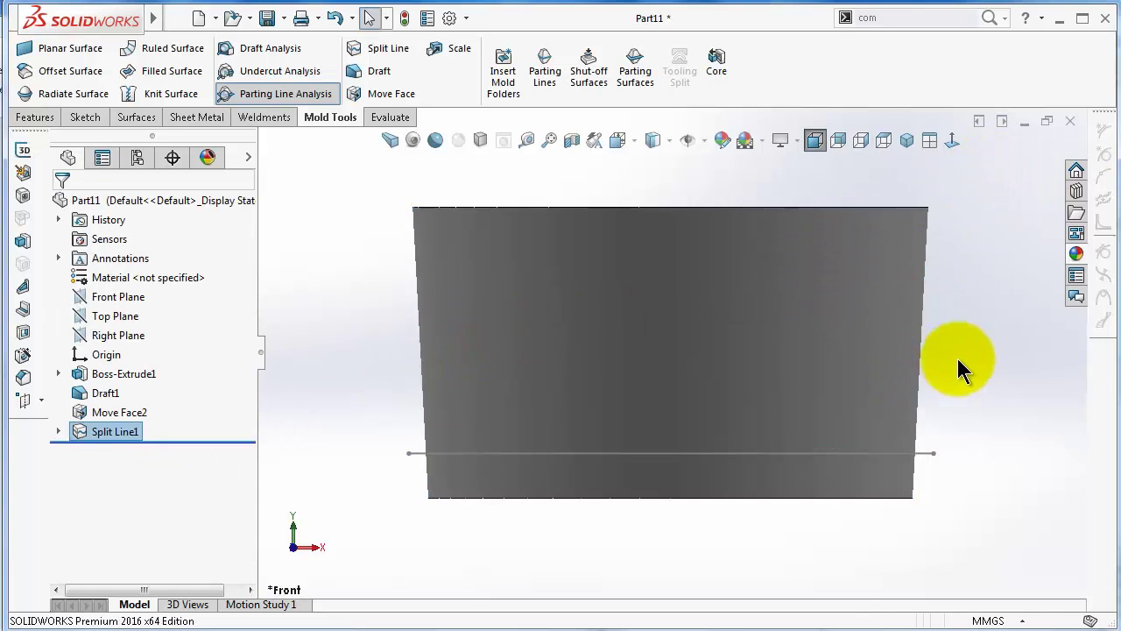
{"action": "middle_click_drag", "start_coordinate": [983, 352], "coordinate": [961, 326]}
{"action": "key", "text": "Down"}
{"action": "key", "text": "Down"}
{"action": "key", "text": "Down"}
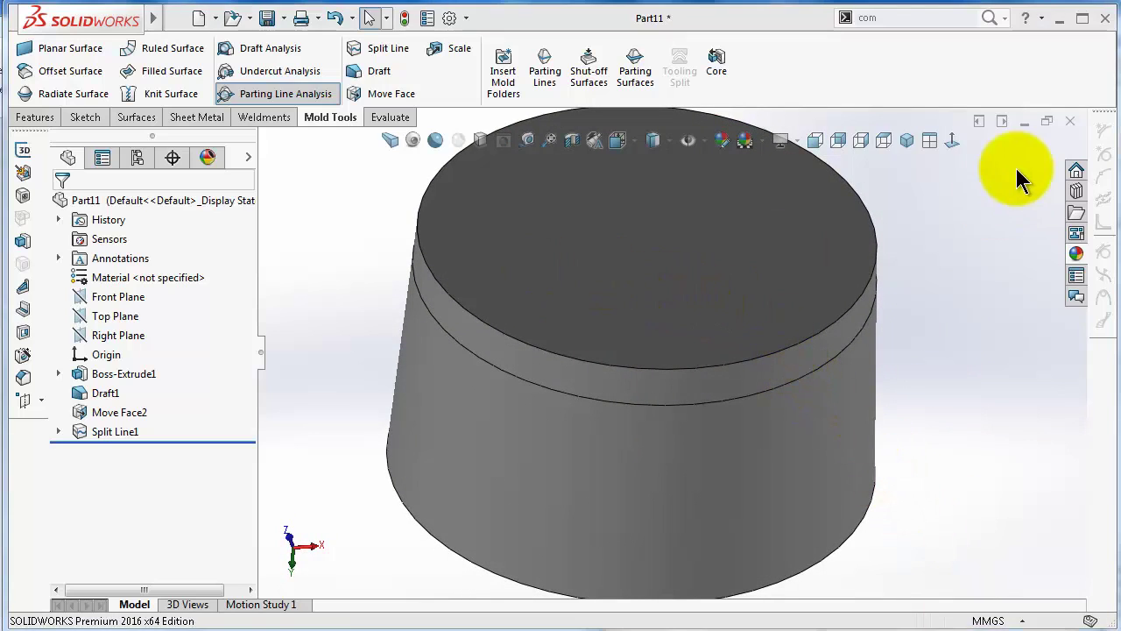
Switch to the vase part and offset the end face of its narrow neck outward by 30 mm with Move Face
{"action": "left_click", "coordinate": [1022, 123]}
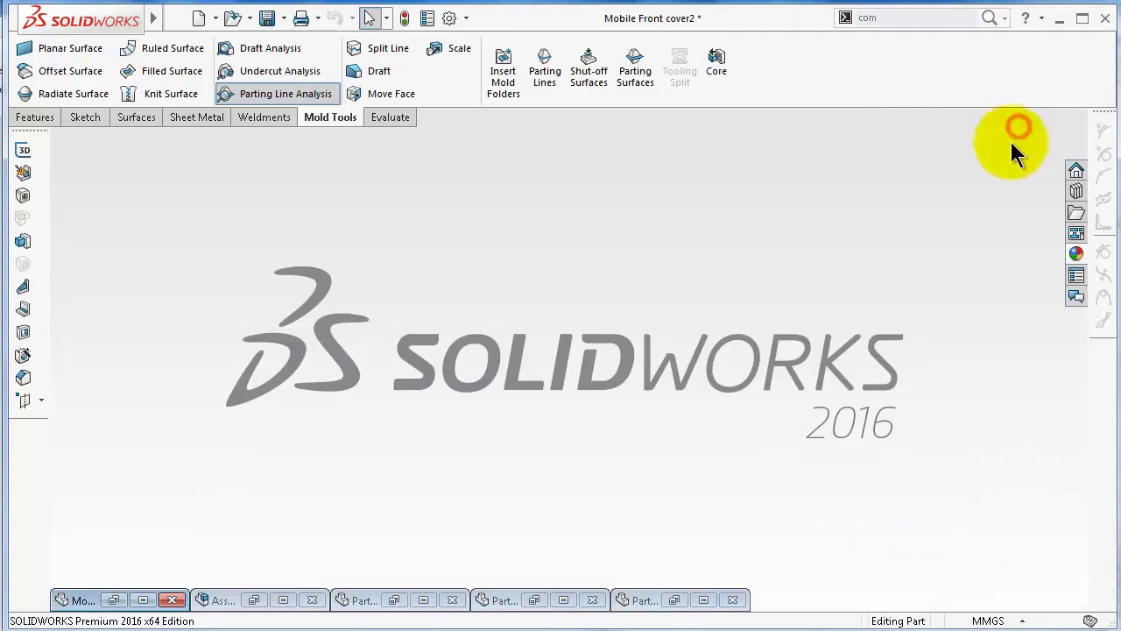
{"action": "left_click", "coordinate": [500, 600]}
{"action": "left_click", "coordinate": [500, 600]}
{"action": "middle_click_drag", "start_coordinate": [610, 380], "coordinate": [774, 305]}
{"action": "left_click", "coordinate": [405, 94]}
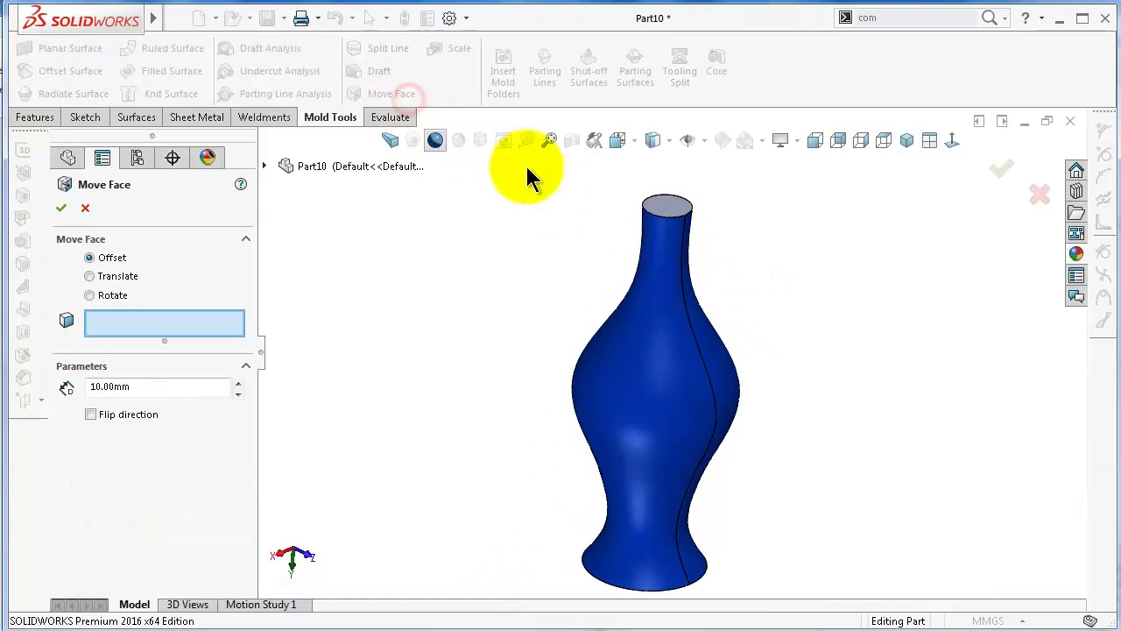
{"action": "left_click", "coordinate": [662, 204]}
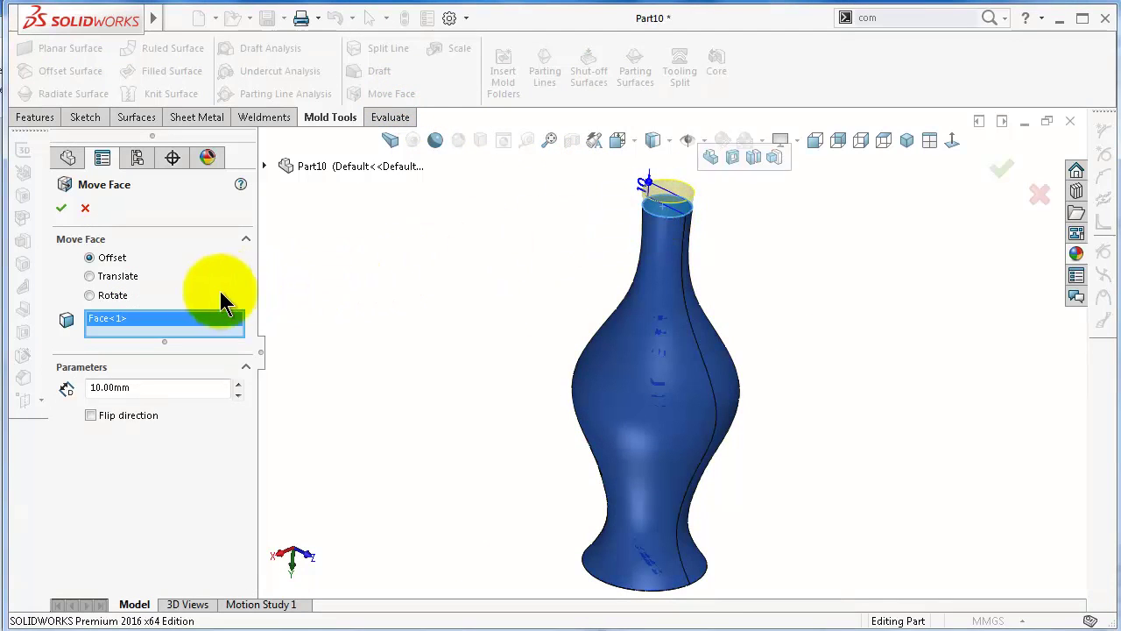
{"action": "left_click_drag", "start_coordinate": [145, 387], "coordinate": [88, 387]}
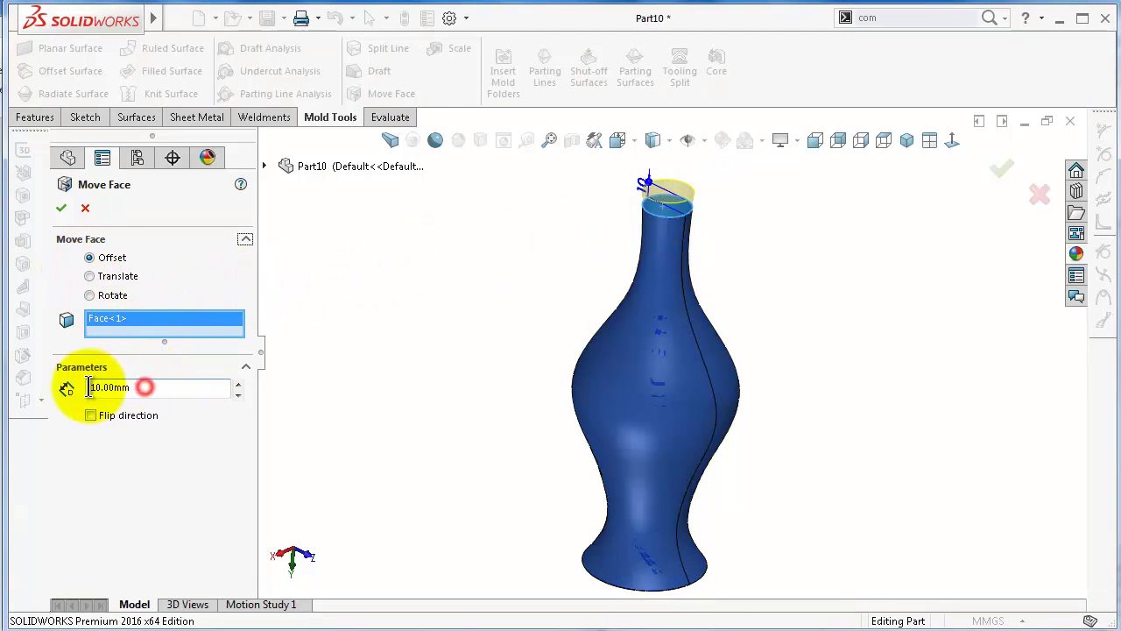
{"action": "left_click_drag", "start_coordinate": [160, 387], "coordinate": [10, 388]}
{"action": "type", "text": "3"}
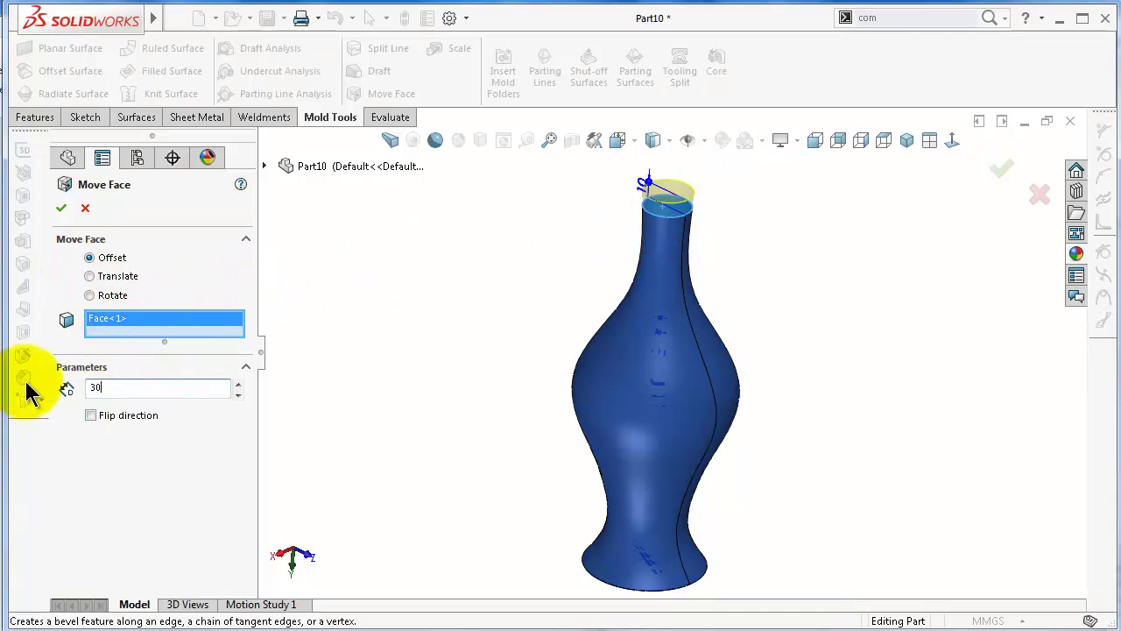
{"action": "type", "text": "0"}
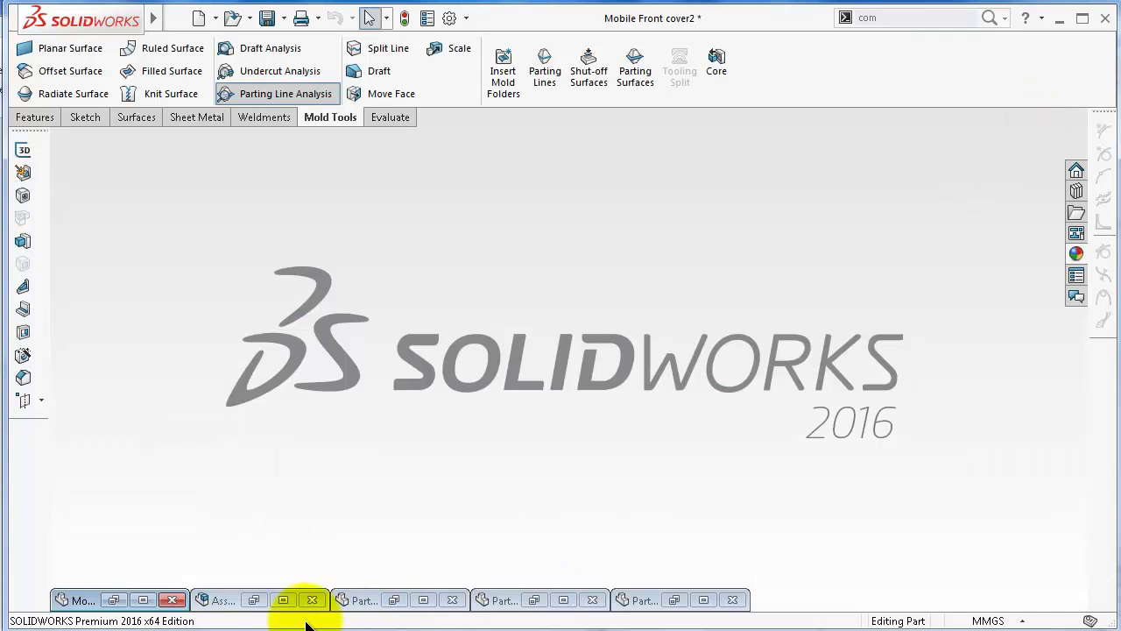
Switch to the Mobile Front cover2 part and turn off its Parting Line Analysis
{"action": "left_click", "coordinate": [80, 603]}
{"action": "left_click", "coordinate": [80, 604]}
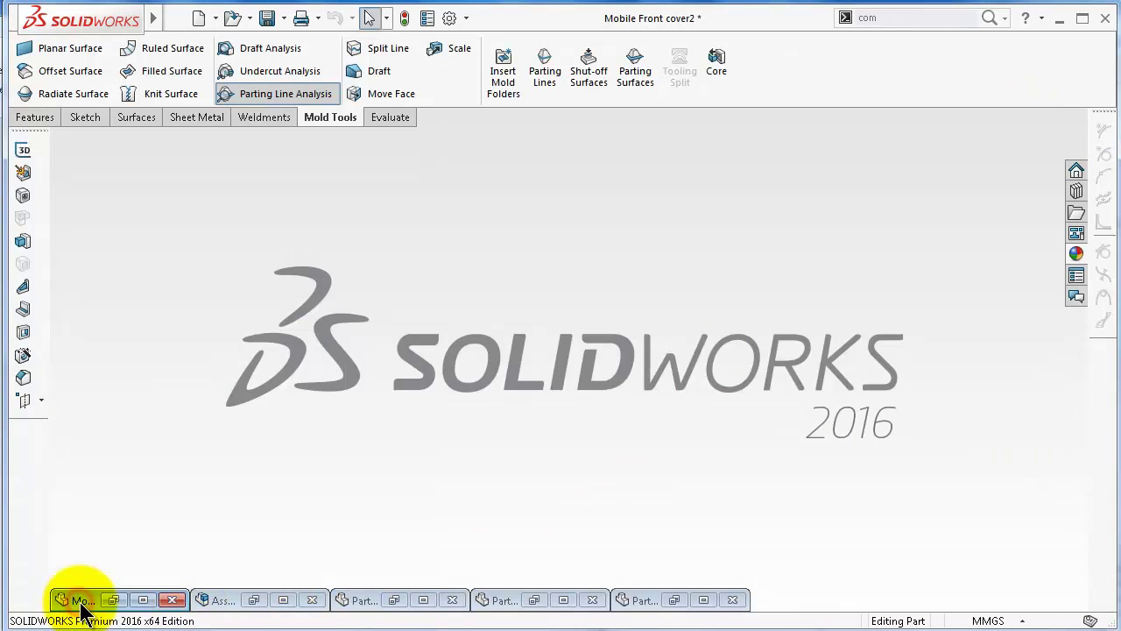
{"action": "double_click", "coordinate": [81, 605]}
{"action": "scroll", "coordinate": [689, 422], "scroll_direction": "up", "scroll_amount": 5}
{"action": "left_click", "coordinate": [298, 93]}
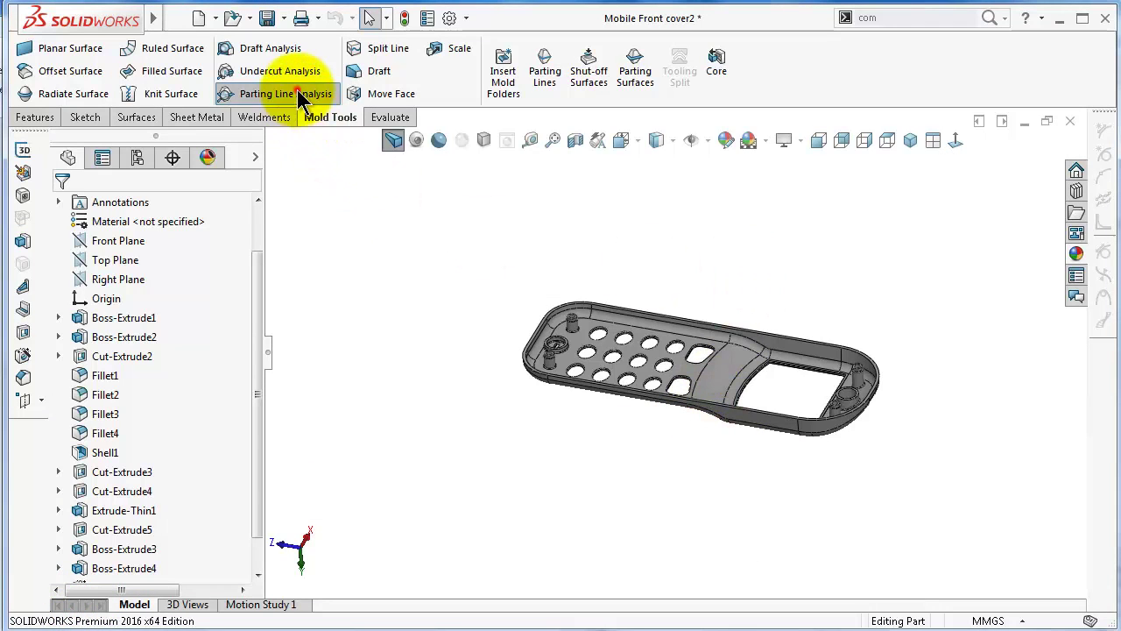
Examine the phone cover's side walls, interior and open rim from several angles
{"action": "middle_click_drag", "start_coordinate": [806, 388], "coordinate": [825, 306]}
{"action": "scroll", "coordinate": [839, 401], "scroll_direction": "down", "scroll_amount": 3}
{"action": "scroll", "coordinate": [971, 388], "scroll_direction": "down", "scroll_amount": 3}
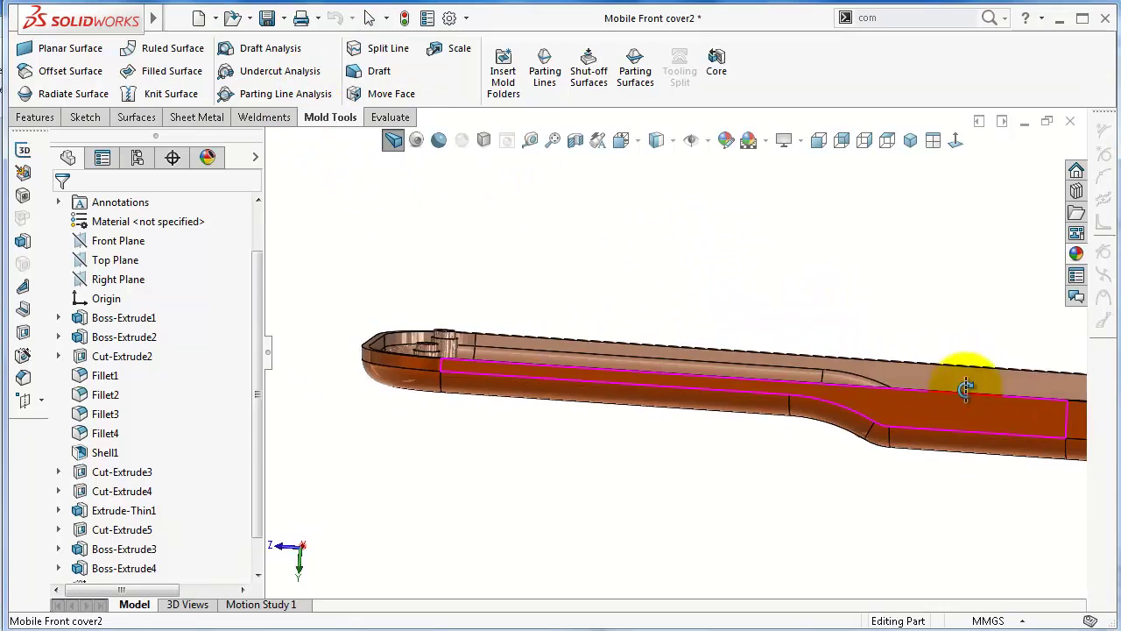
{"action": "middle_click_drag", "start_coordinate": [966, 390], "coordinate": [917, 382]}
{"action": "scroll", "coordinate": [480, 373], "scroll_direction": "down", "scroll_amount": 3}
{"action": "middle_click_drag", "start_coordinate": [479, 372], "coordinate": [426, 413]}
{"action": "scroll", "coordinate": [428, 360], "scroll_direction": "down", "scroll_amount": 2}
{"action": "scroll", "coordinate": [423, 455], "scroll_direction": "up", "scroll_amount": 5}
{"action": "scroll", "coordinate": [473, 480], "scroll_direction": "down", "scroll_amount": 5}
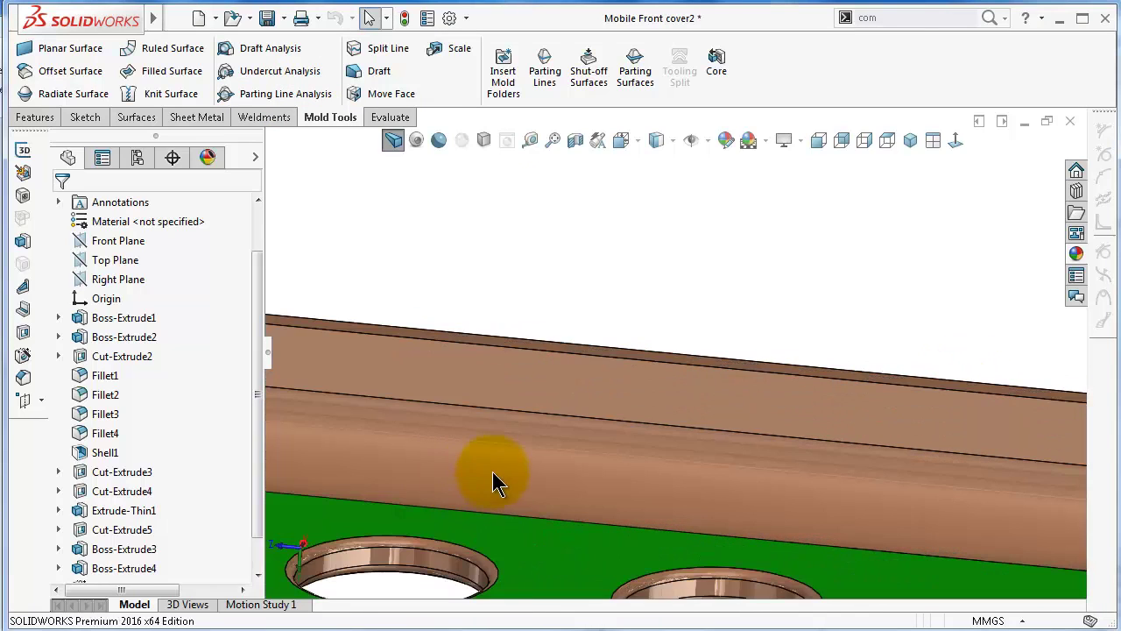
{"action": "scroll", "coordinate": [601, 355], "scroll_direction": "up", "scroll_amount": 4}
{"action": "scroll", "coordinate": [605, 351], "scroll_direction": "down", "scroll_amount": 2}
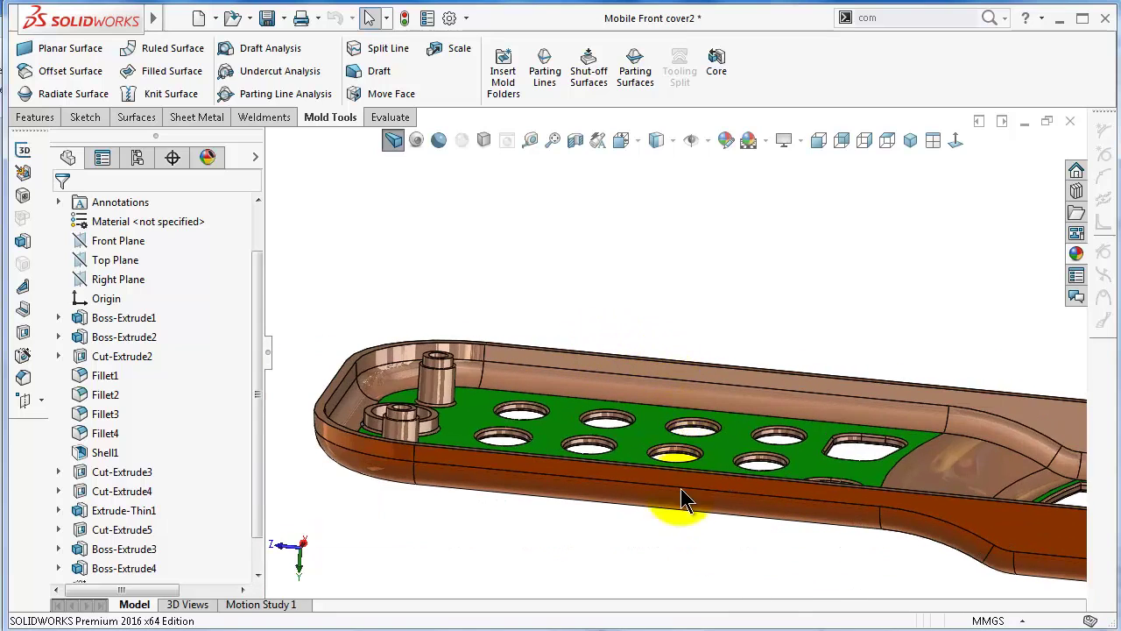
{"action": "scroll", "coordinate": [675, 477], "scroll_direction": "down", "scroll_amount": 3}
{"action": "scroll", "coordinate": [639, 525], "scroll_direction": "up", "scroll_amount": 2}
{"action": "scroll", "coordinate": [606, 573], "scroll_direction": "down", "scroll_amount": 4}
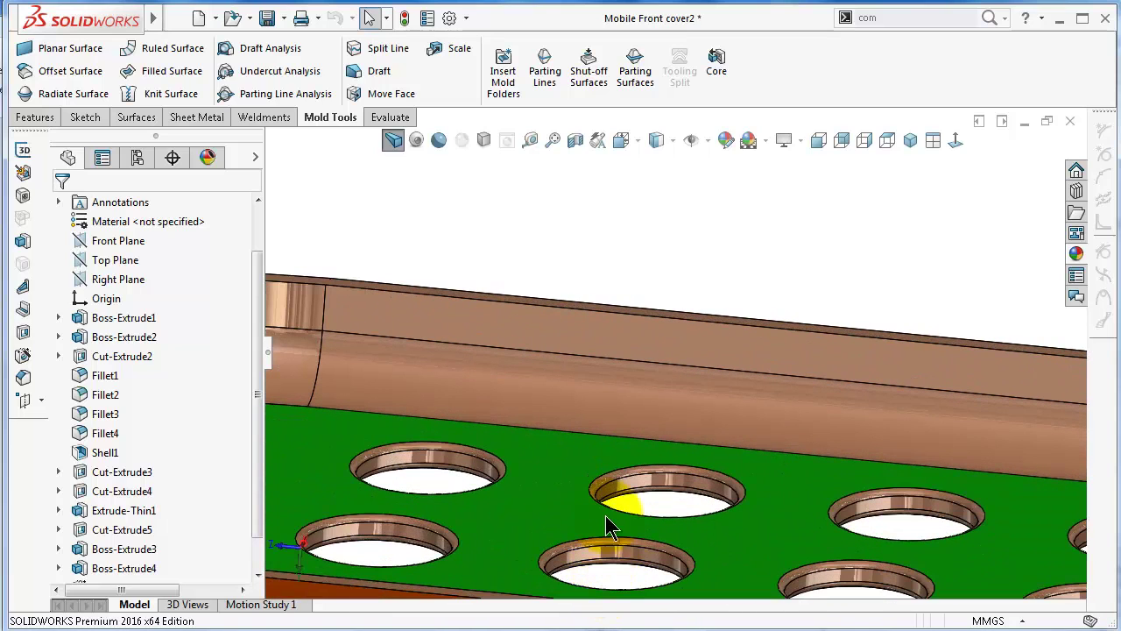
Offset the phone cover's flat rim face outward by 1 mm with Move Face
{"action": "left_click", "coordinate": [635, 317]}
{"action": "middle_click_drag", "start_coordinate": [620, 323], "coordinate": [315, 319]}
{"action": "scroll", "coordinate": [322, 324], "scroll_direction": "down", "scroll_amount": 2}
{"action": "scroll", "coordinate": [325, 316], "scroll_direction": "up", "scroll_amount": 3}
{"action": "scroll", "coordinate": [337, 314], "scroll_direction": "down", "scroll_amount": 2}
{"action": "scroll", "coordinate": [382, 320], "scroll_direction": "down", "scroll_amount": 2}
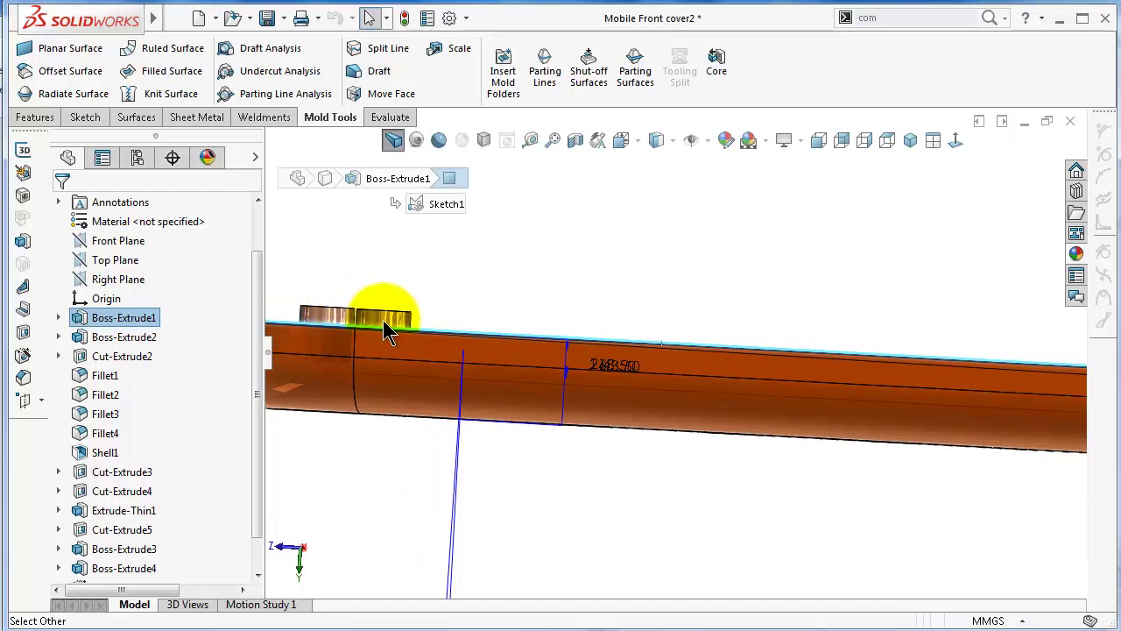
{"action": "middle_click_drag", "start_coordinate": [384, 312], "coordinate": [401, 98]}
{"action": "left_click", "coordinate": [403, 94]}
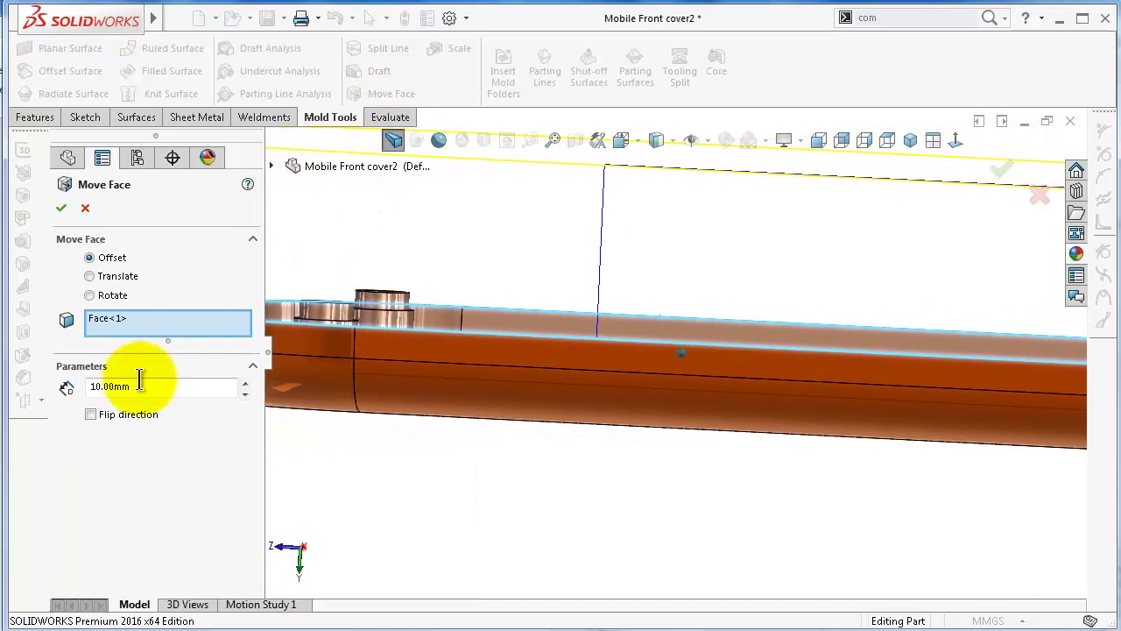
{"action": "double_click", "coordinate": [151, 389]}
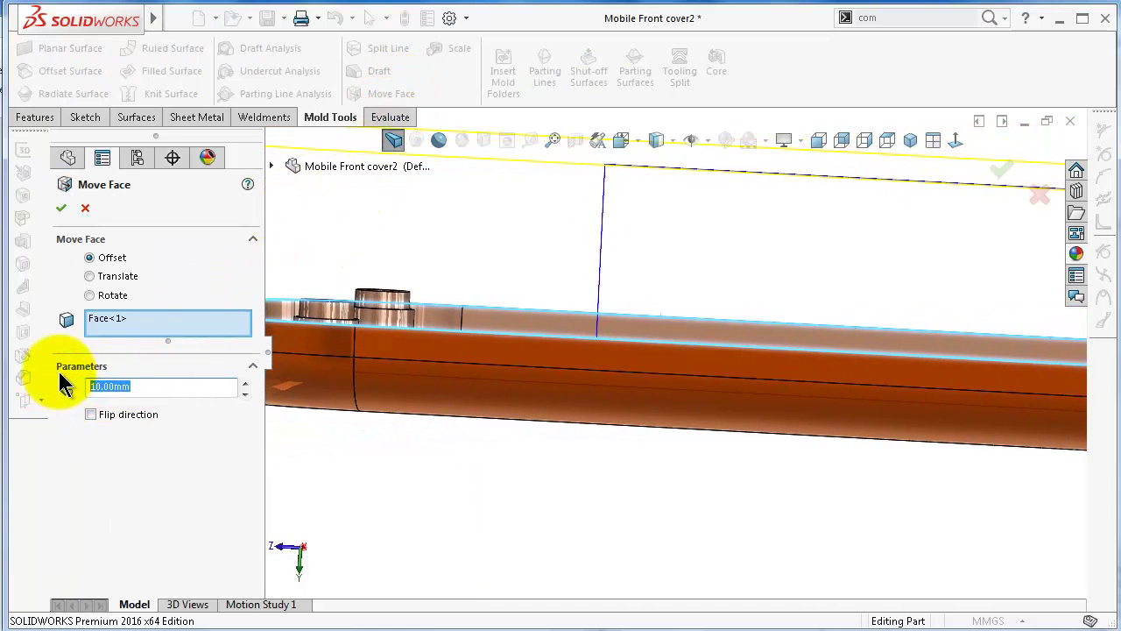
{"action": "type", "text": "1"}
{"action": "key", "text": "Return"}
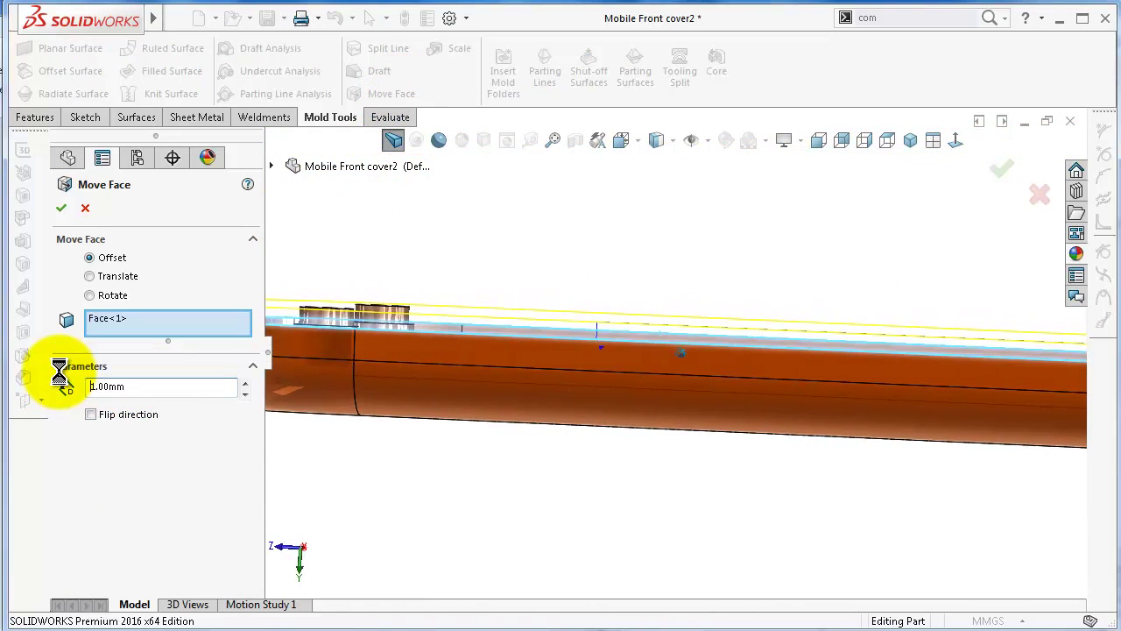
{"action": "left_click", "coordinate": [1001, 167]}
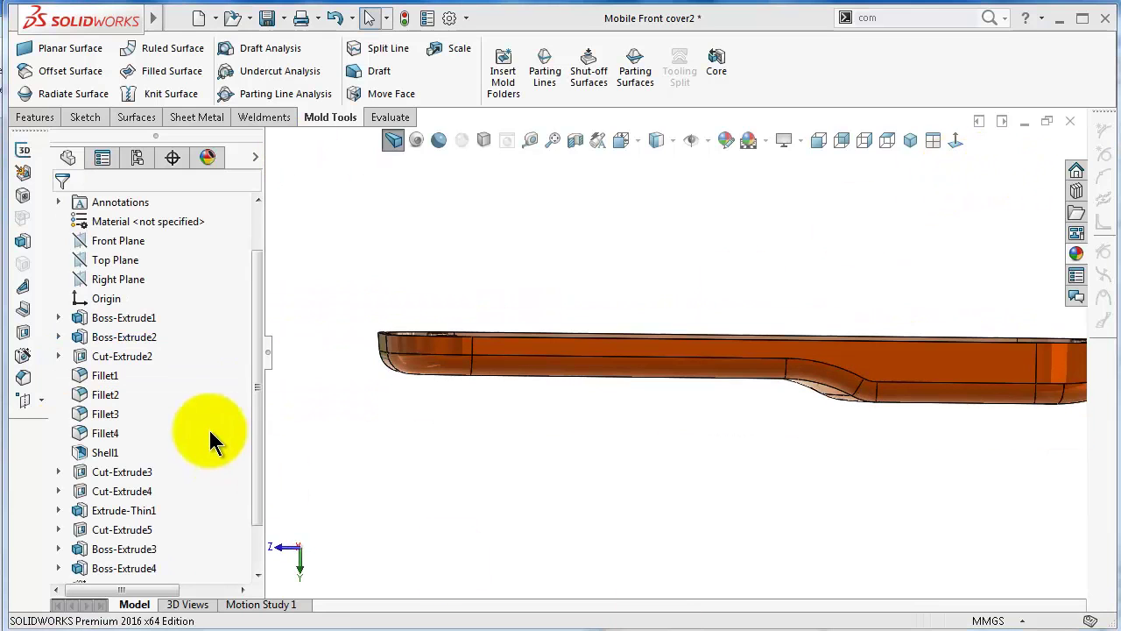
Delete the Move Face feature from the phone cover
{"action": "left_click_drag", "start_coordinate": [253, 426], "coordinate": [253, 464]}
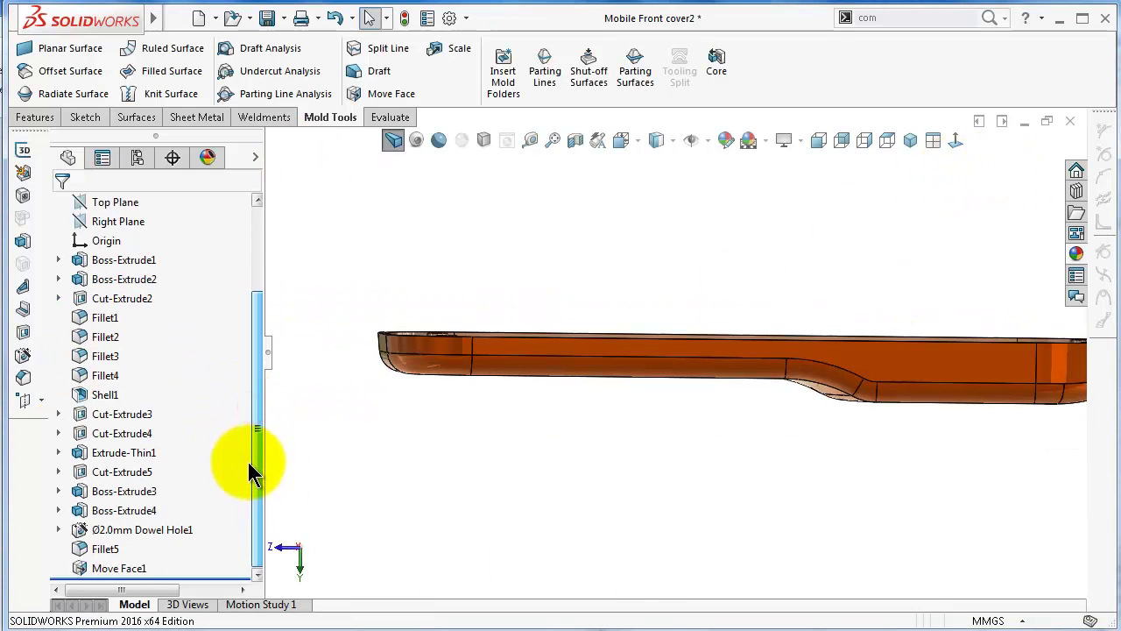
{"action": "left_click", "coordinate": [112, 570]}
{"action": "right_click", "coordinate": [112, 569]}
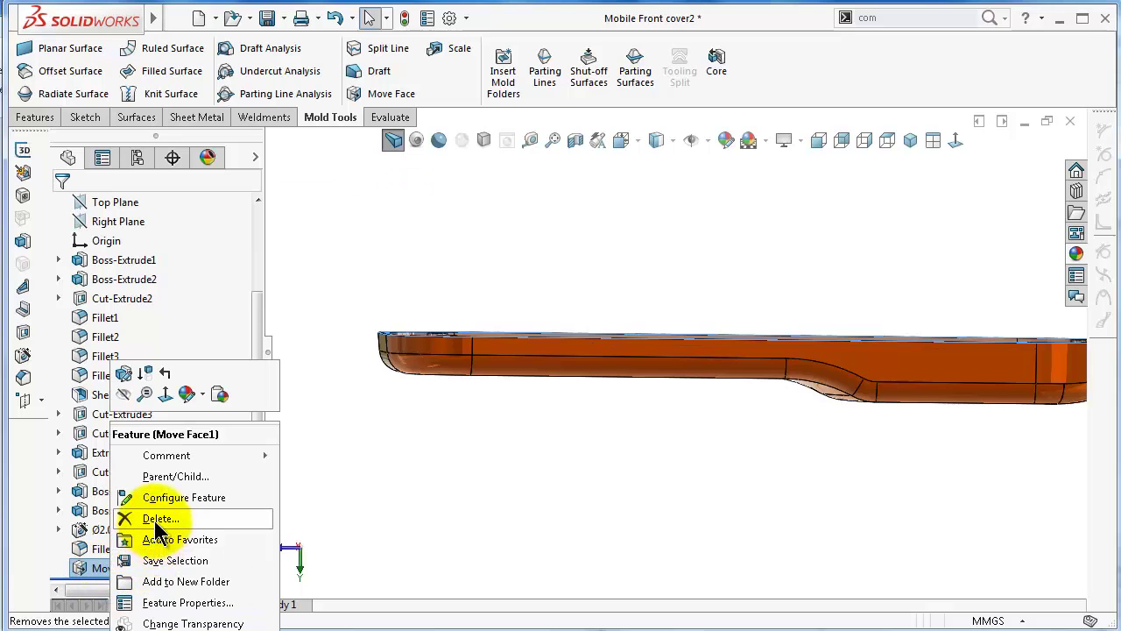
{"action": "left_click", "coordinate": [150, 451]}
{"action": "left_click", "coordinate": [764, 377]}
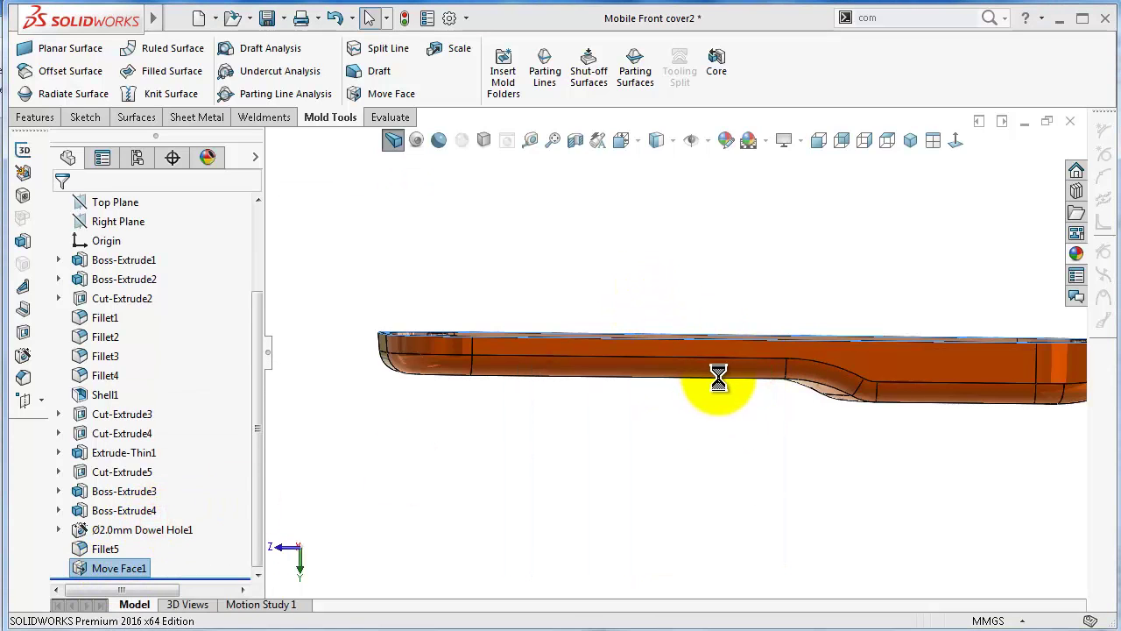
{"action": "middle_click_drag", "start_coordinate": [721, 385], "coordinate": [400, 355]}
Scale the phone cover uniformly about its centroid by a factor of 1.05
{"action": "scroll", "coordinate": [955, 340], "scroll_direction": "up", "scroll_amount": 6}
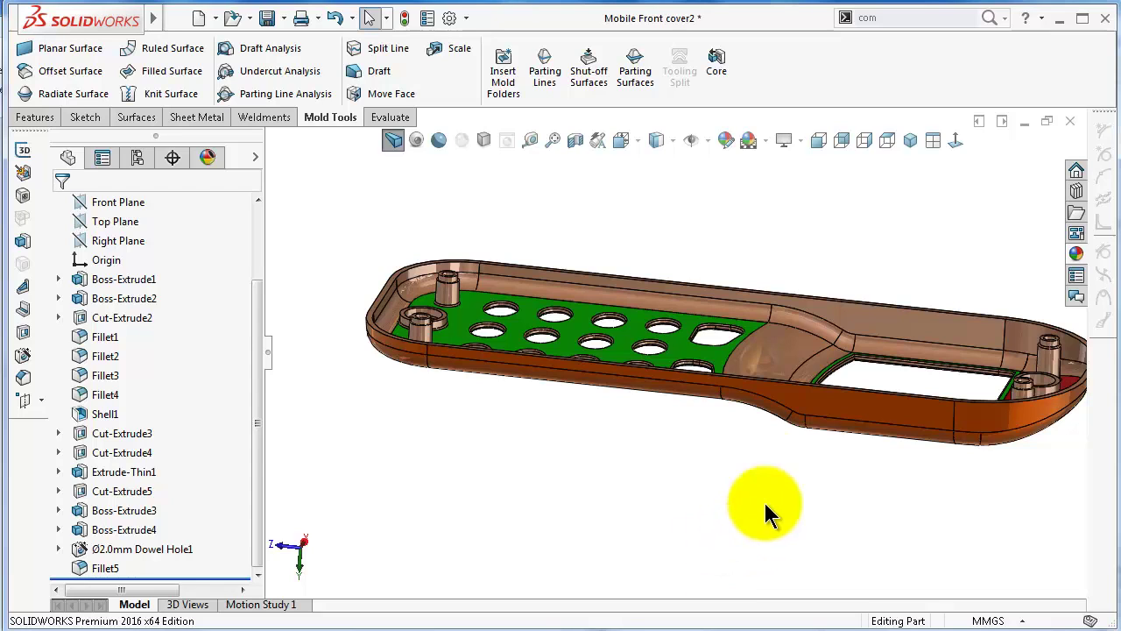
{"action": "key", "text": "f"}
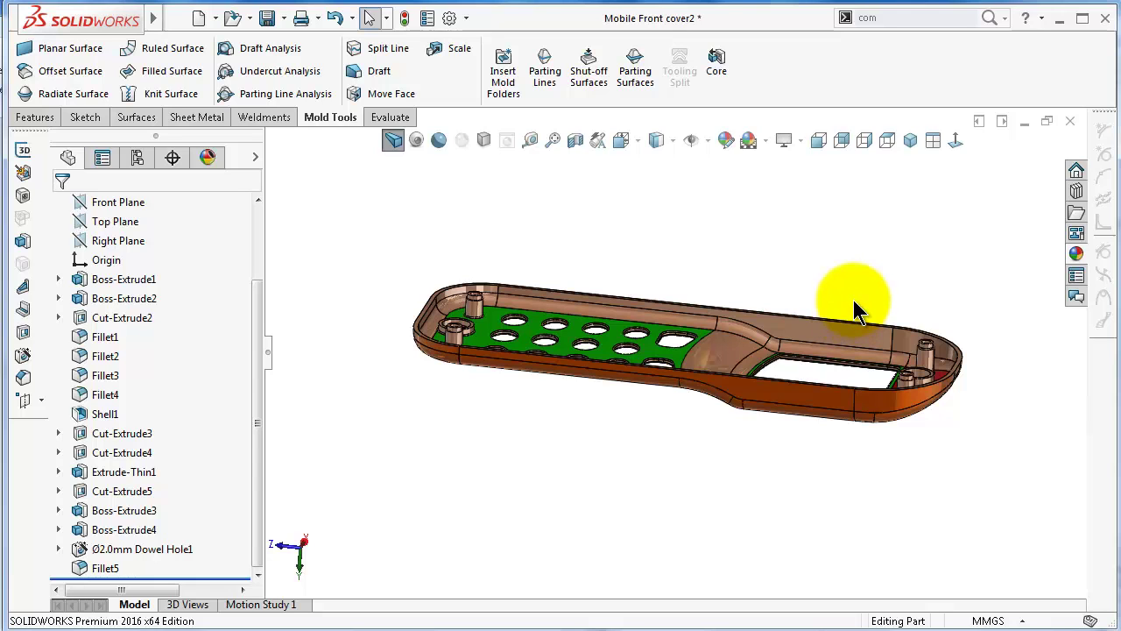
{"action": "middle_click_drag", "start_coordinate": [886, 448], "coordinate": [859, 369]}
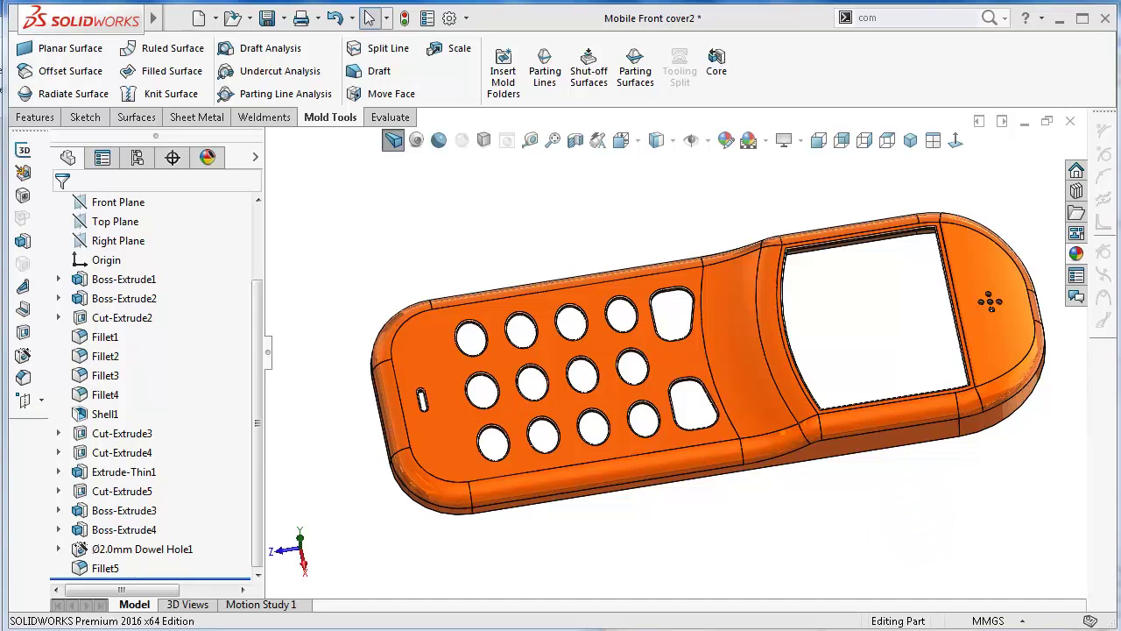
{"action": "left_click", "coordinate": [443, 50]}
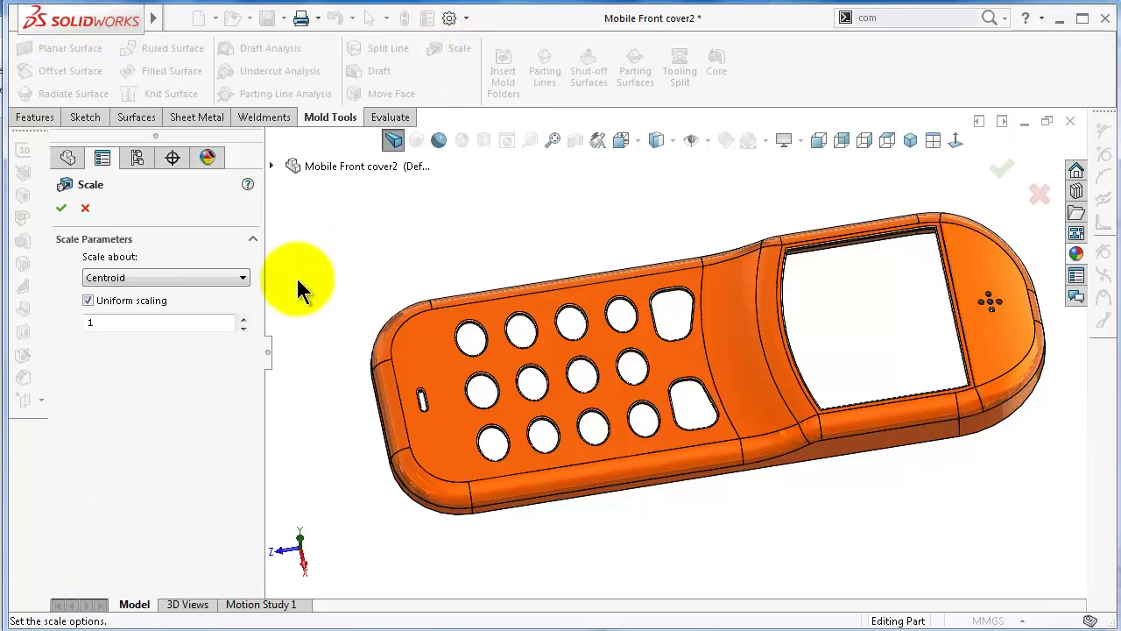
{"action": "left_click", "coordinate": [211, 282]}
{"action": "left_click", "coordinate": [169, 305]}
{"action": "left_click", "coordinate": [175, 282]}
{"action": "left_click", "coordinate": [163, 280]}
{"action": "left_click", "coordinate": [142, 282]}
{"action": "left_click", "coordinate": [141, 292]}
{"action": "middle_click_drag", "start_coordinate": [944, 416], "coordinate": [951, 348]}
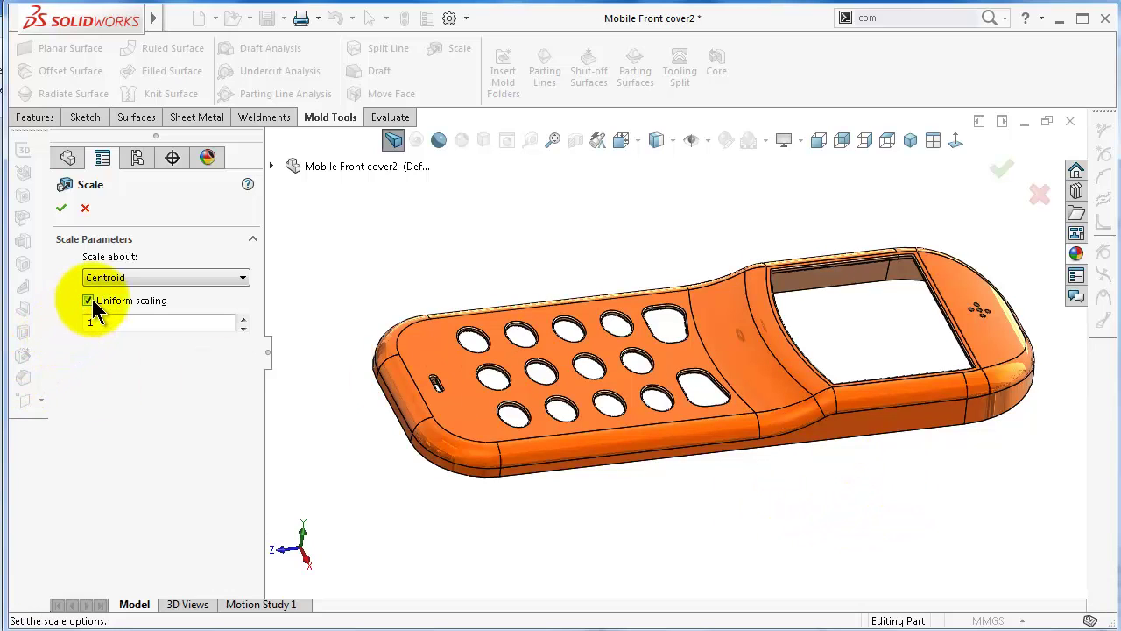
{"action": "left_click", "coordinate": [111, 323]}
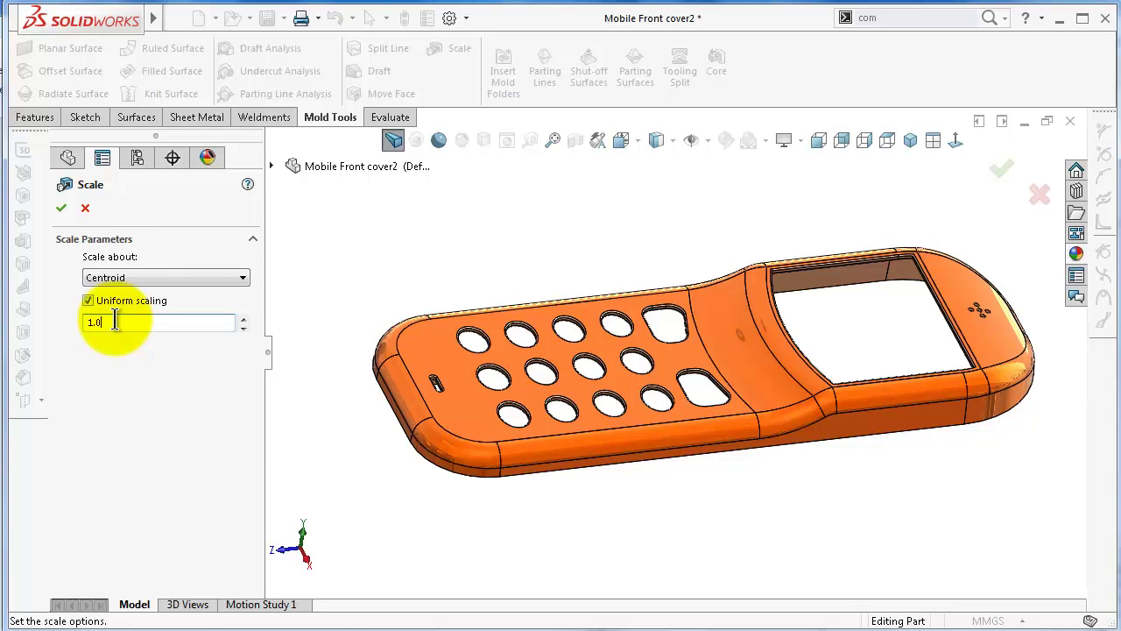
{"action": "left_click", "coordinate": [63, 207]}
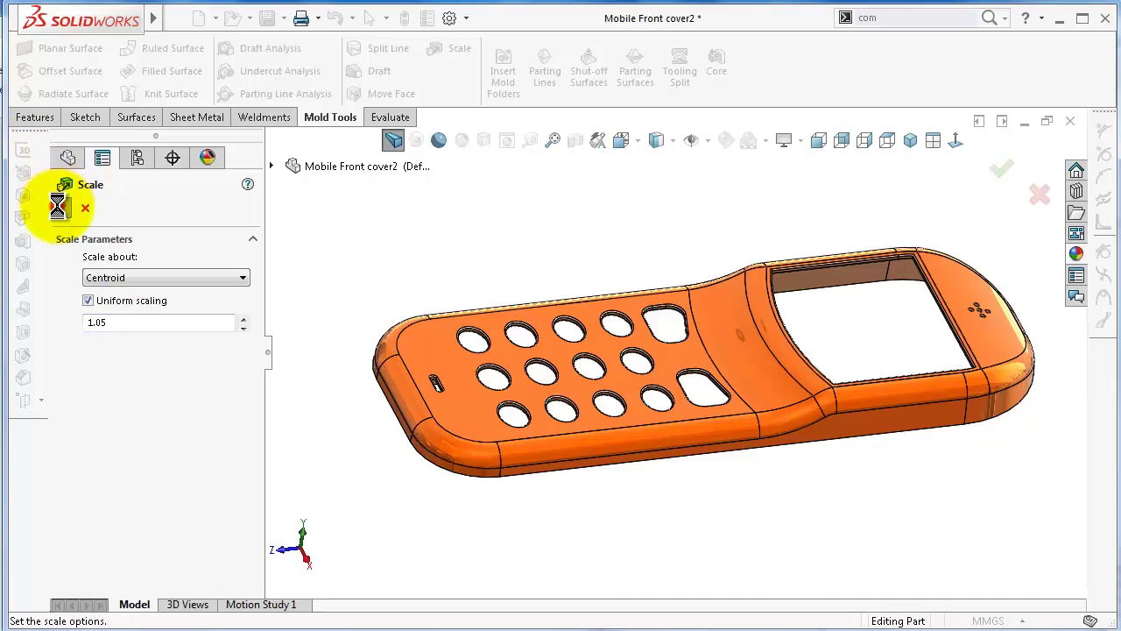
{"action": "middle_click_drag", "start_coordinate": [885, 305], "coordinate": [916, 319]}
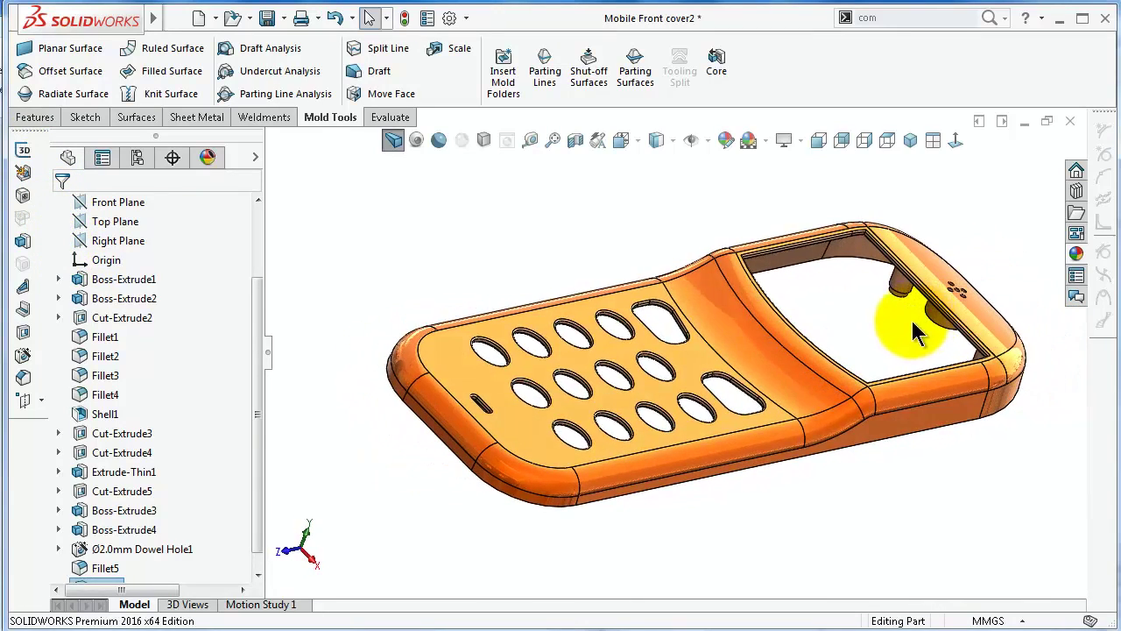